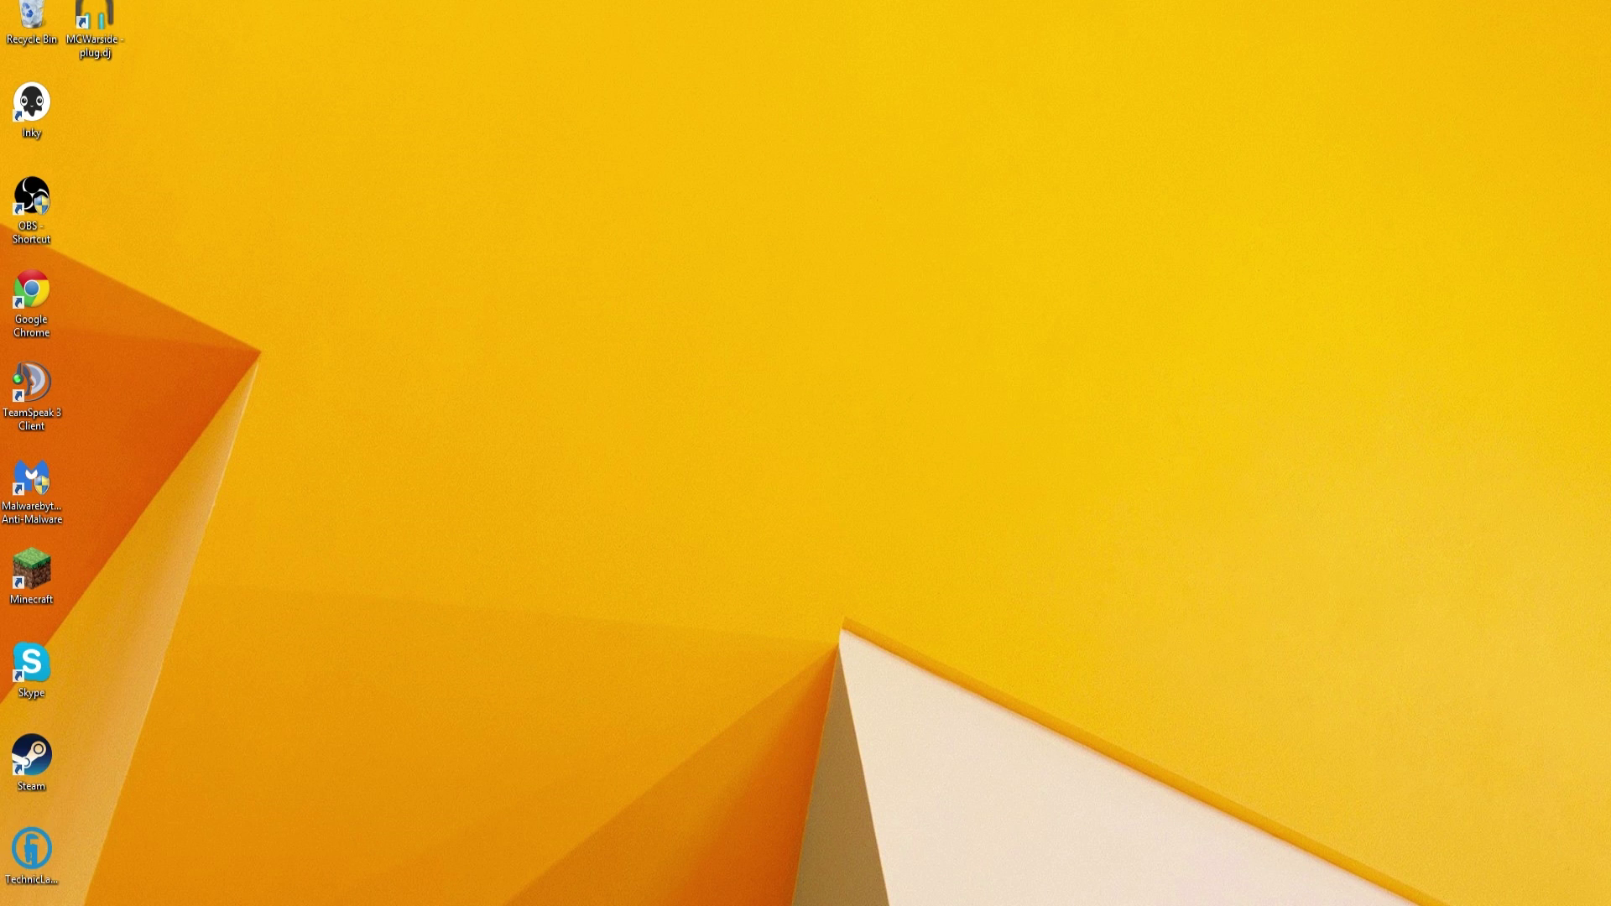
- Open a new Chrome window from the taskbar and maximize it on the New Tab page
{"action": "left_click_drag", "start_coordinate": [90, 902], "coordinate": [91, 518]}
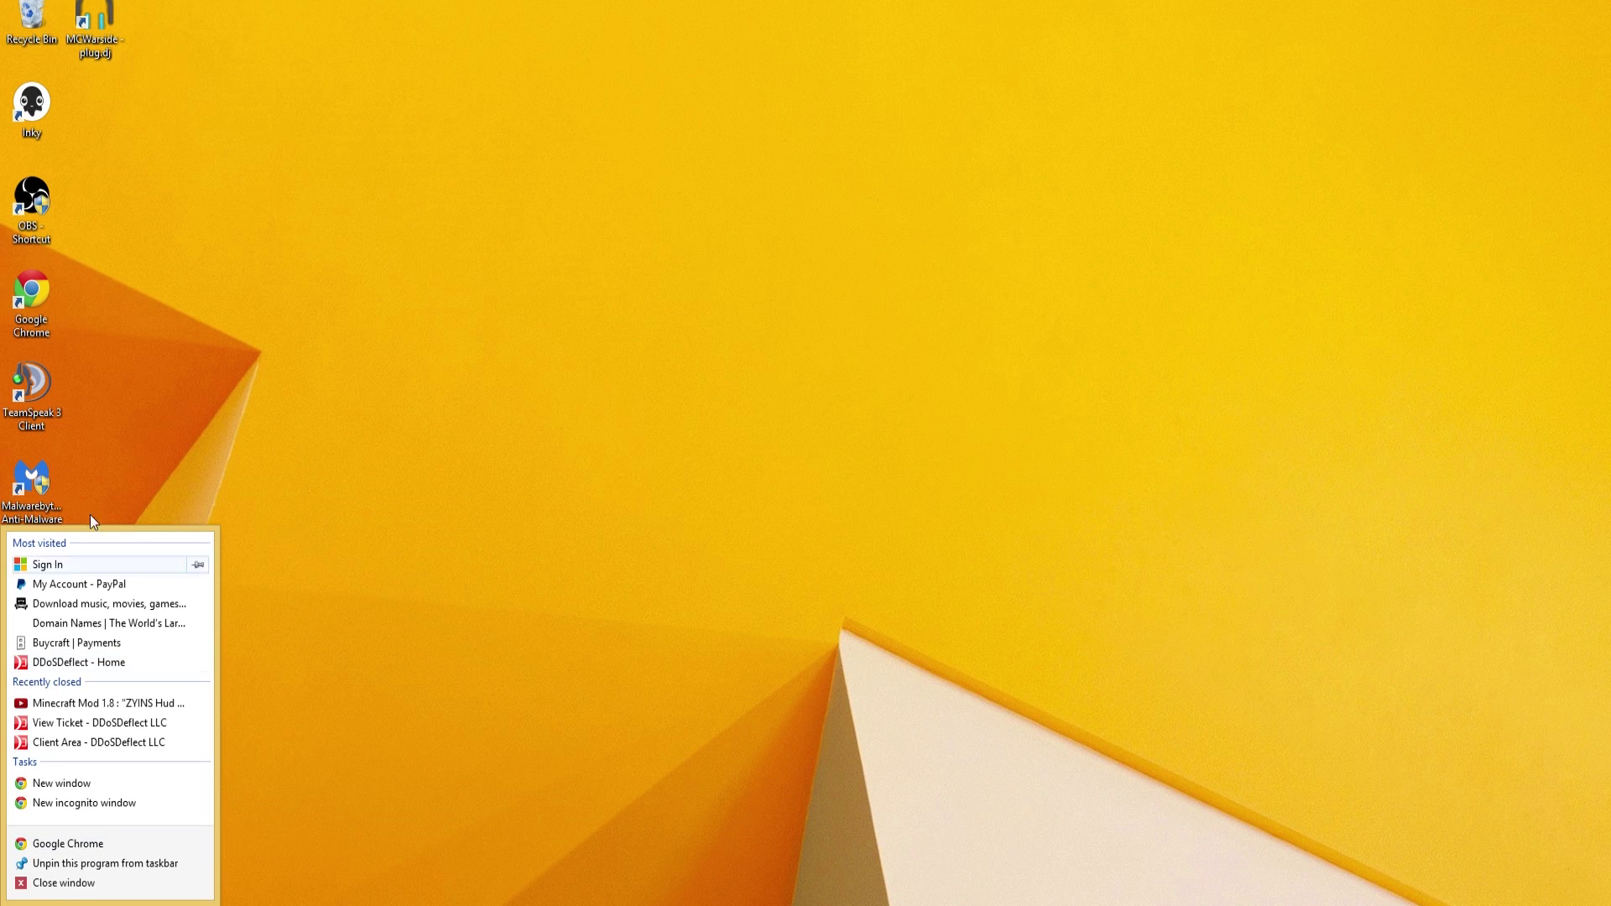
{"action": "left_click", "coordinate": [84, 784]}
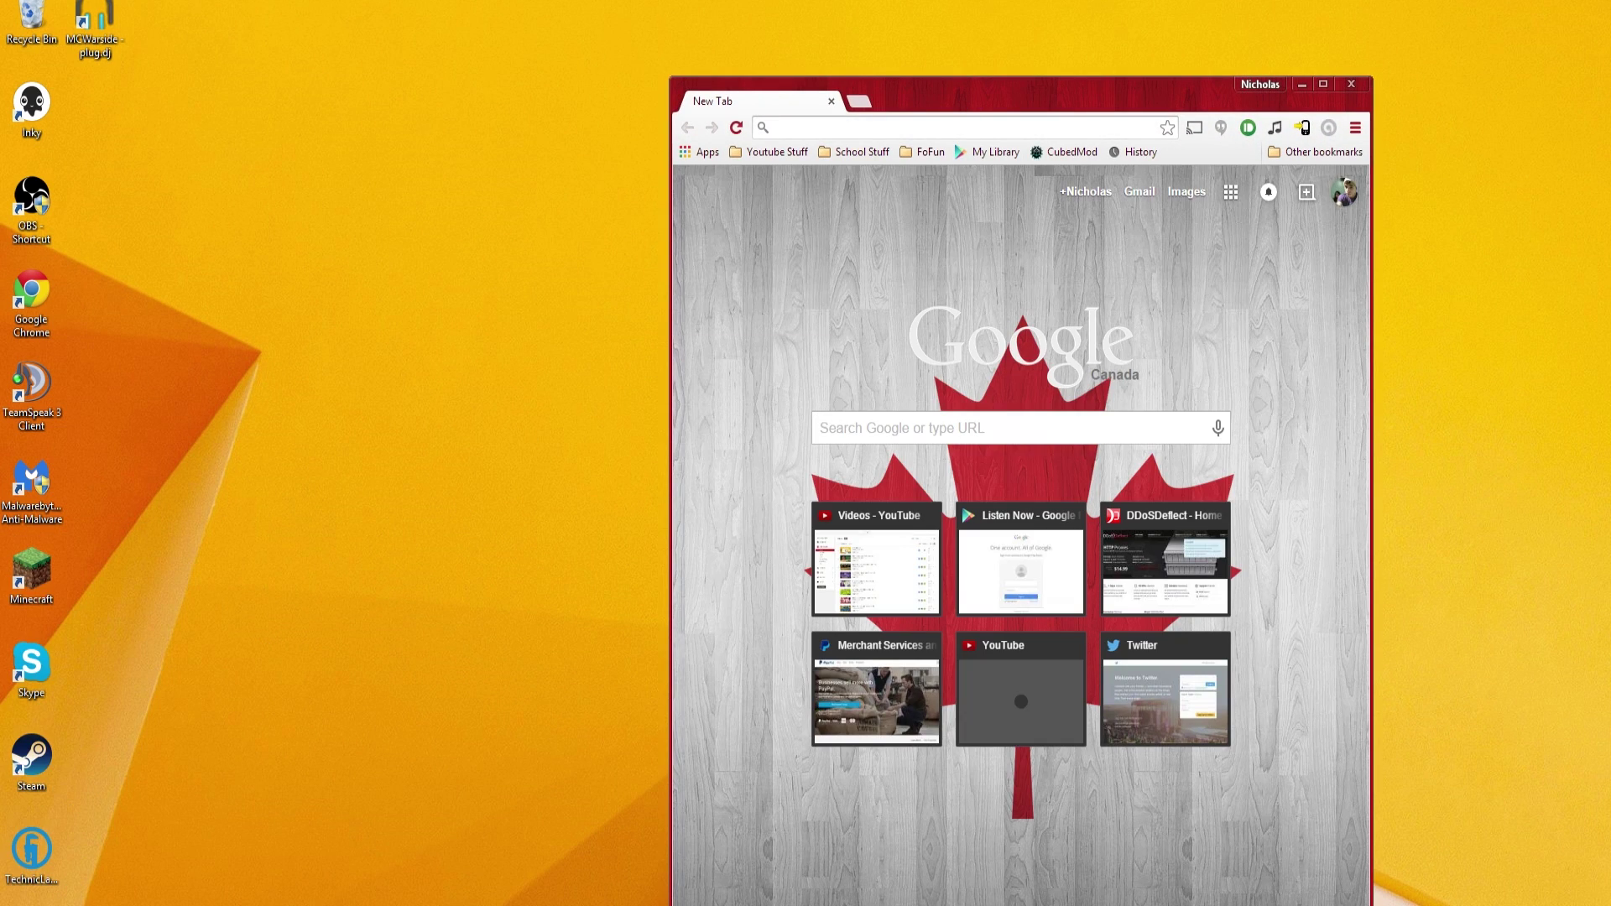
{"action": "mouse_move", "coordinate": [91, 902]}
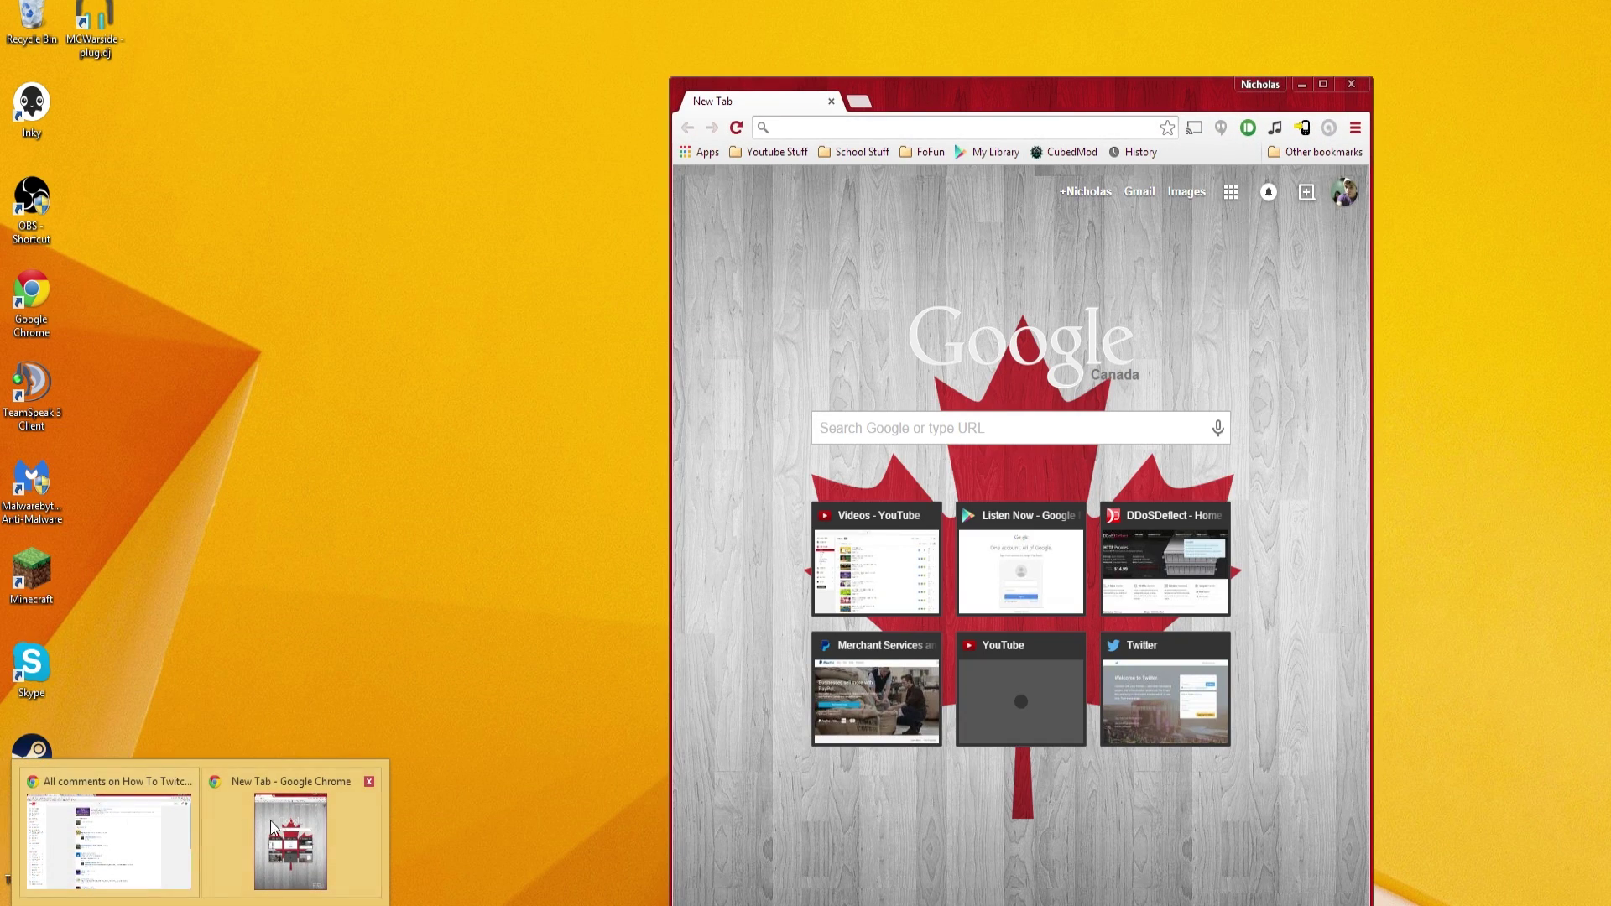
{"action": "mouse_move", "coordinate": [82, 856]}
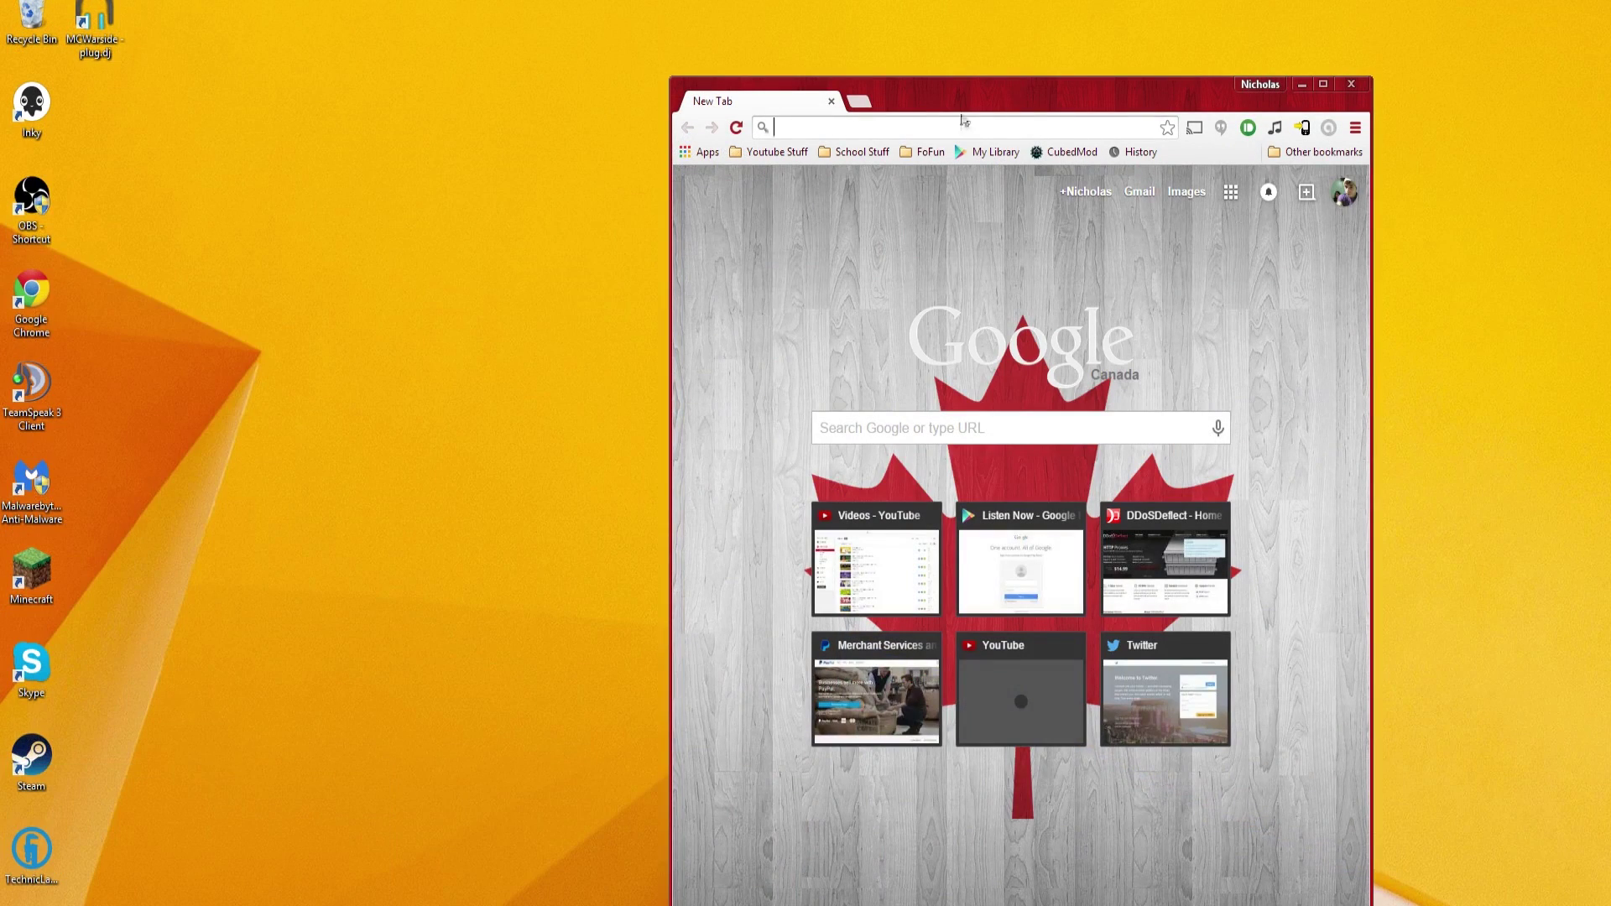
{"action": "left_click_drag", "start_coordinate": [949, 97], "coordinate": [792, 0]}
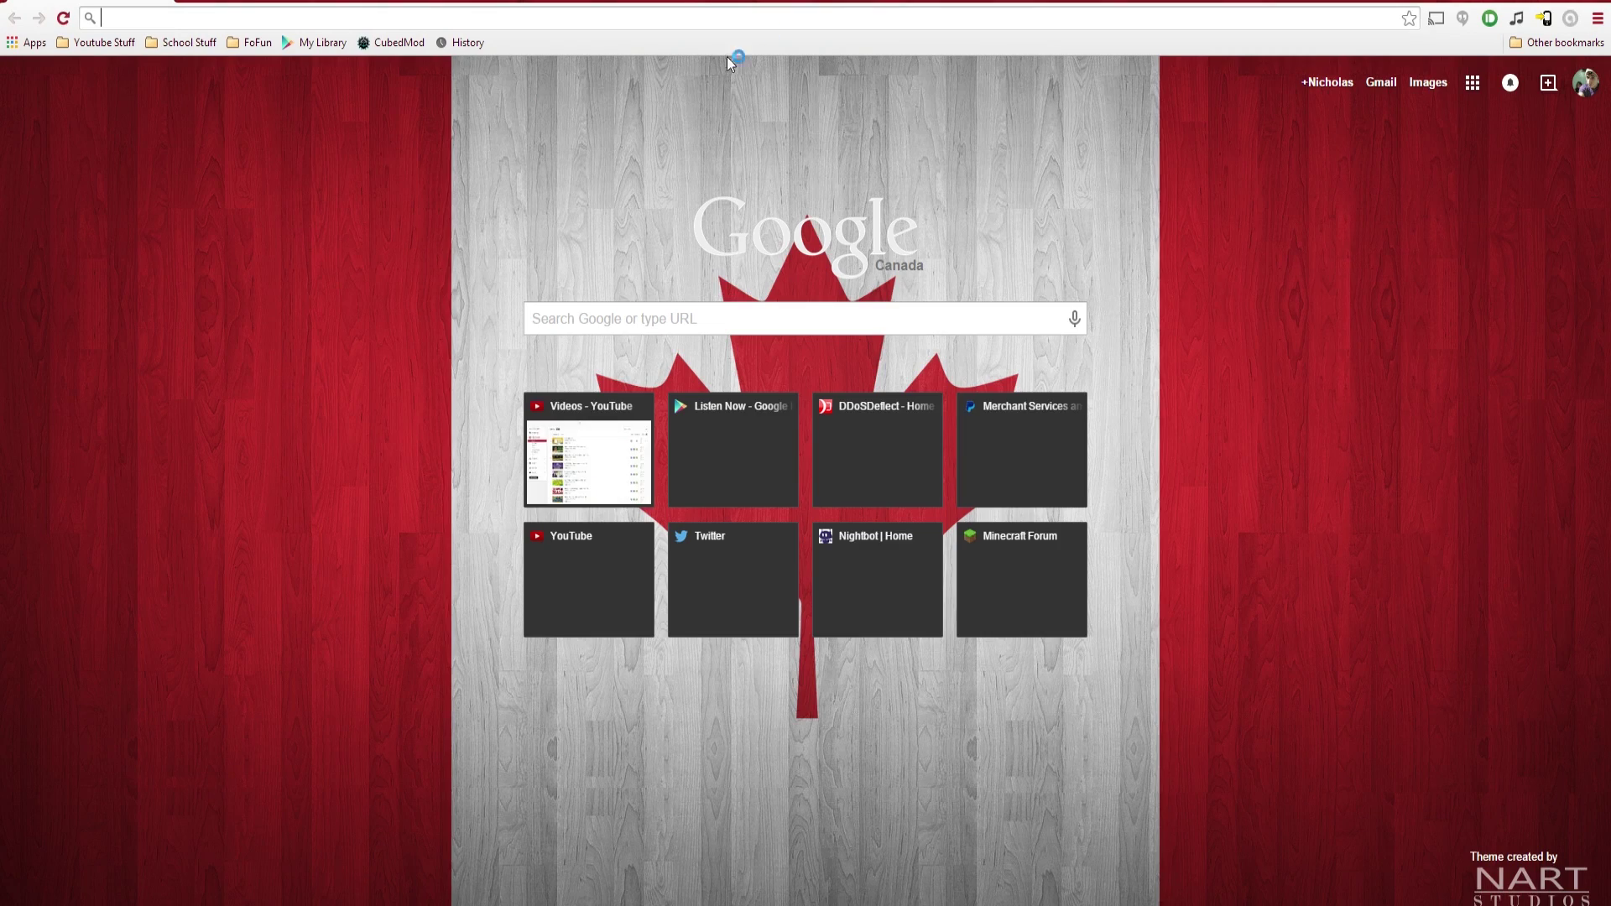
- Load plug.dj, go to the plug.dj/mcwarside room and mute its audio to 0%
{"action": "type", "text": "plug.dj"}
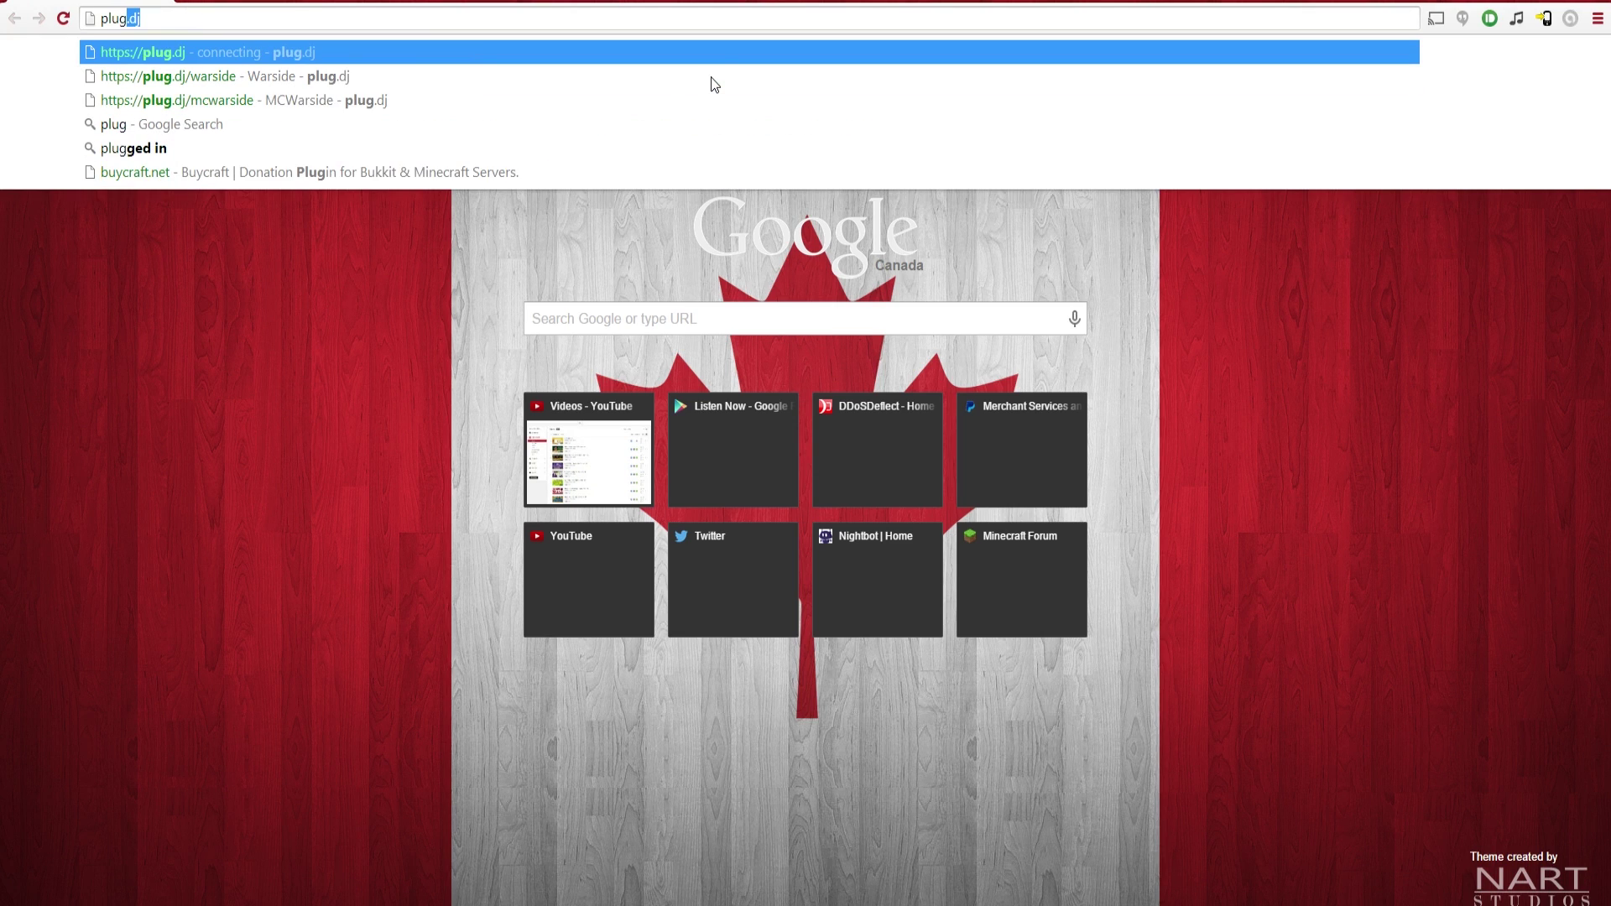
{"action": "key", "text": "Return"}
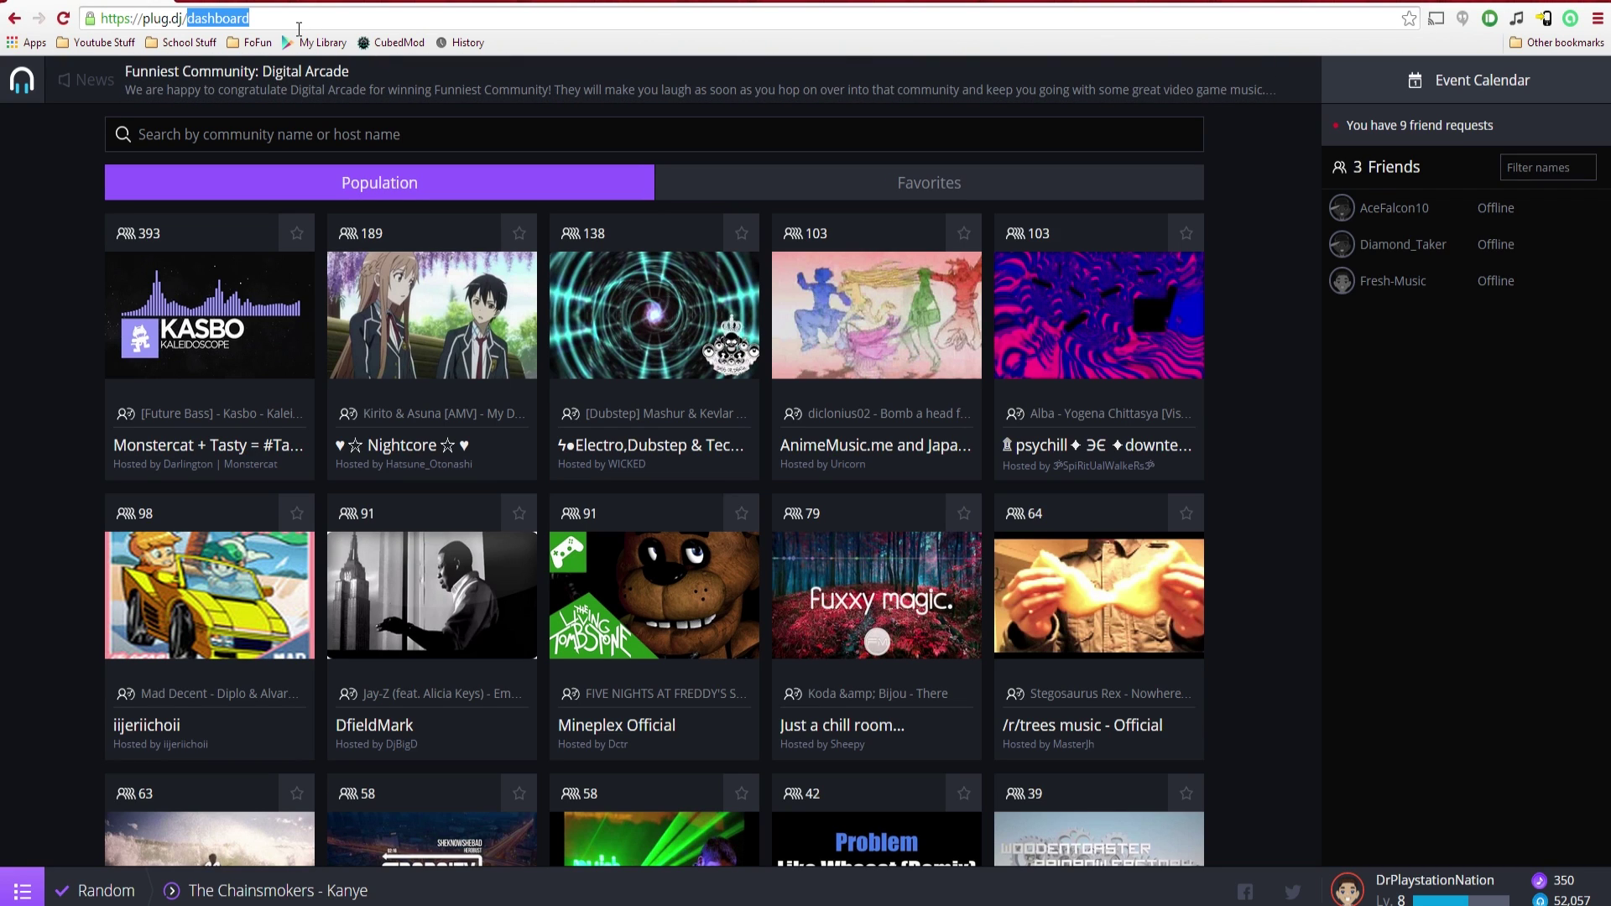
{"action": "type", "text": "mcwarside"}
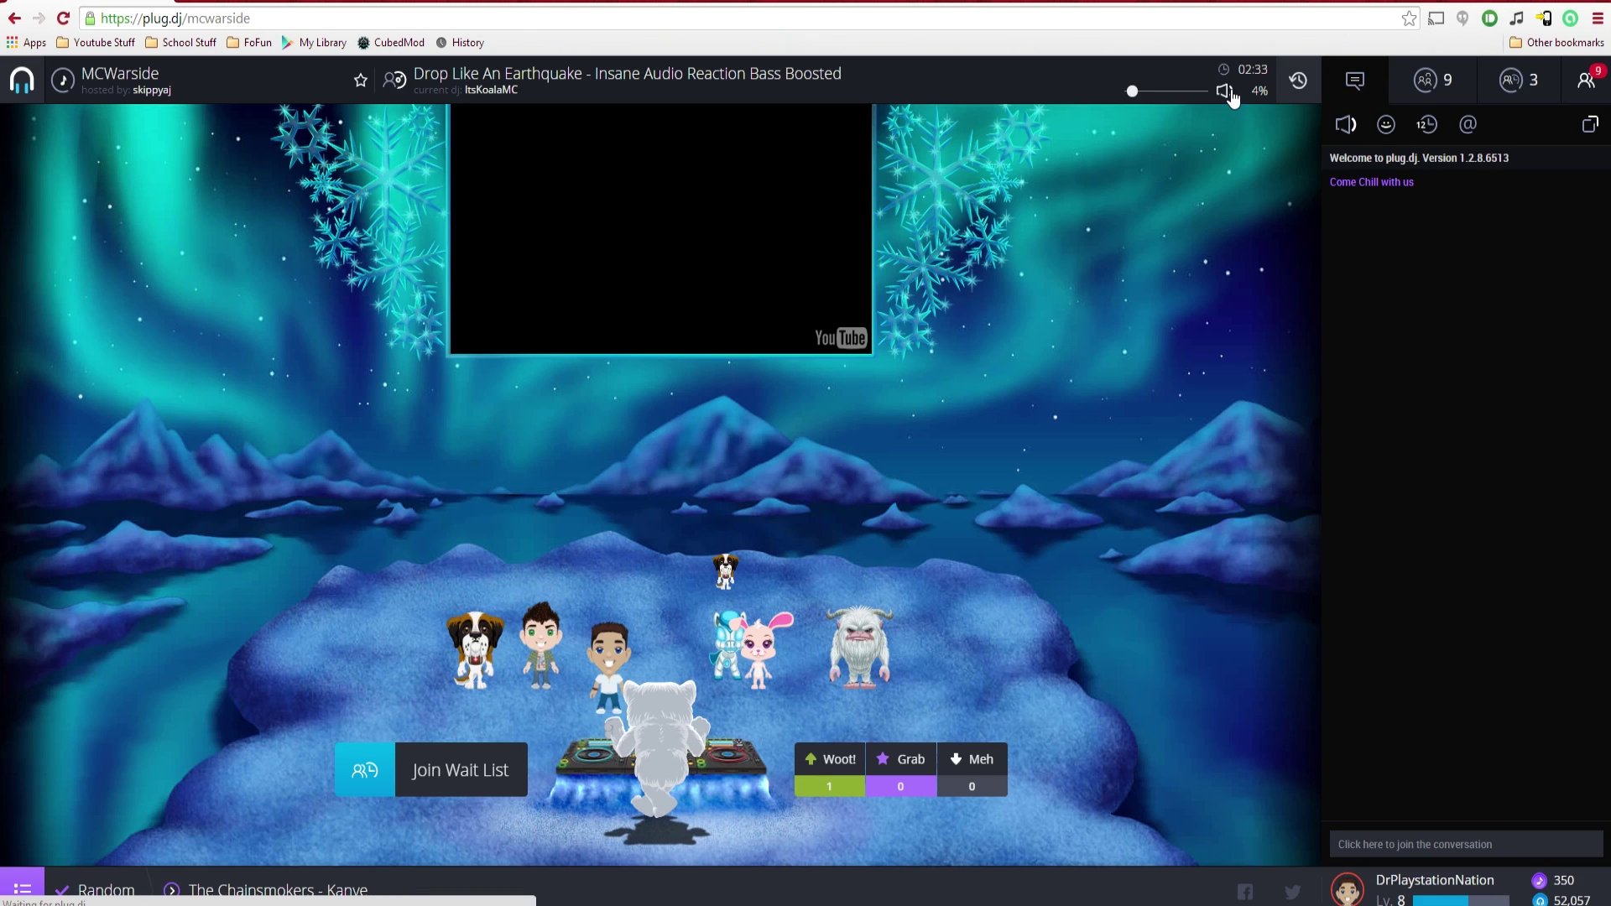
{"action": "left_click", "coordinate": [1225, 91]}
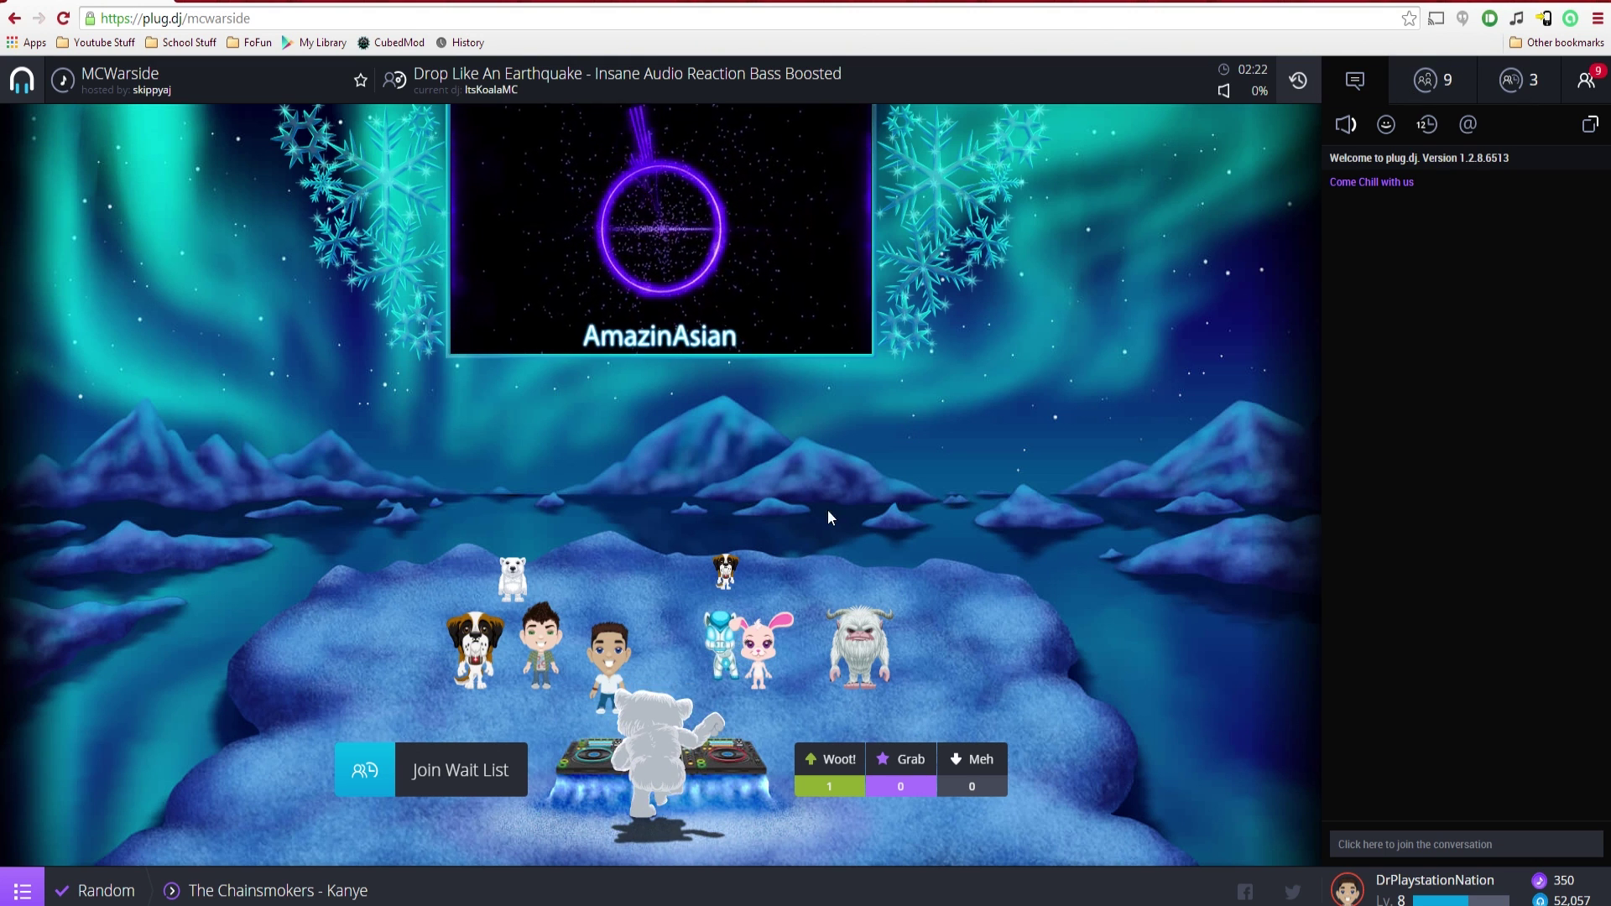
- Join the MCWarside room's DJ wait list, bringing it to 4/4
{"action": "left_click", "coordinate": [375, 777]}
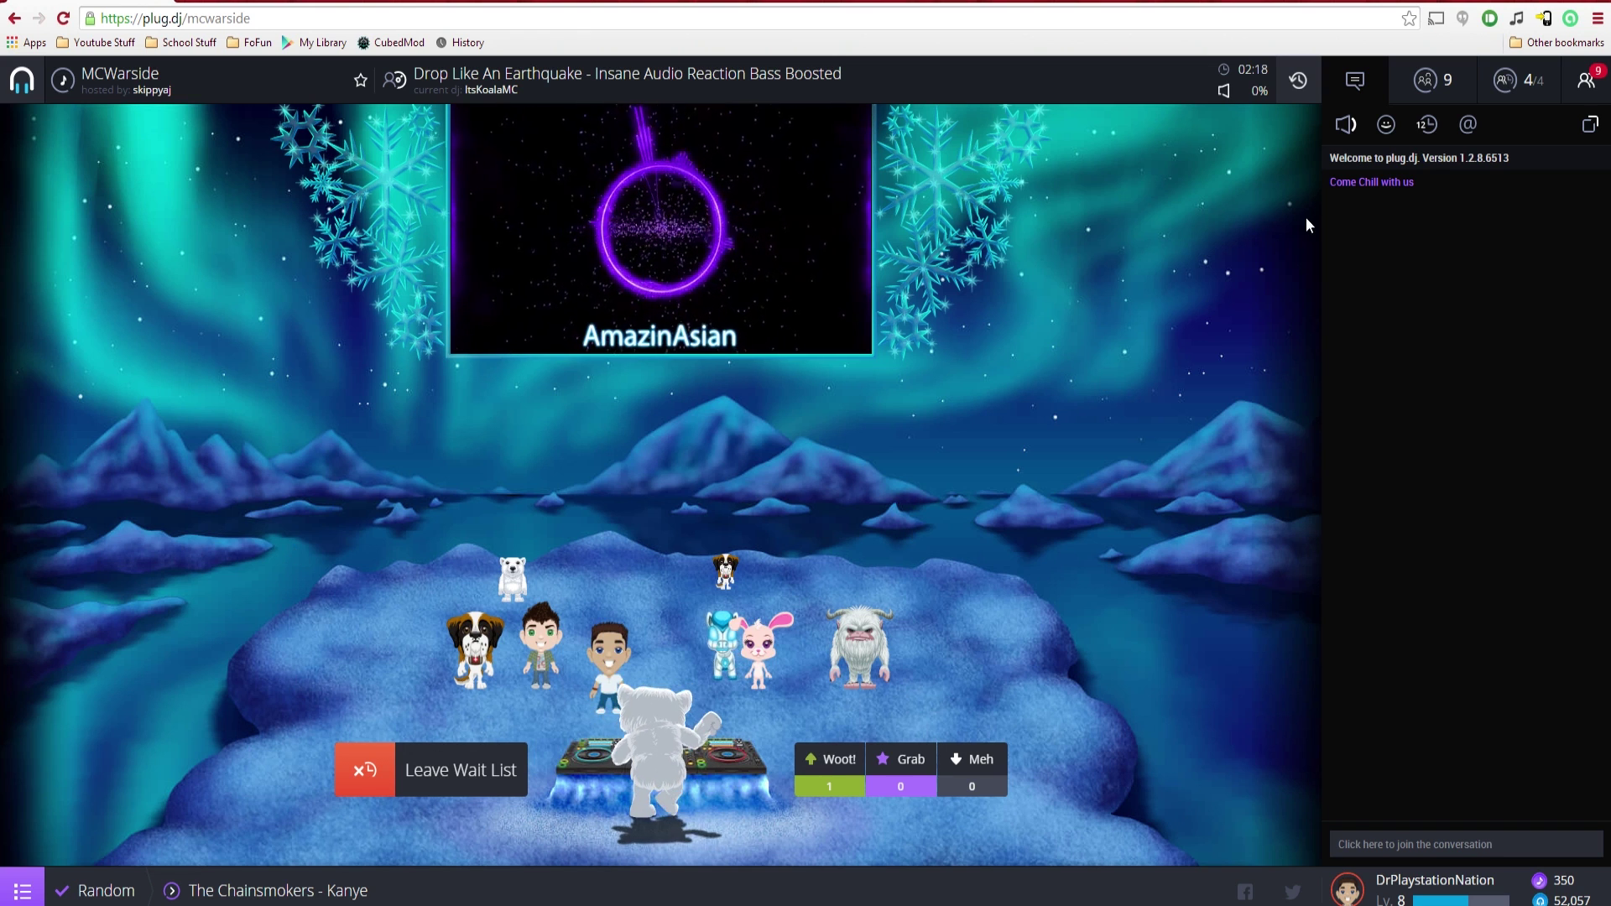
{"action": "mouse_move", "coordinate": [1056, 178]}
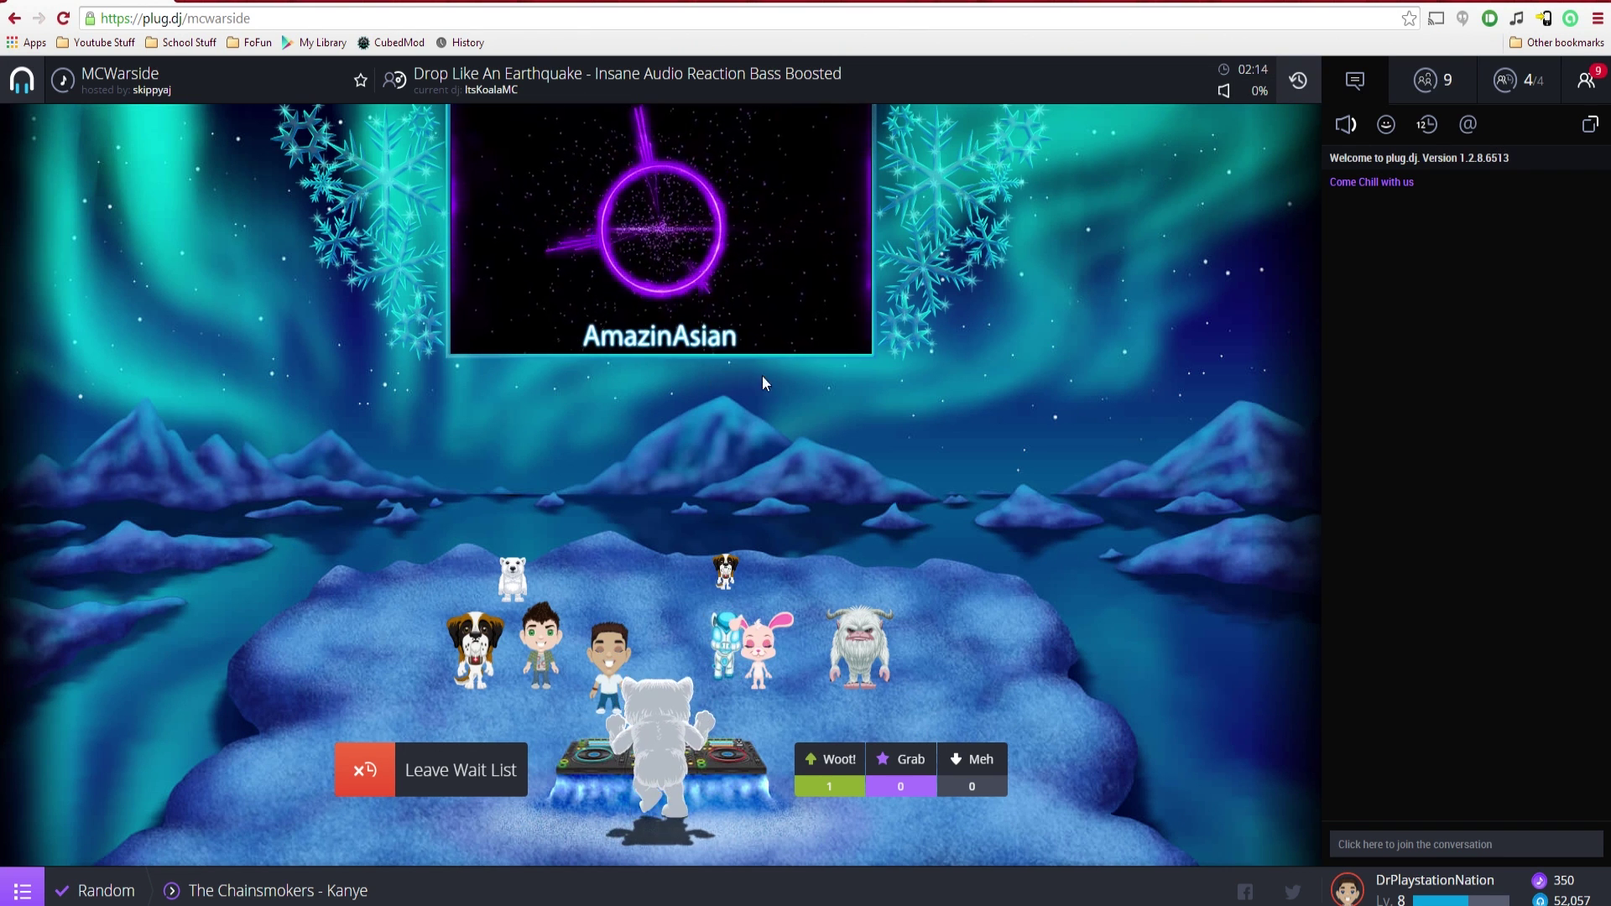
{"action": "mouse_move", "coordinate": [934, 203]}
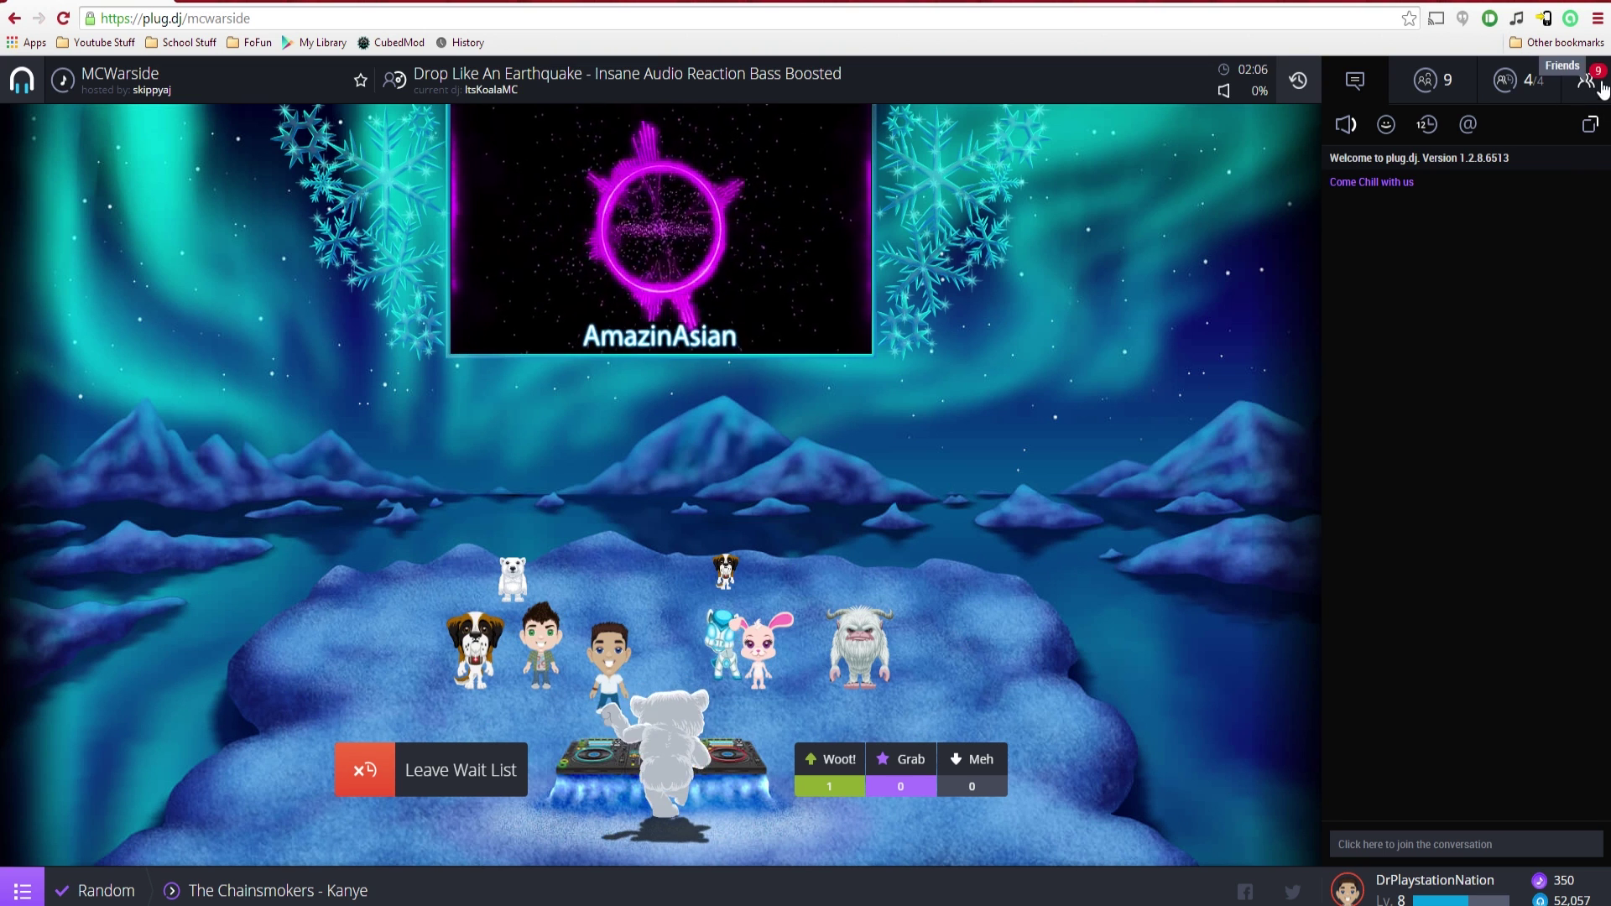
- Create a desktop application shortcut for MCWarside - plug.dj via More tools
{"action": "left_click", "coordinate": [1597, 18]}
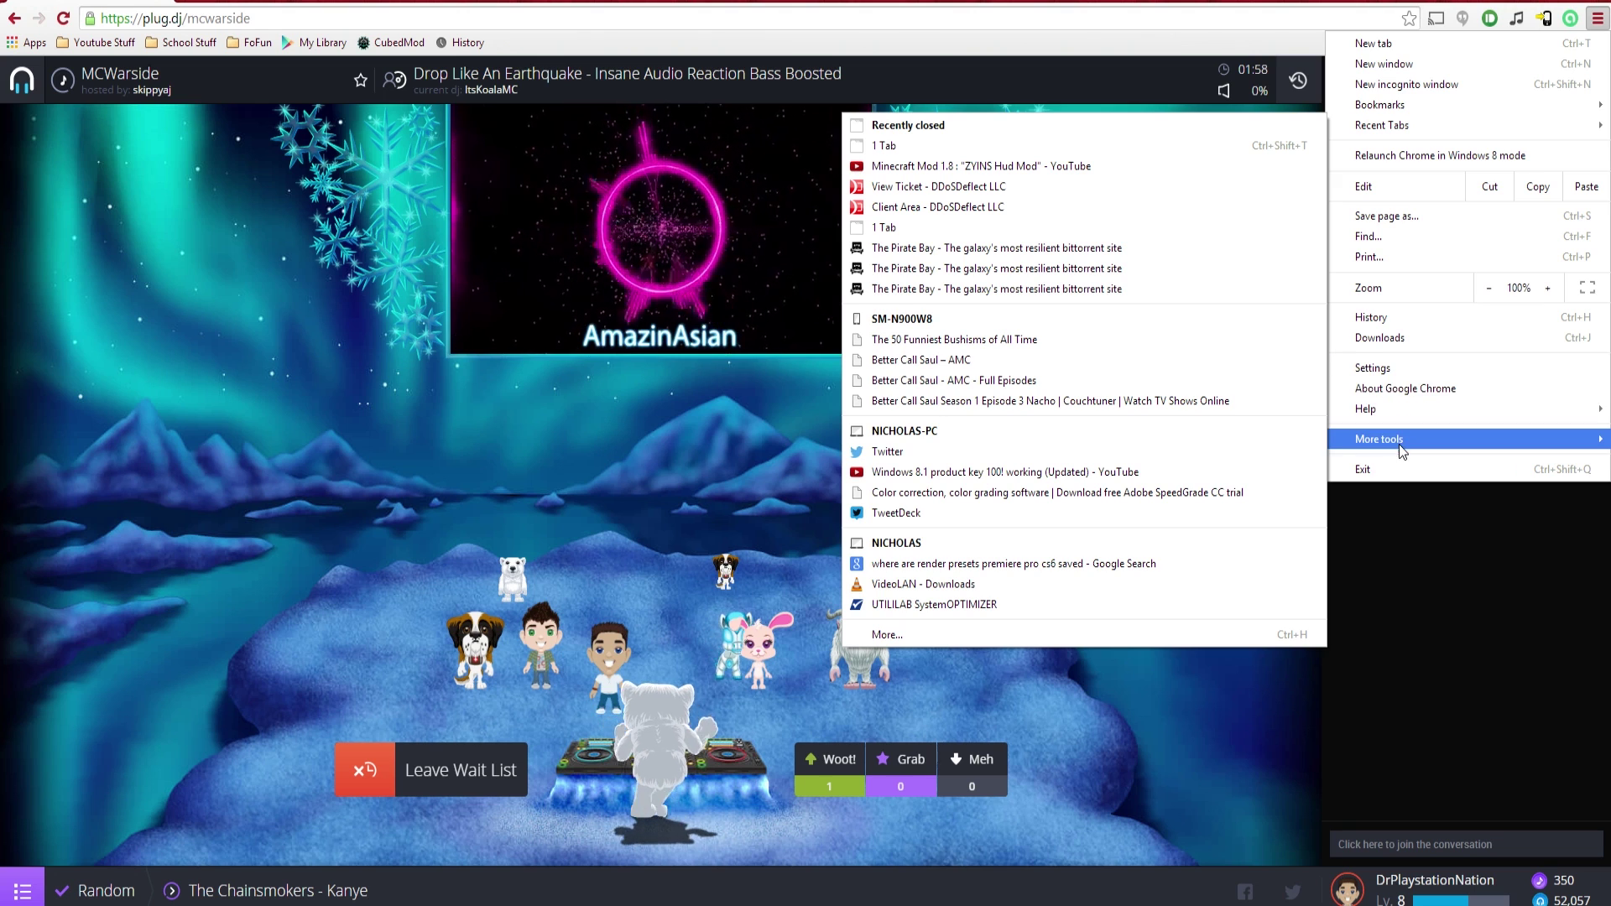
{"action": "mouse_move", "coordinate": [1399, 447]}
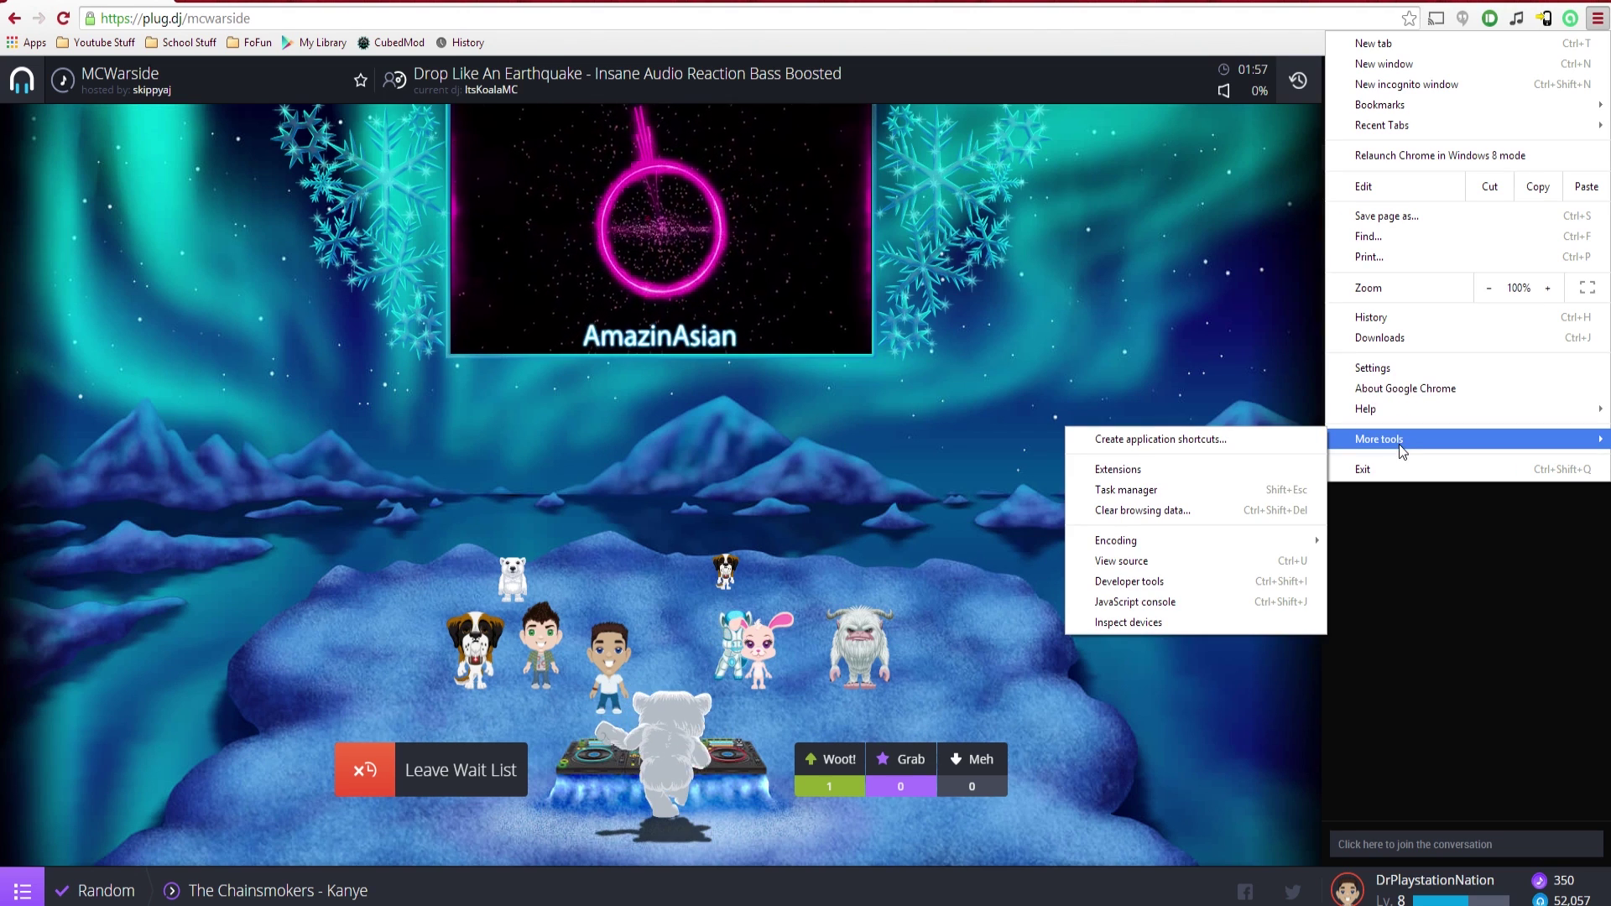
{"action": "left_click", "coordinate": [1217, 446]}
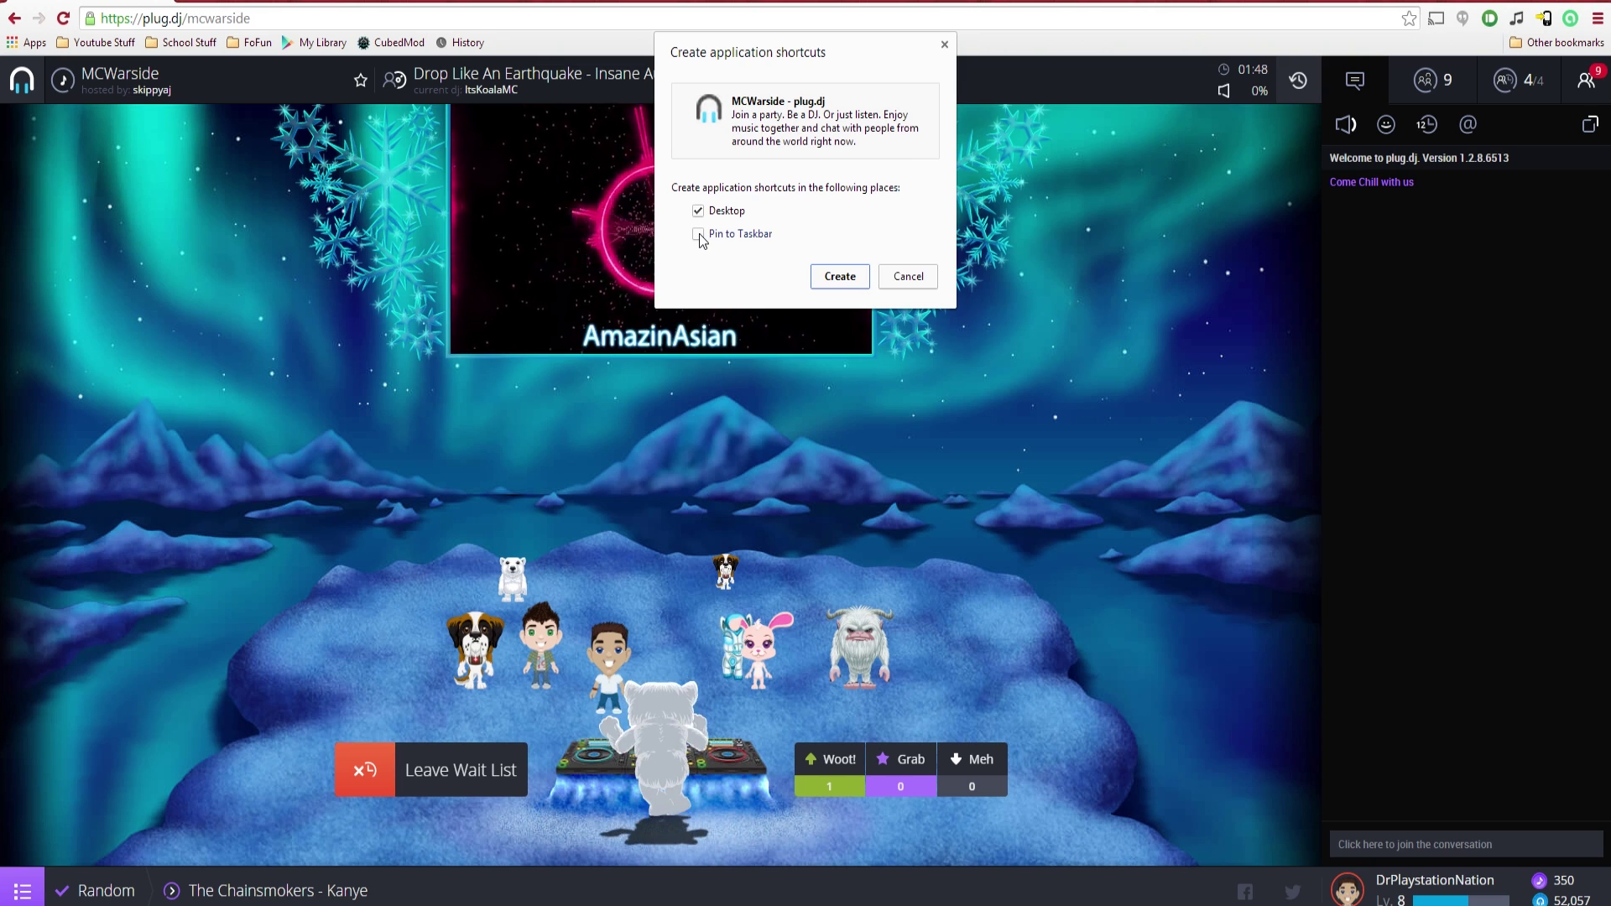
{"action": "left_click", "coordinate": [839, 275]}
{"action": "key", "text": "super+d"}
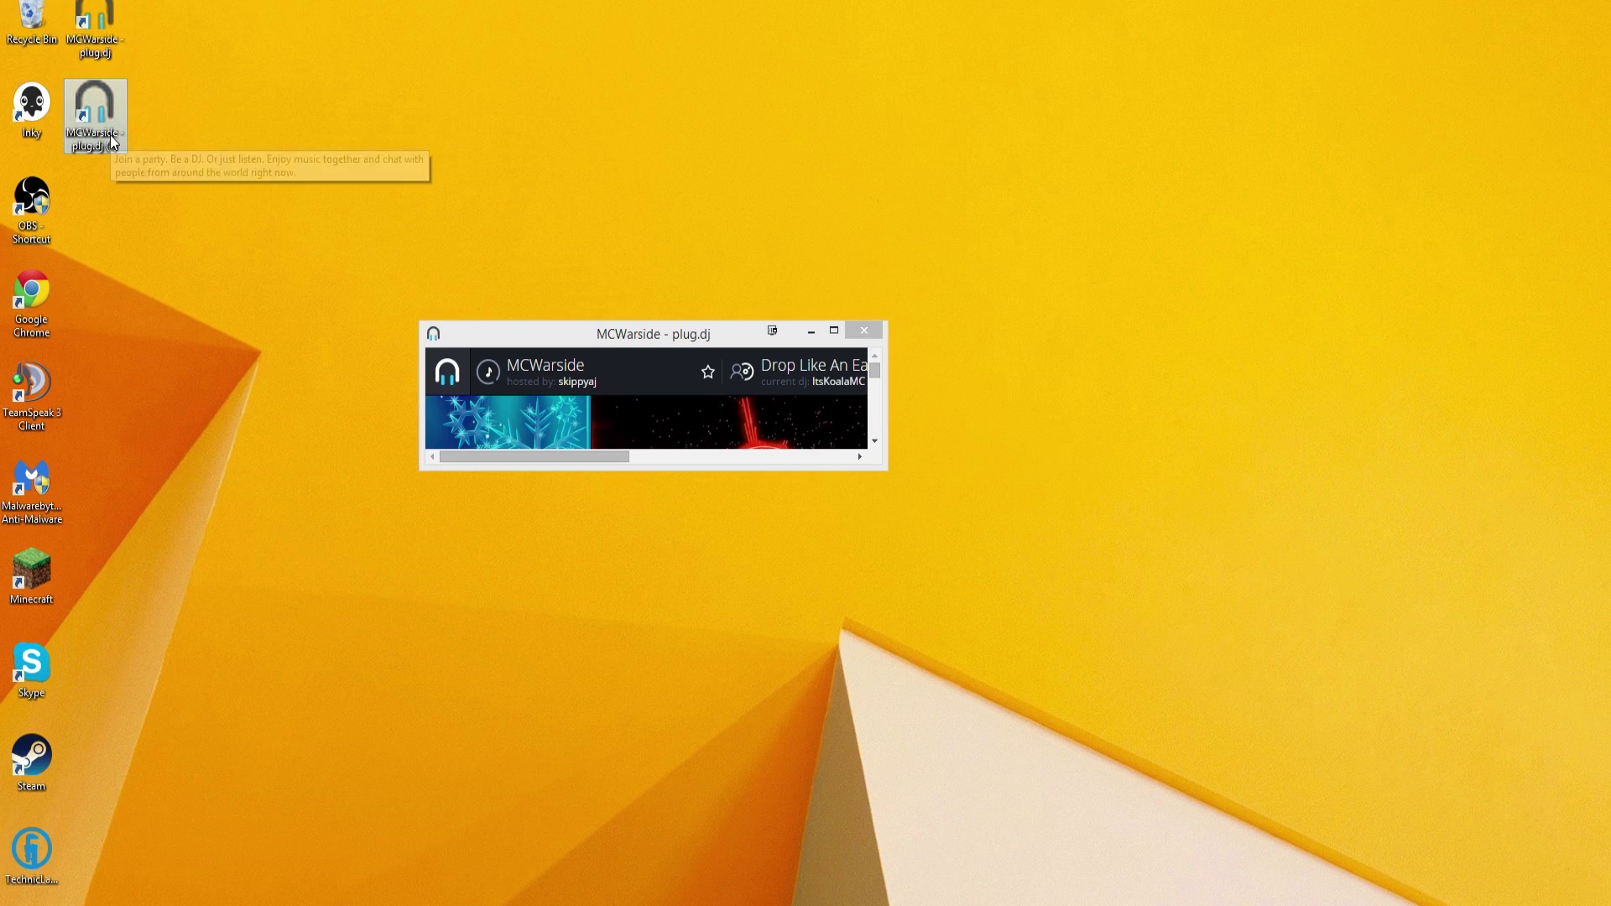
- Delete the duplicate '(1)' shortcut and relaunch MCWarside from the original desktop shortcut
{"action": "left_click", "coordinate": [94, 128]}
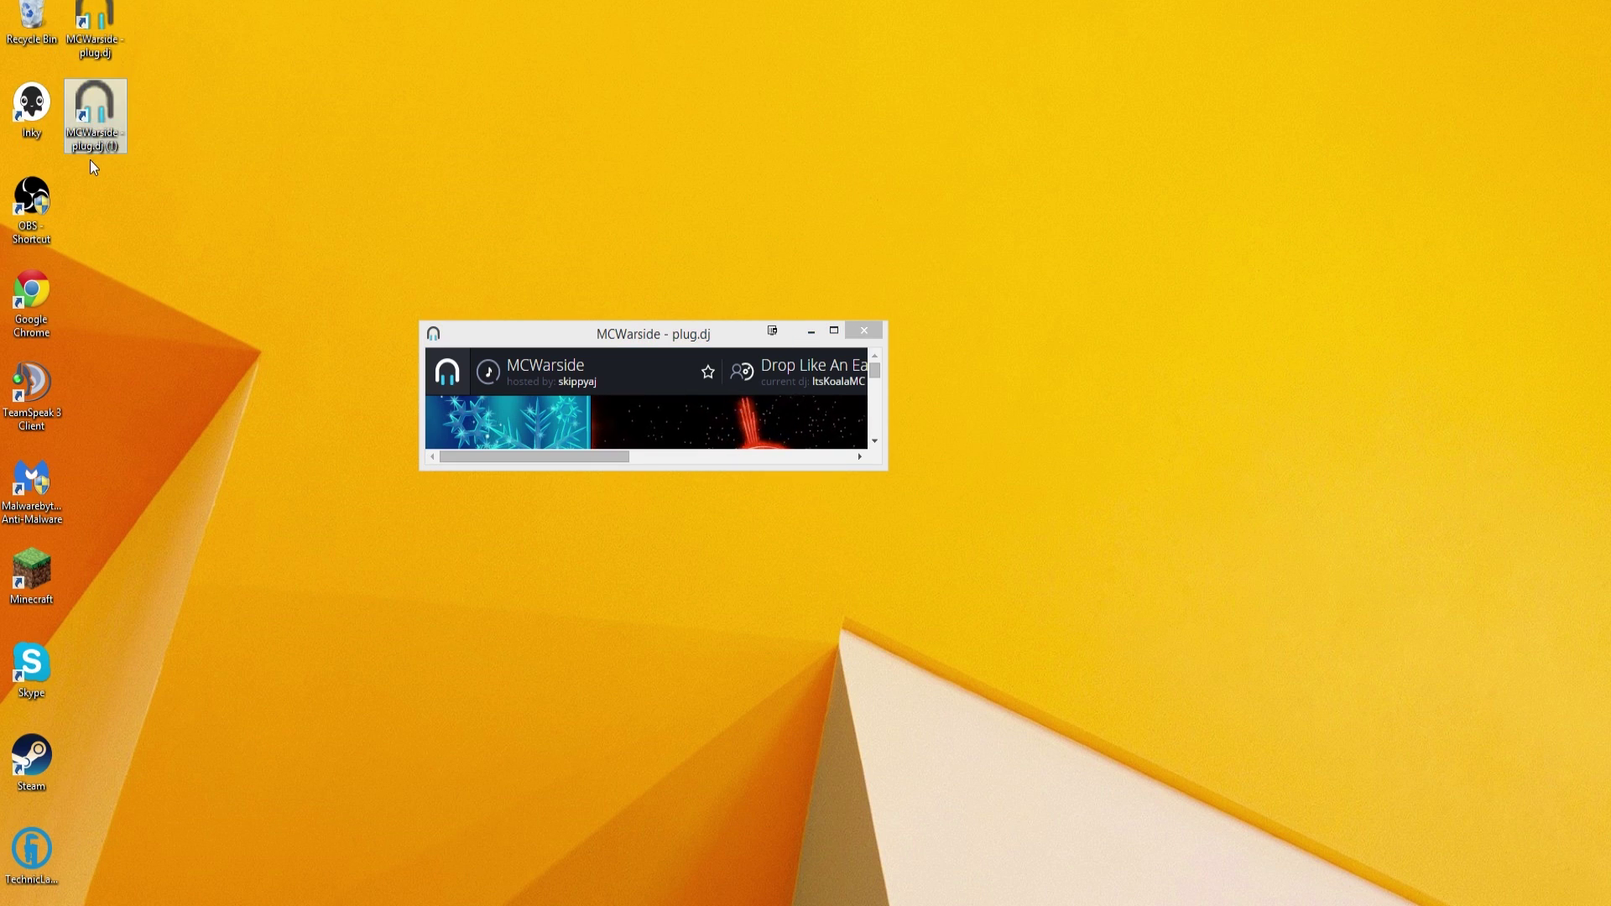
{"action": "key", "text": "Delete"}
{"action": "left_click", "coordinate": [864, 330]}
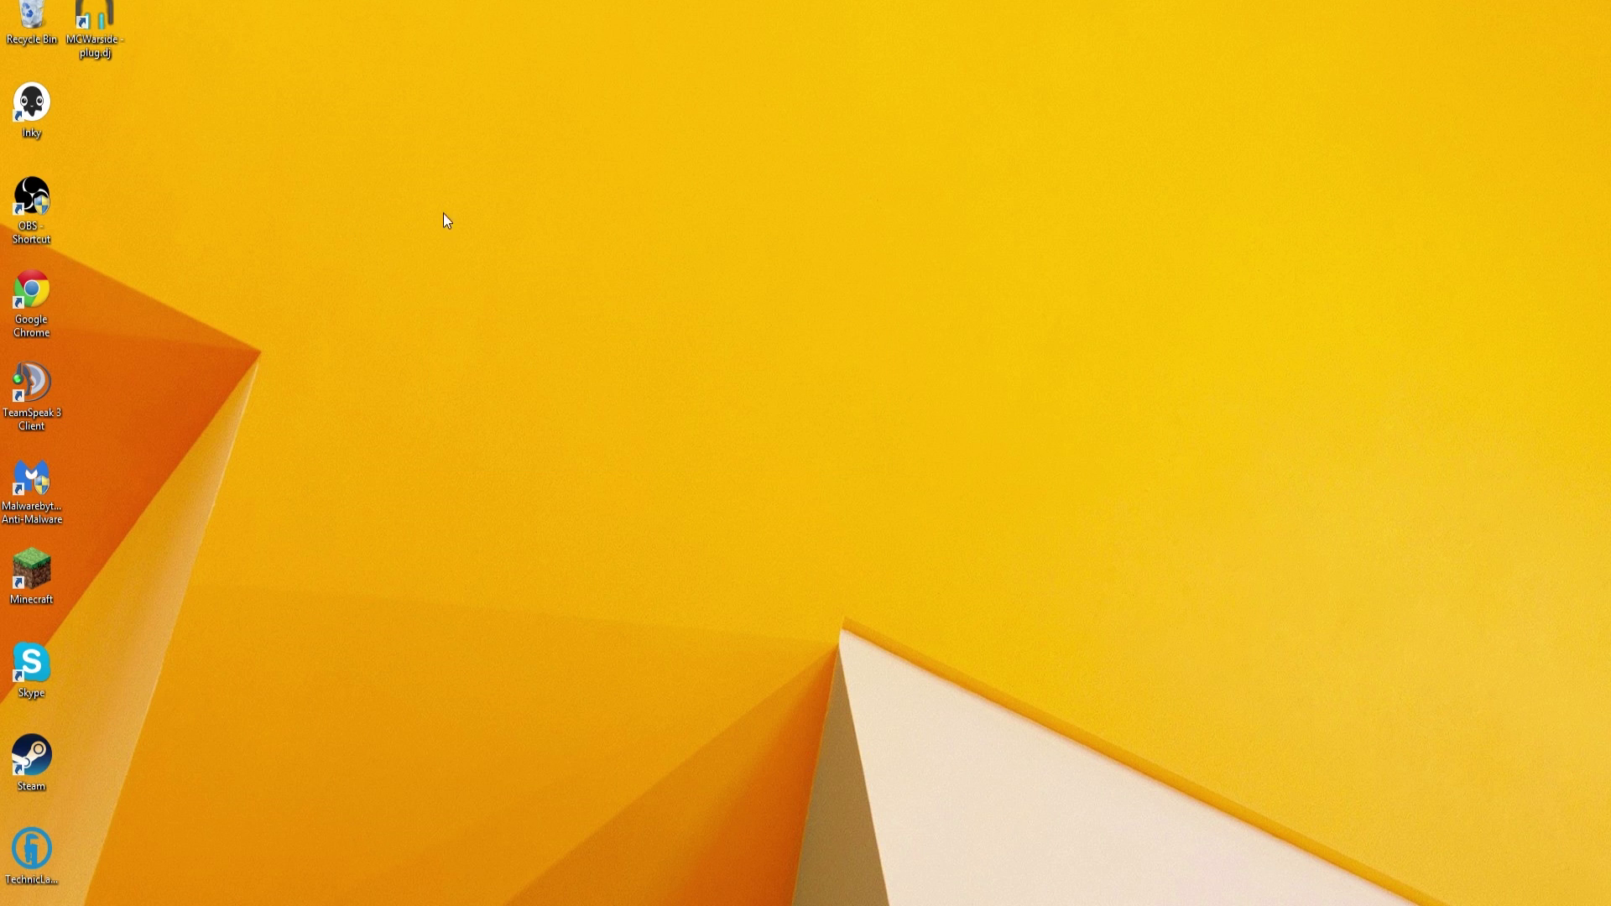
{"action": "double_click", "coordinate": [103, 27]}
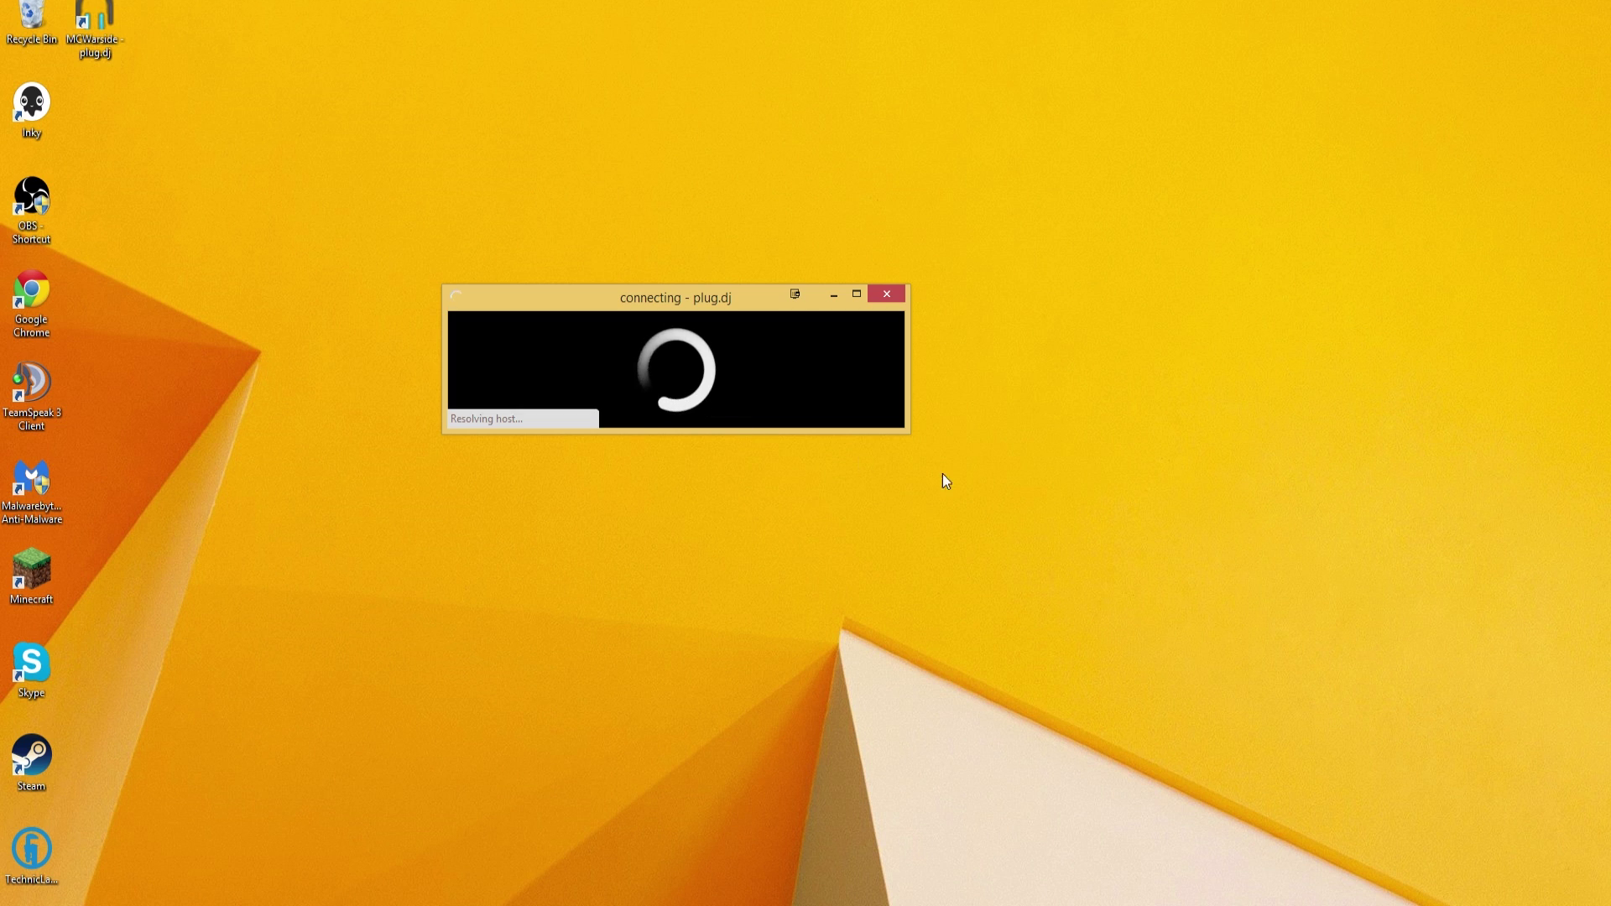
{"action": "mouse_move", "coordinate": [905, 435]}
{"action": "left_mouse_down"}
{"action": "mouse_move", "coordinate": [1248, 705]}
{"action": "mouse_move", "coordinate": [910, 507]}
{"action": "mouse_move", "coordinate": [856, 436]}
{"action": "mouse_move", "coordinate": [890, 430]}
{"action": "left_mouse_up"}
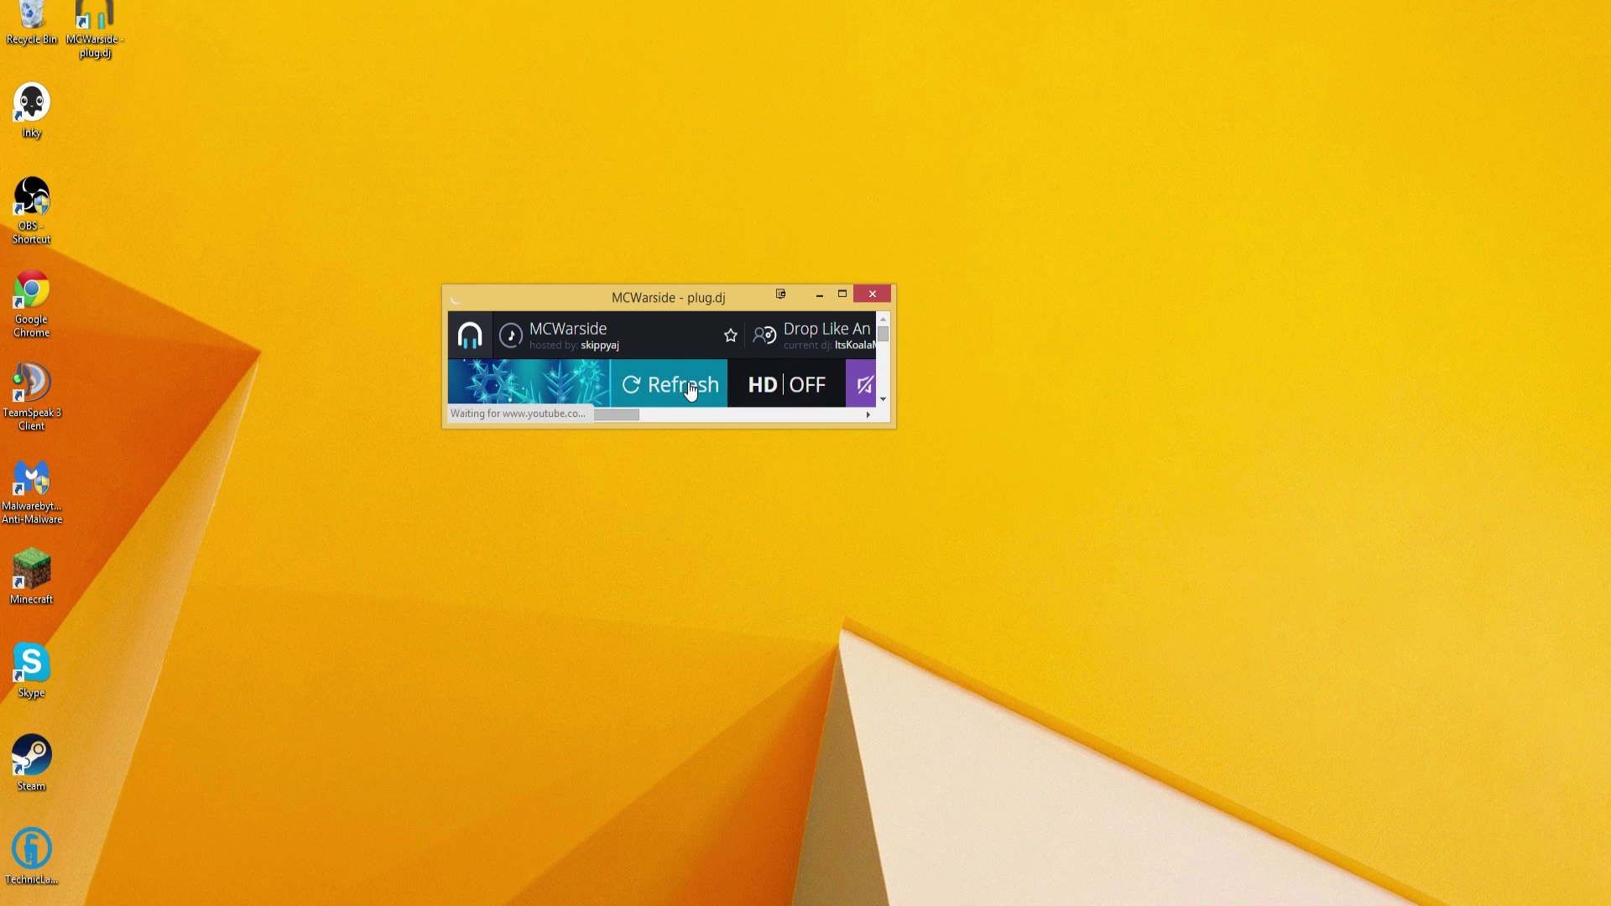
- Shrink and reposition the plug.dj window into a compact strip showing only the now-playing bar
{"action": "left_click", "coordinate": [690, 391]}
{"action": "left_click_drag", "start_coordinate": [621, 414], "coordinate": [722, 418]}
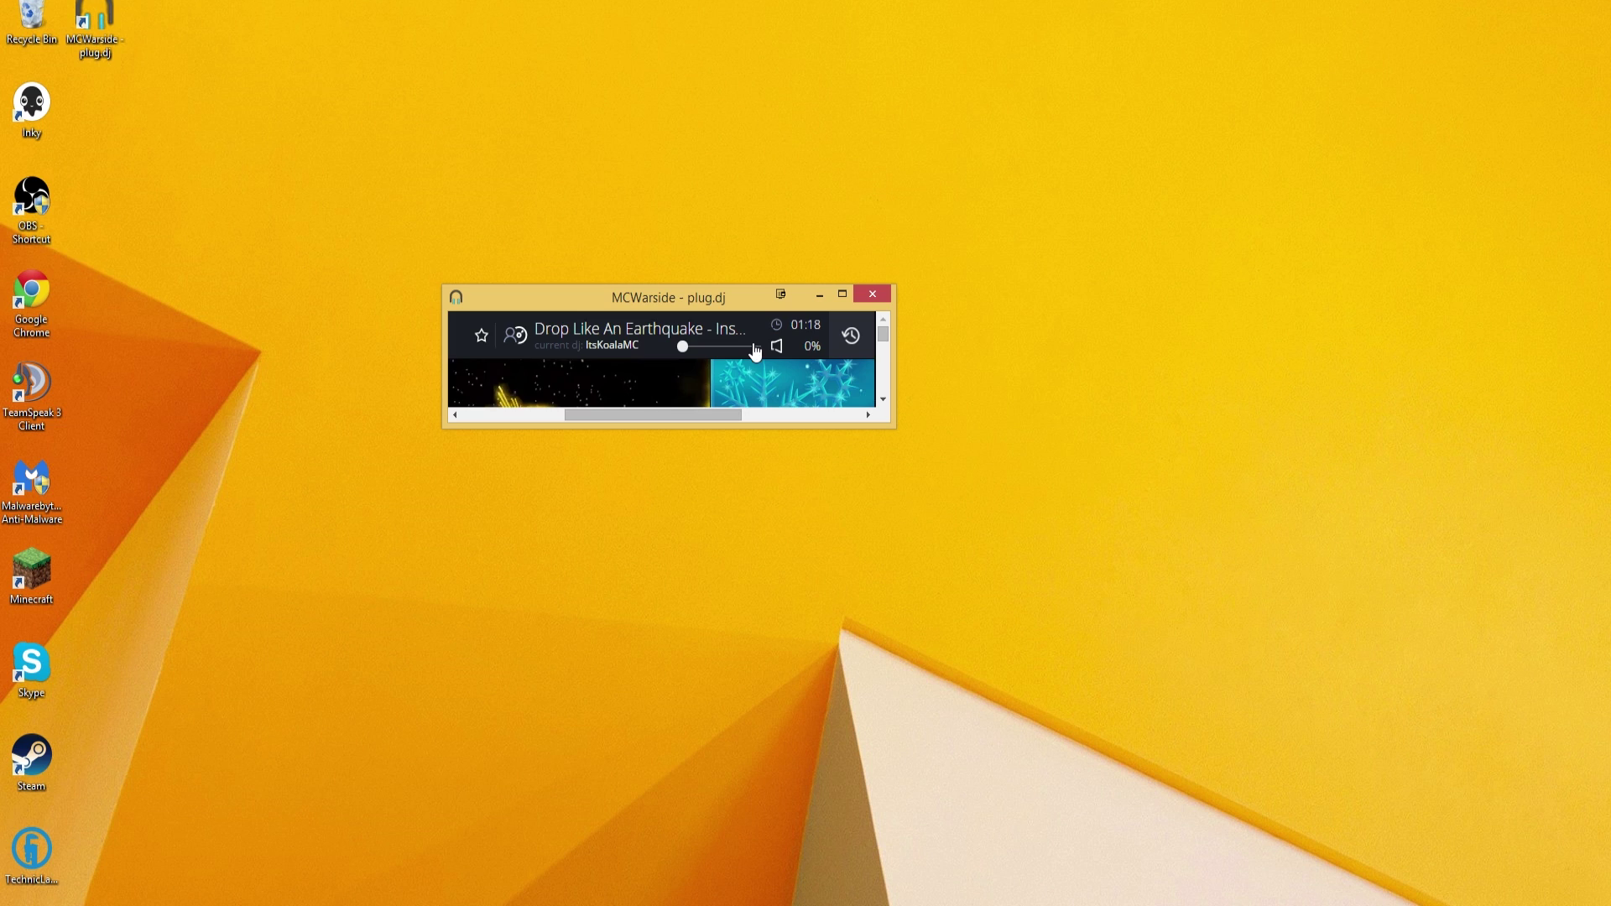
{"action": "mouse_move", "coordinate": [609, 416]}
{"action": "left_mouse_down"}
{"action": "mouse_move", "coordinate": [515, 415]}
{"action": "mouse_move", "coordinate": [632, 415]}
{"action": "left_mouse_up"}
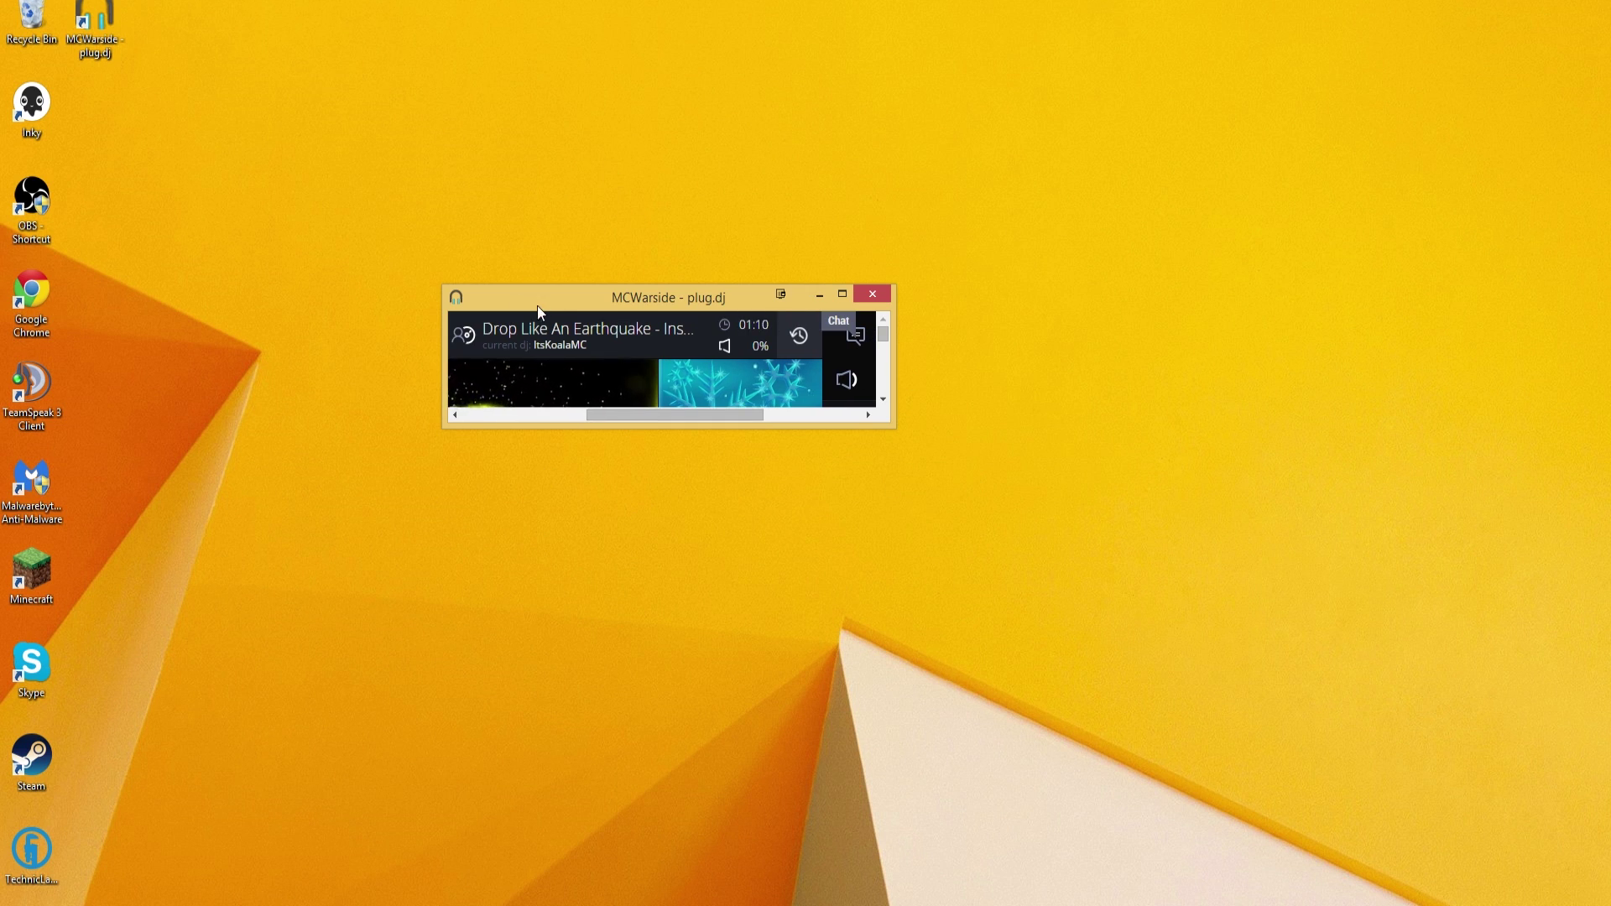
{"action": "left_click_drag", "start_coordinate": [537, 304], "coordinate": [593, 194]}
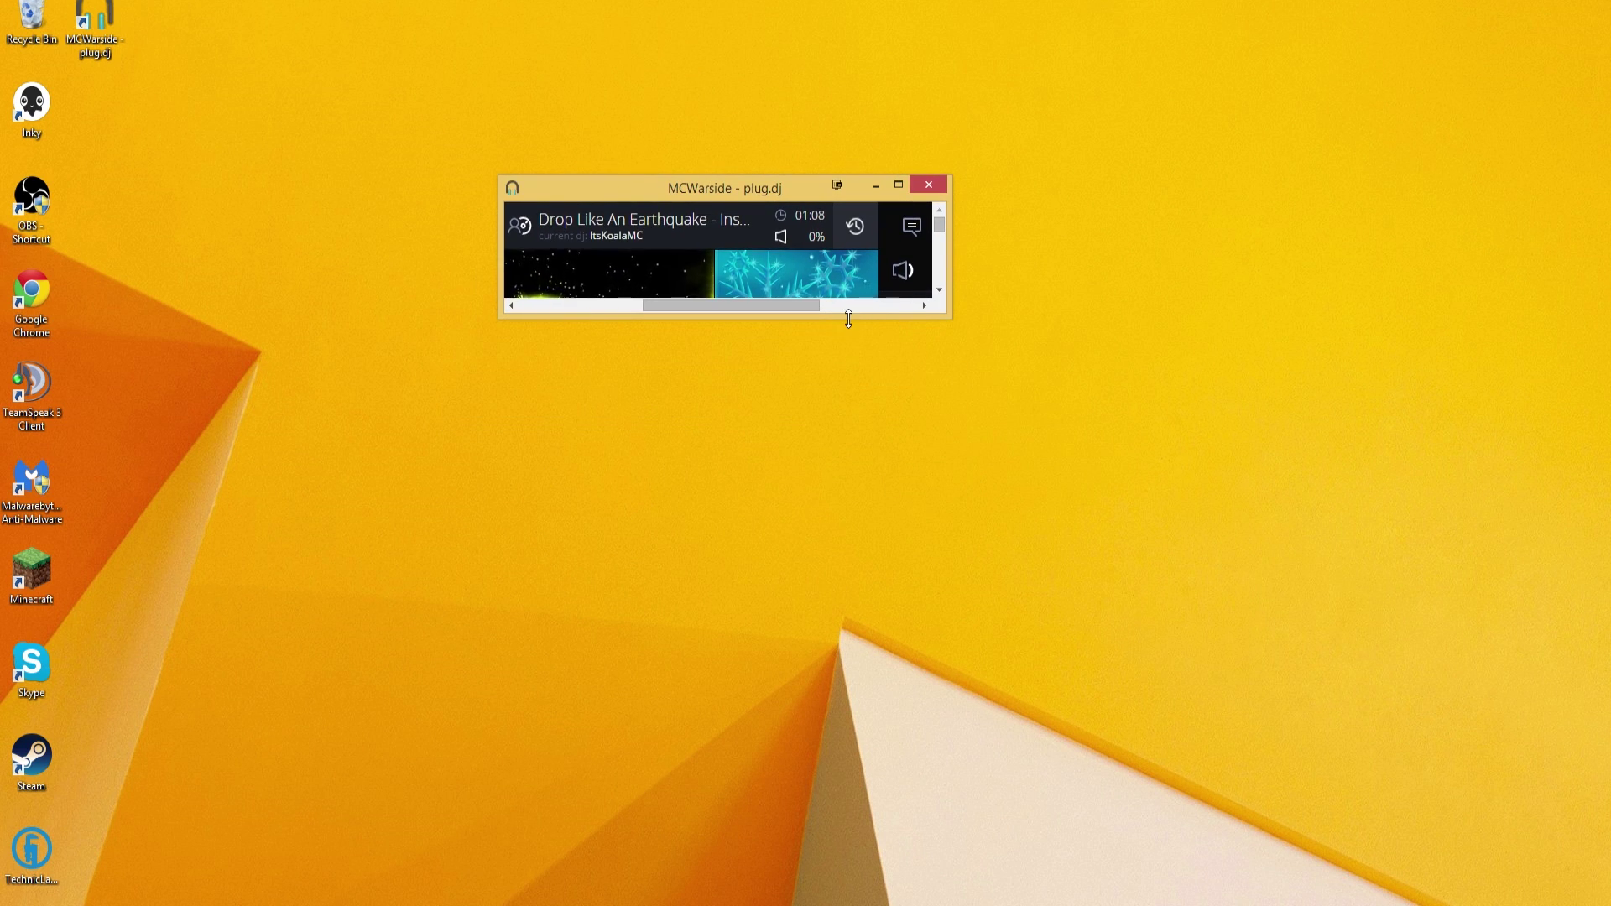
{"action": "left_click_drag", "start_coordinate": [849, 318], "coordinate": [857, 275]}
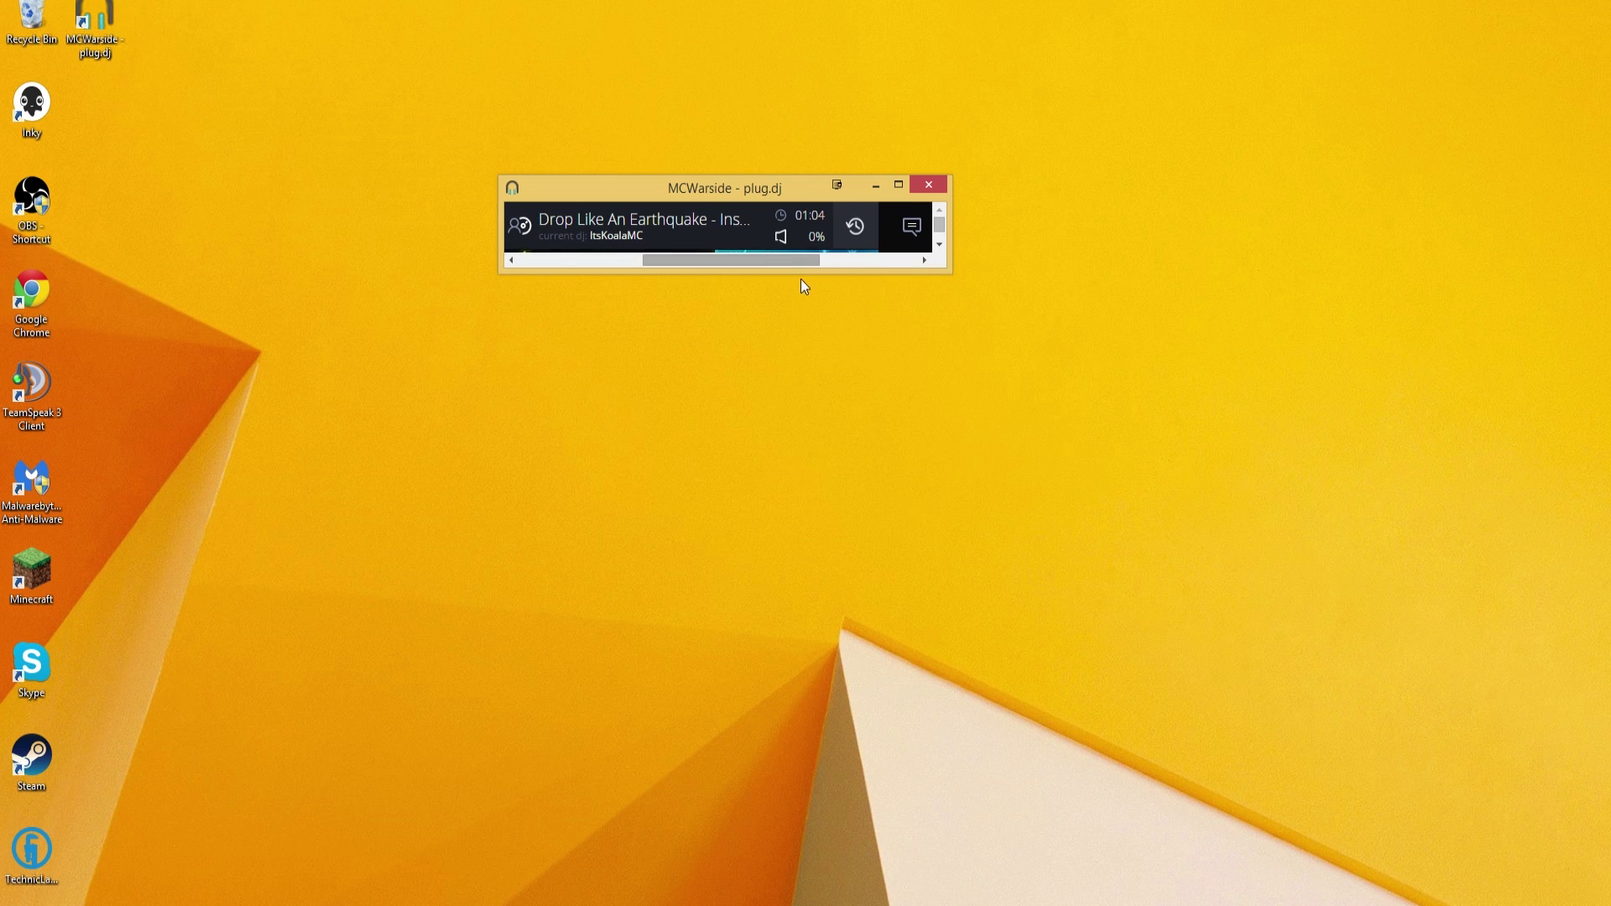
{"action": "left_click_drag", "start_coordinate": [606, 186], "coordinate": [840, 196]}
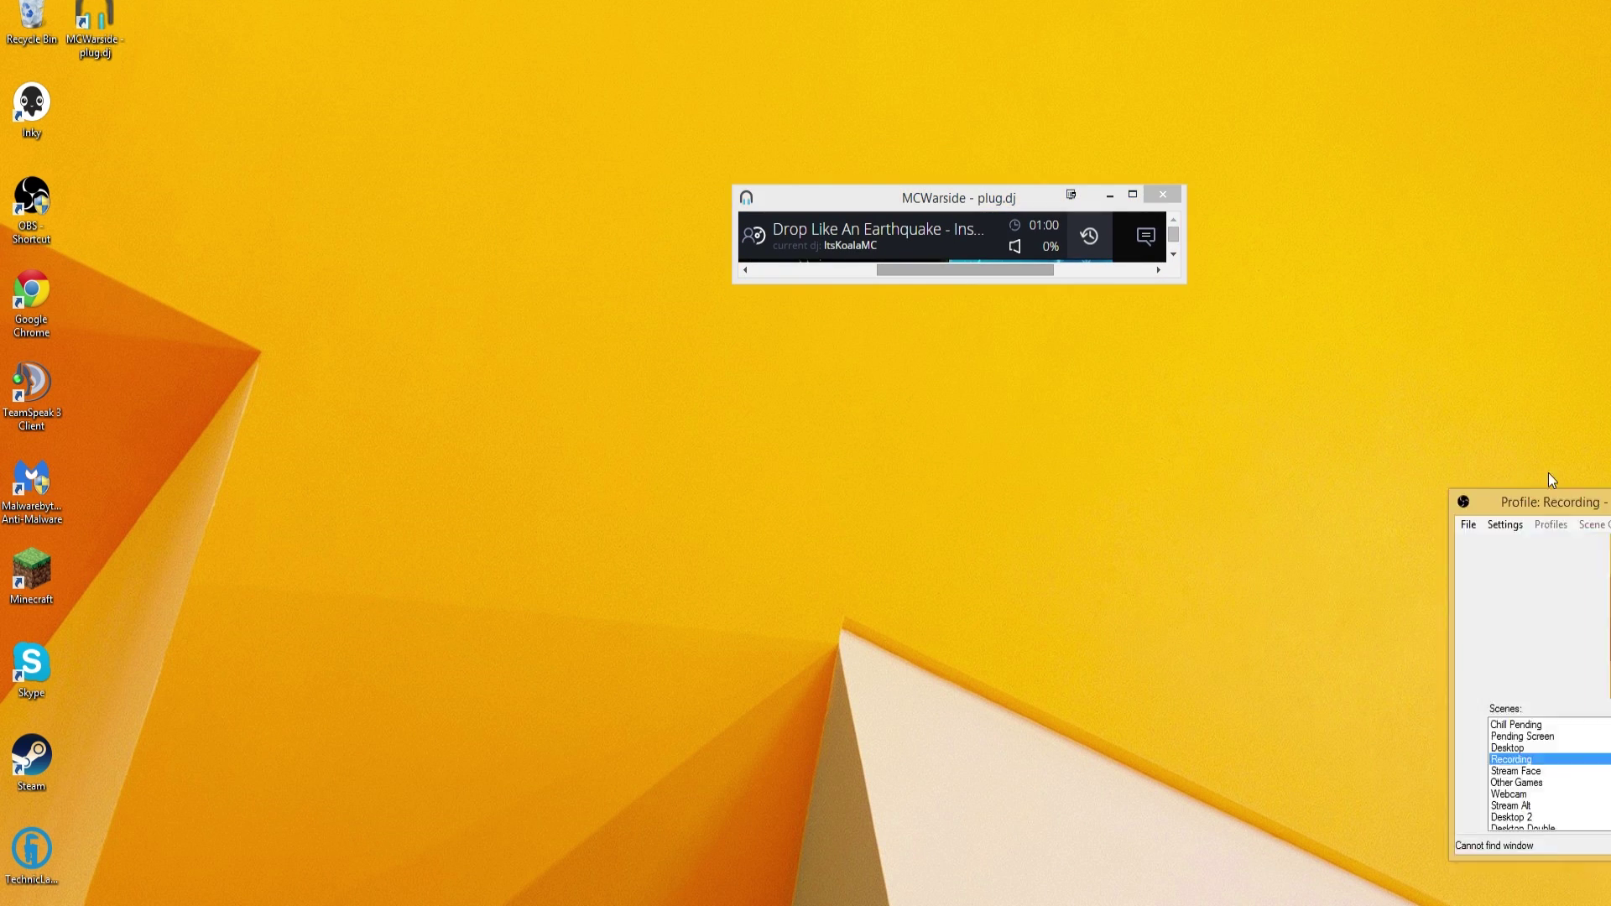
- Move OBS beside the plug.dj bar and open the Sources Add menu, briefly checking Global Sources
{"action": "left_click_drag", "start_coordinate": [1610, 492], "coordinate": [490, 134]}
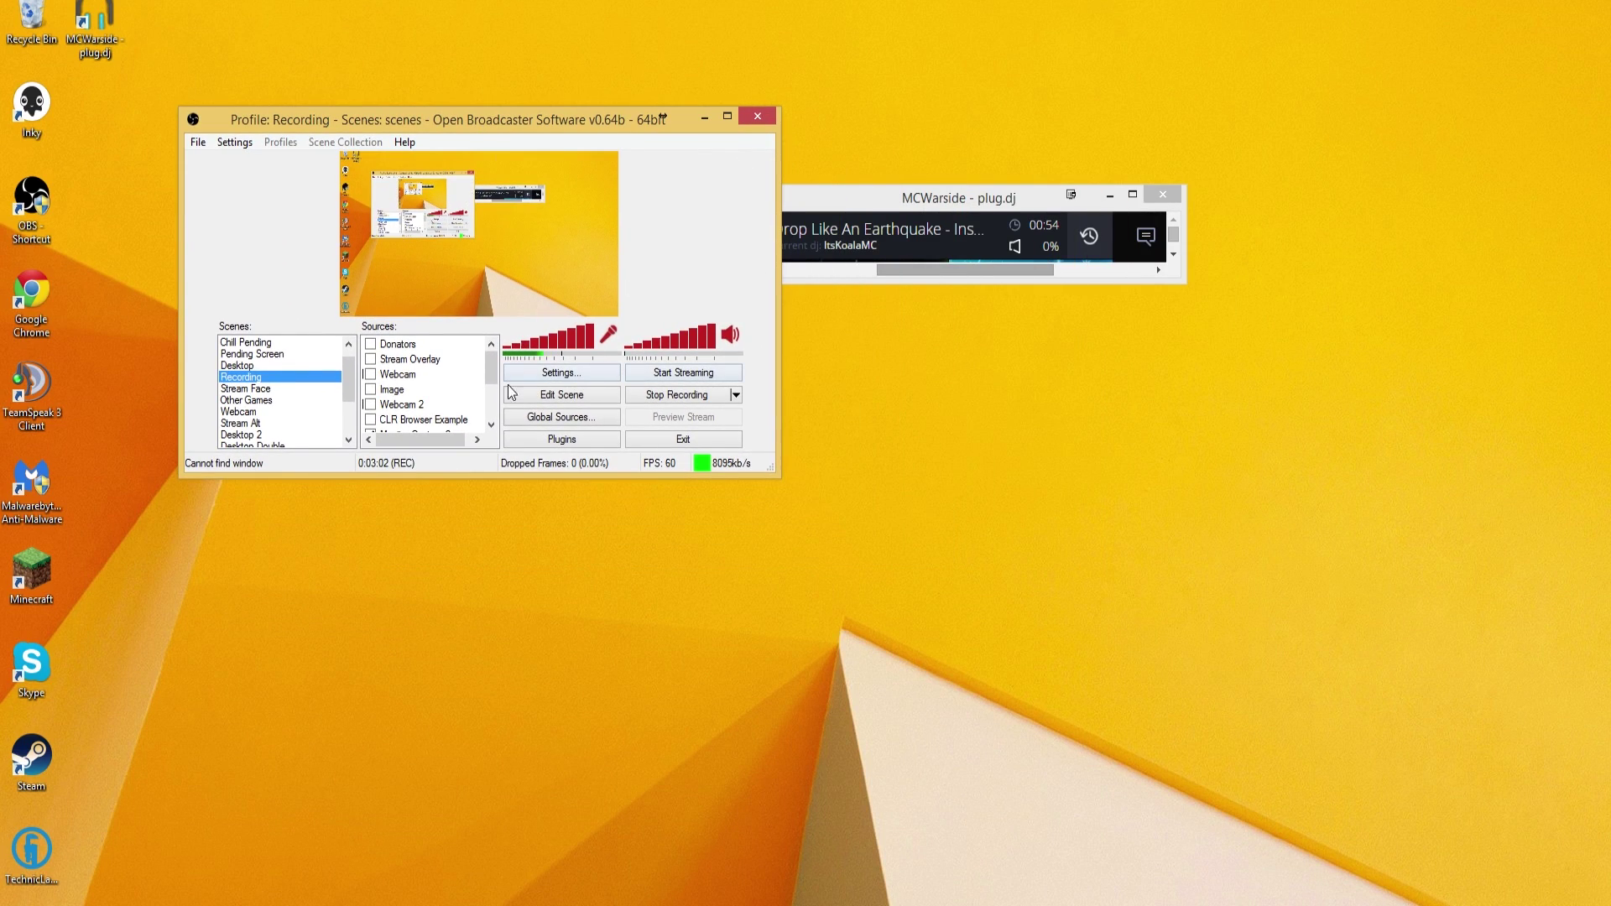
{"action": "right_click", "coordinate": [416, 347]}
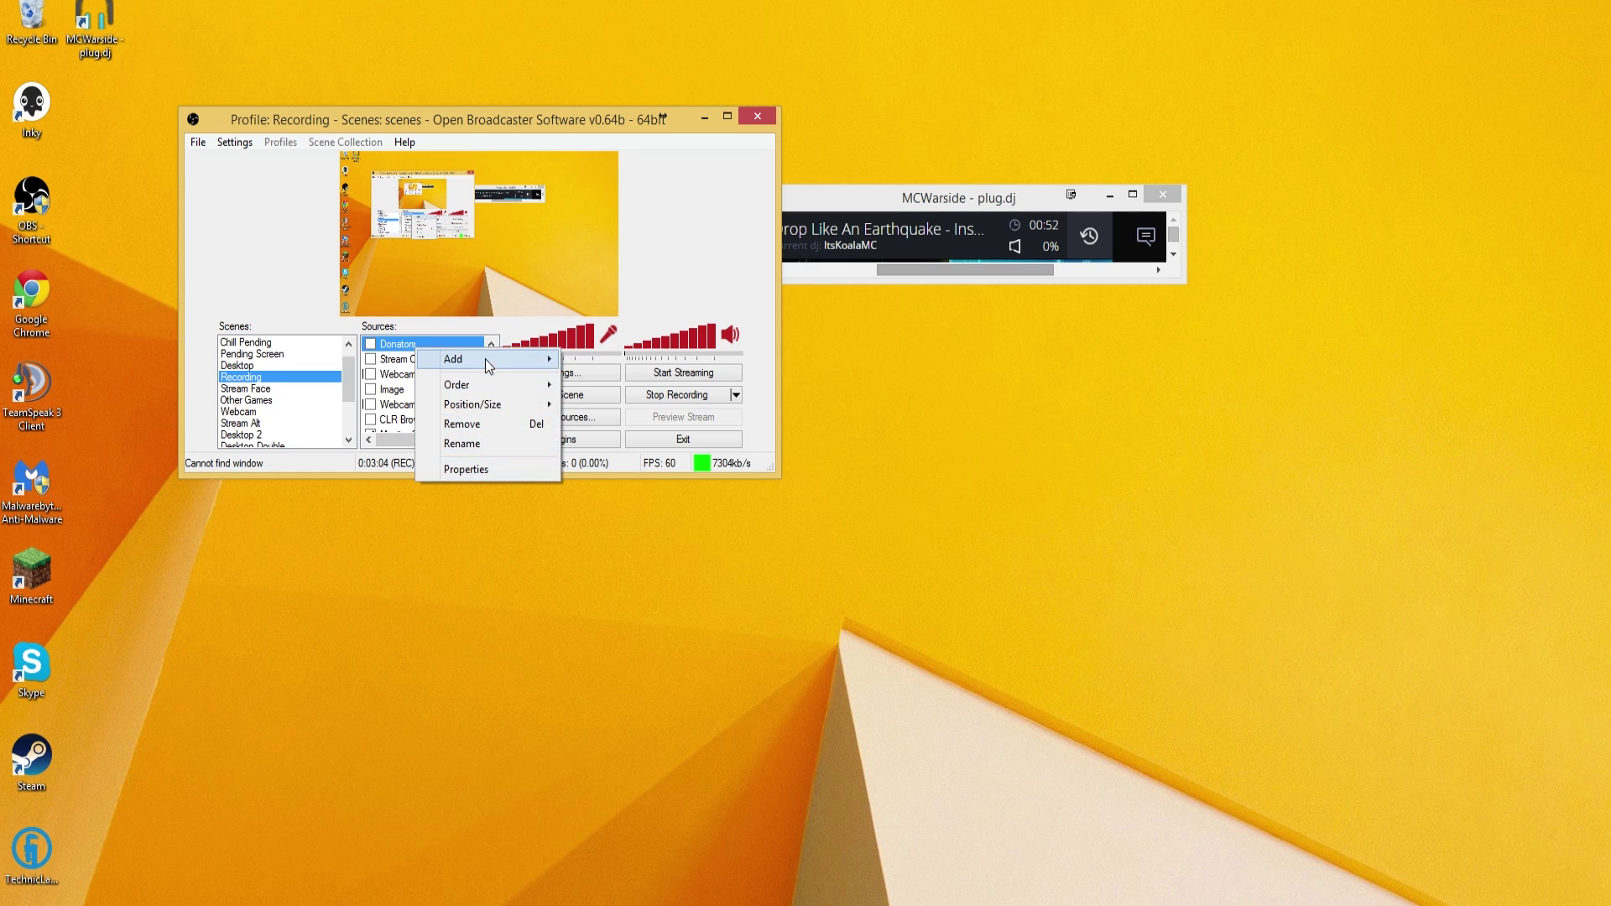
{"action": "mouse_move", "coordinate": [491, 371]}
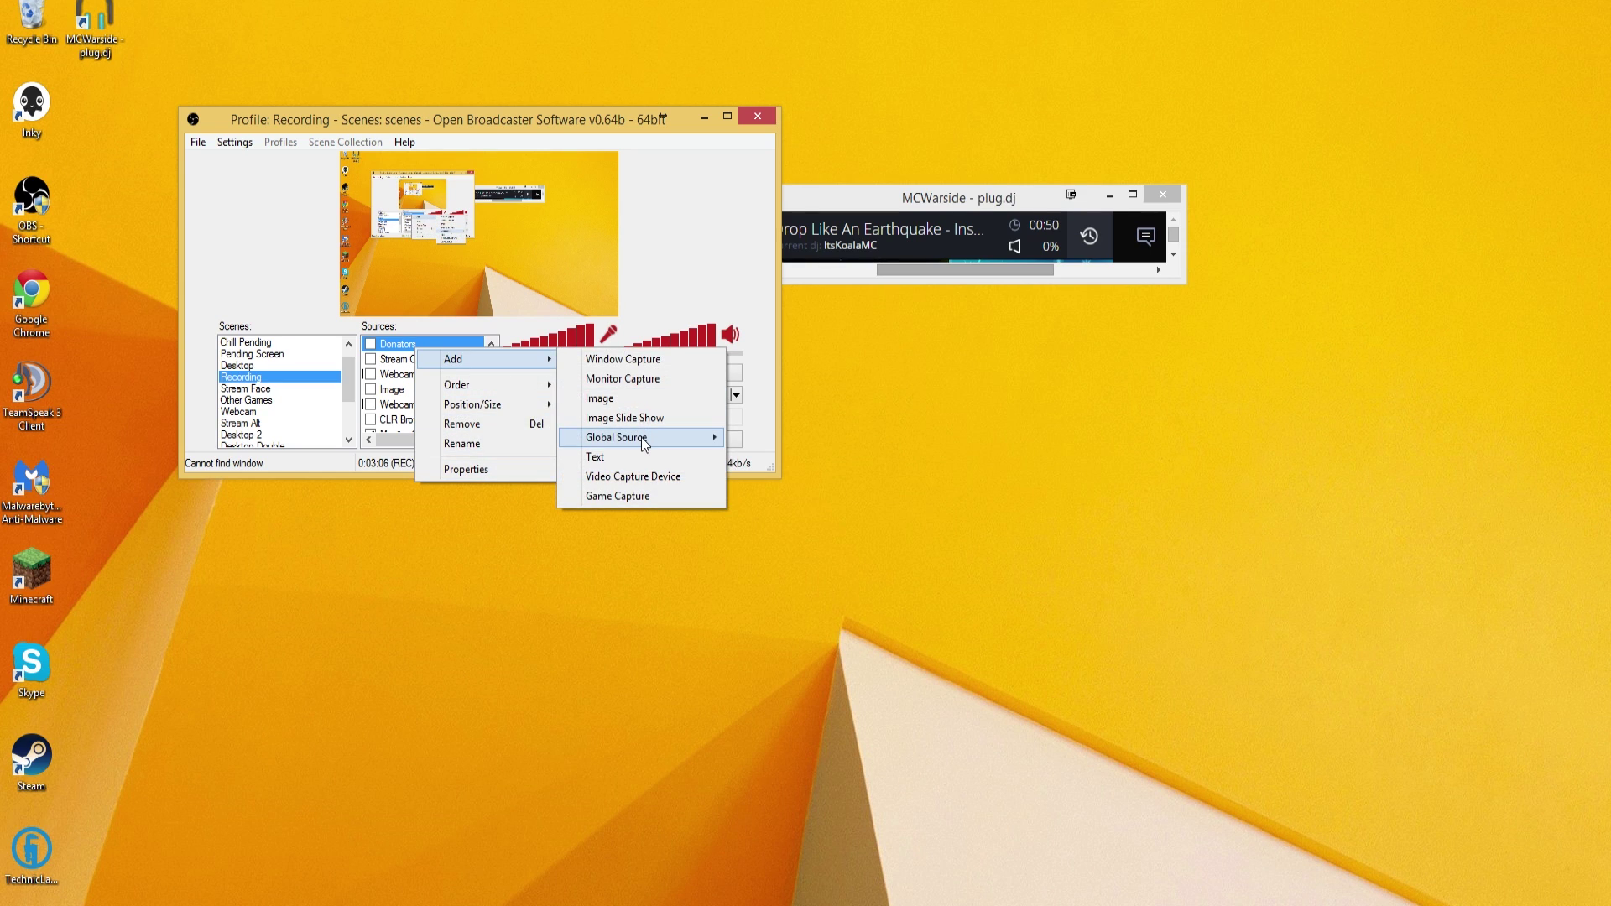
{"action": "mouse_move", "coordinate": [645, 442]}
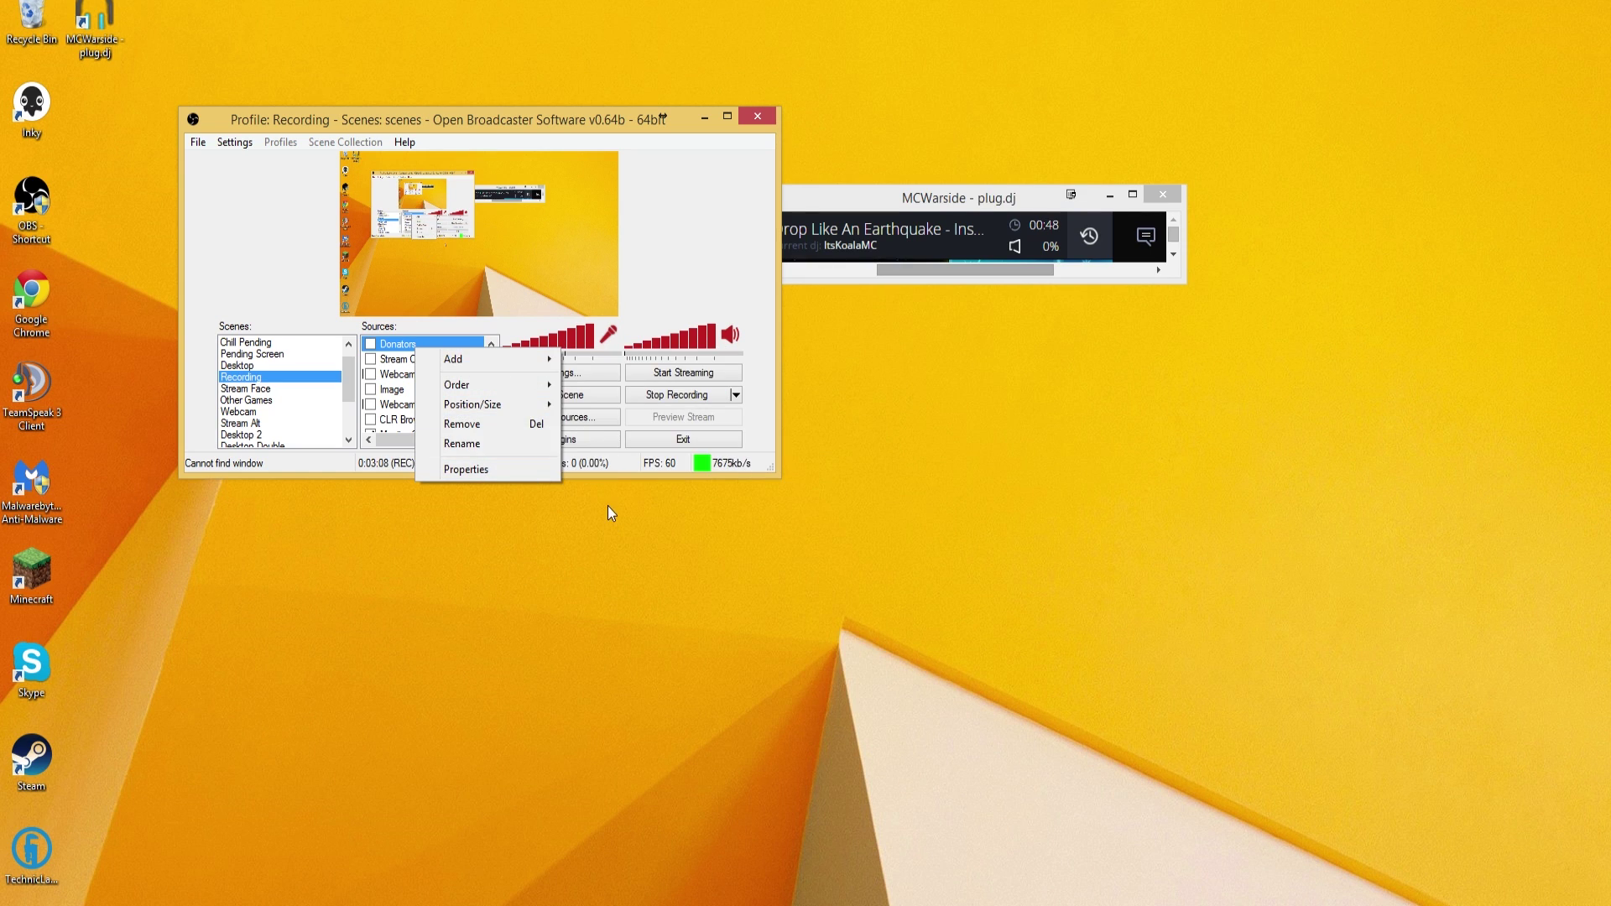
{"action": "left_click", "coordinate": [611, 514]}
{"action": "left_click", "coordinate": [562, 421]}
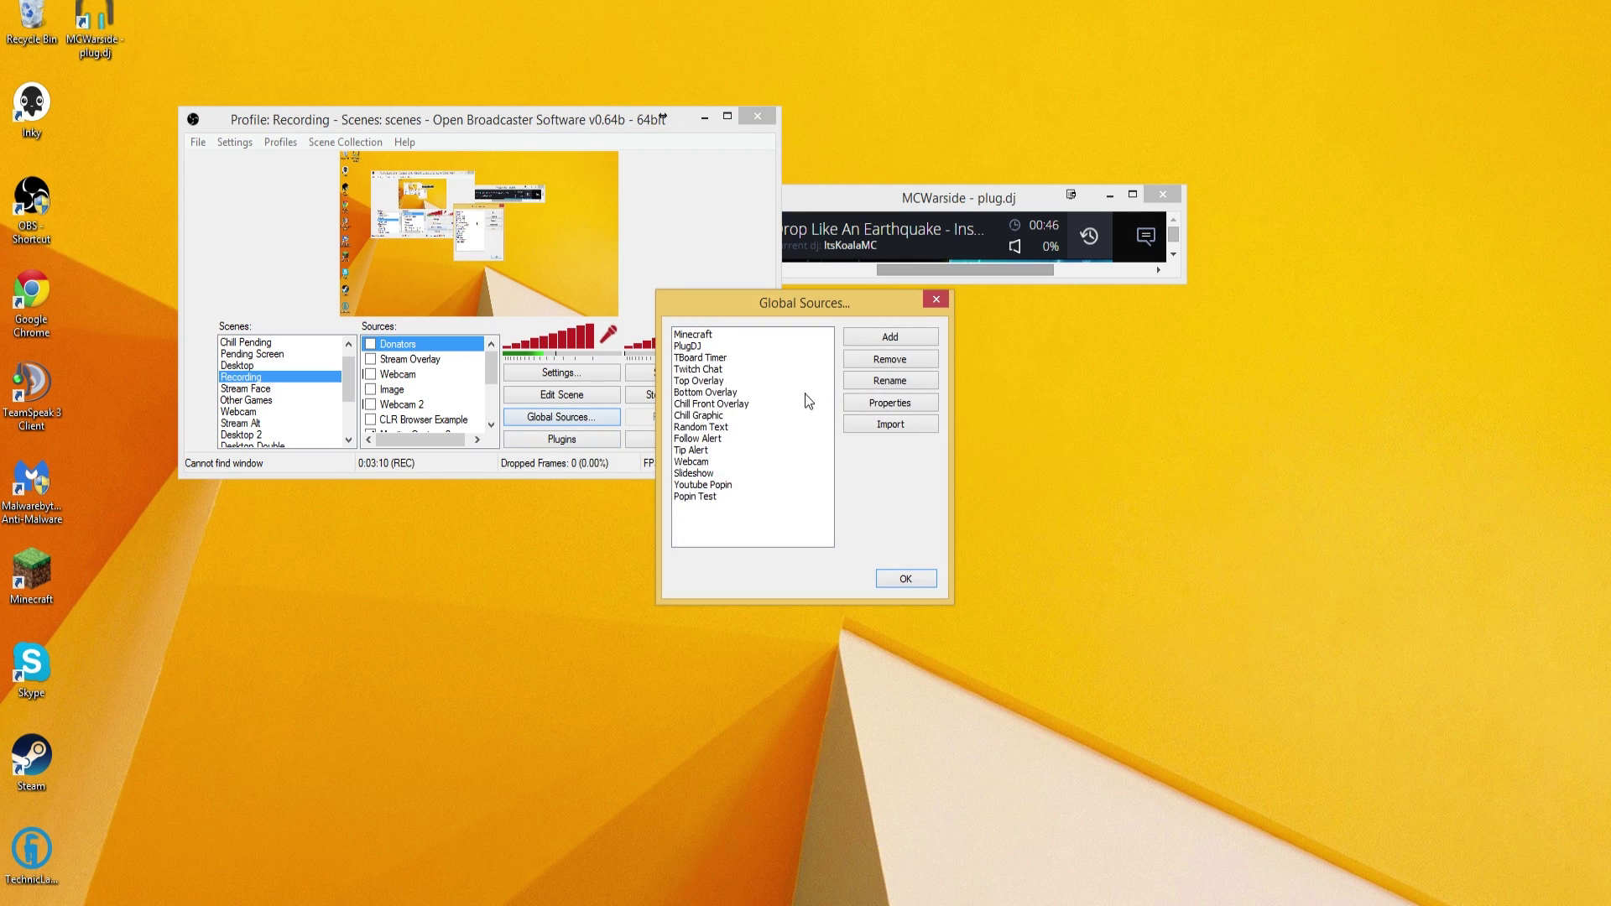
{"action": "left_click", "coordinate": [935, 295]}
{"action": "right_click", "coordinate": [410, 345]}
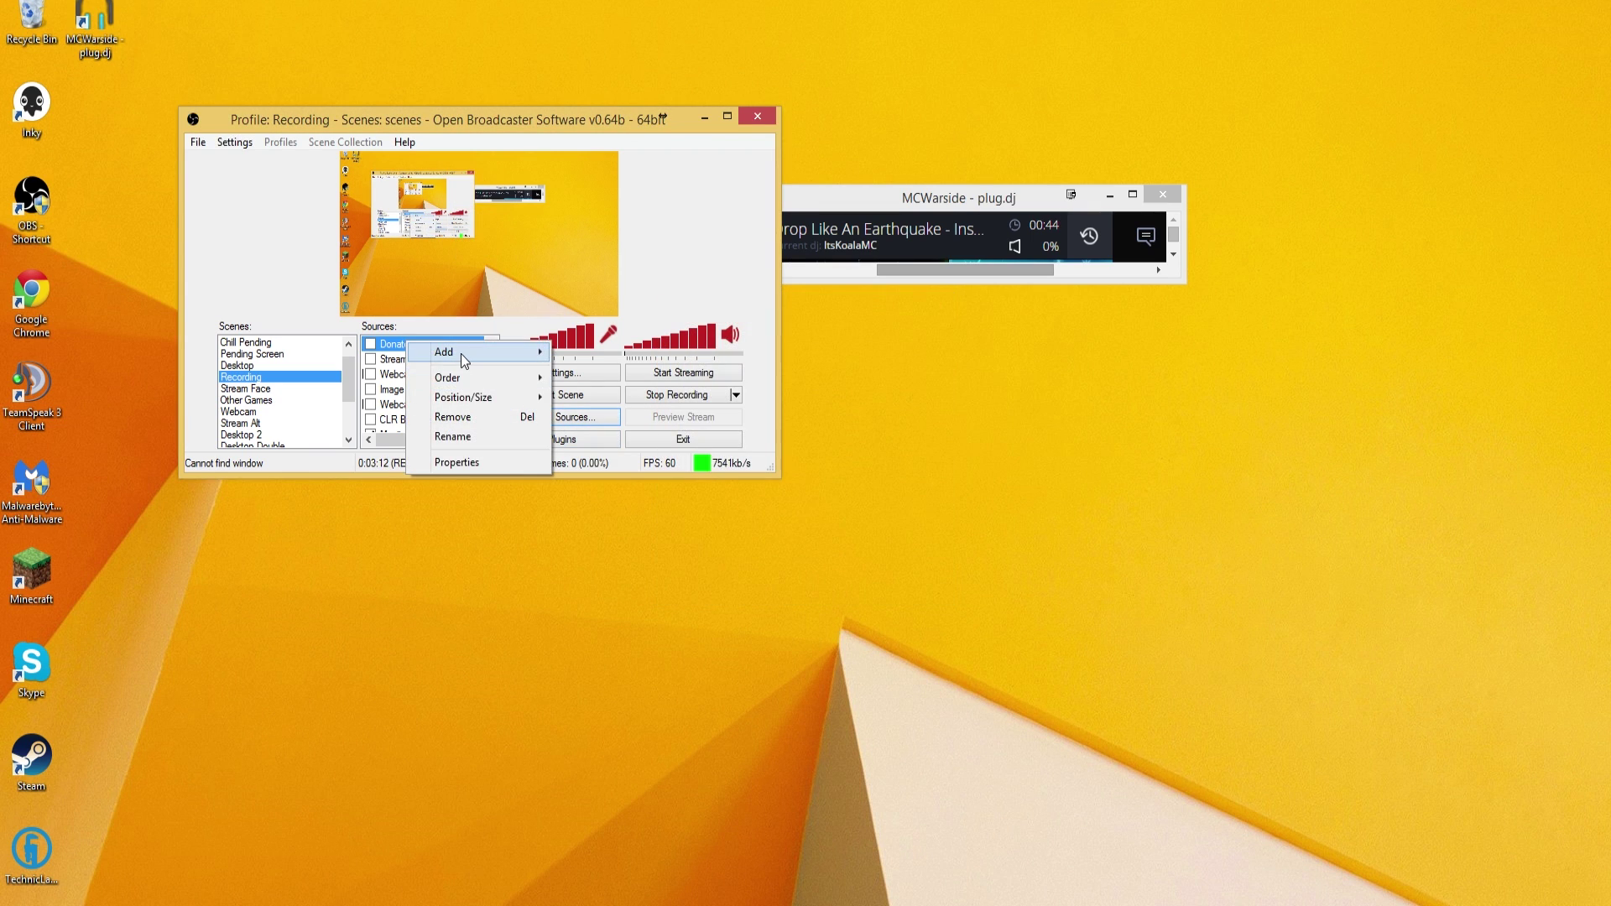
{"action": "mouse_move", "coordinate": [460, 355]}
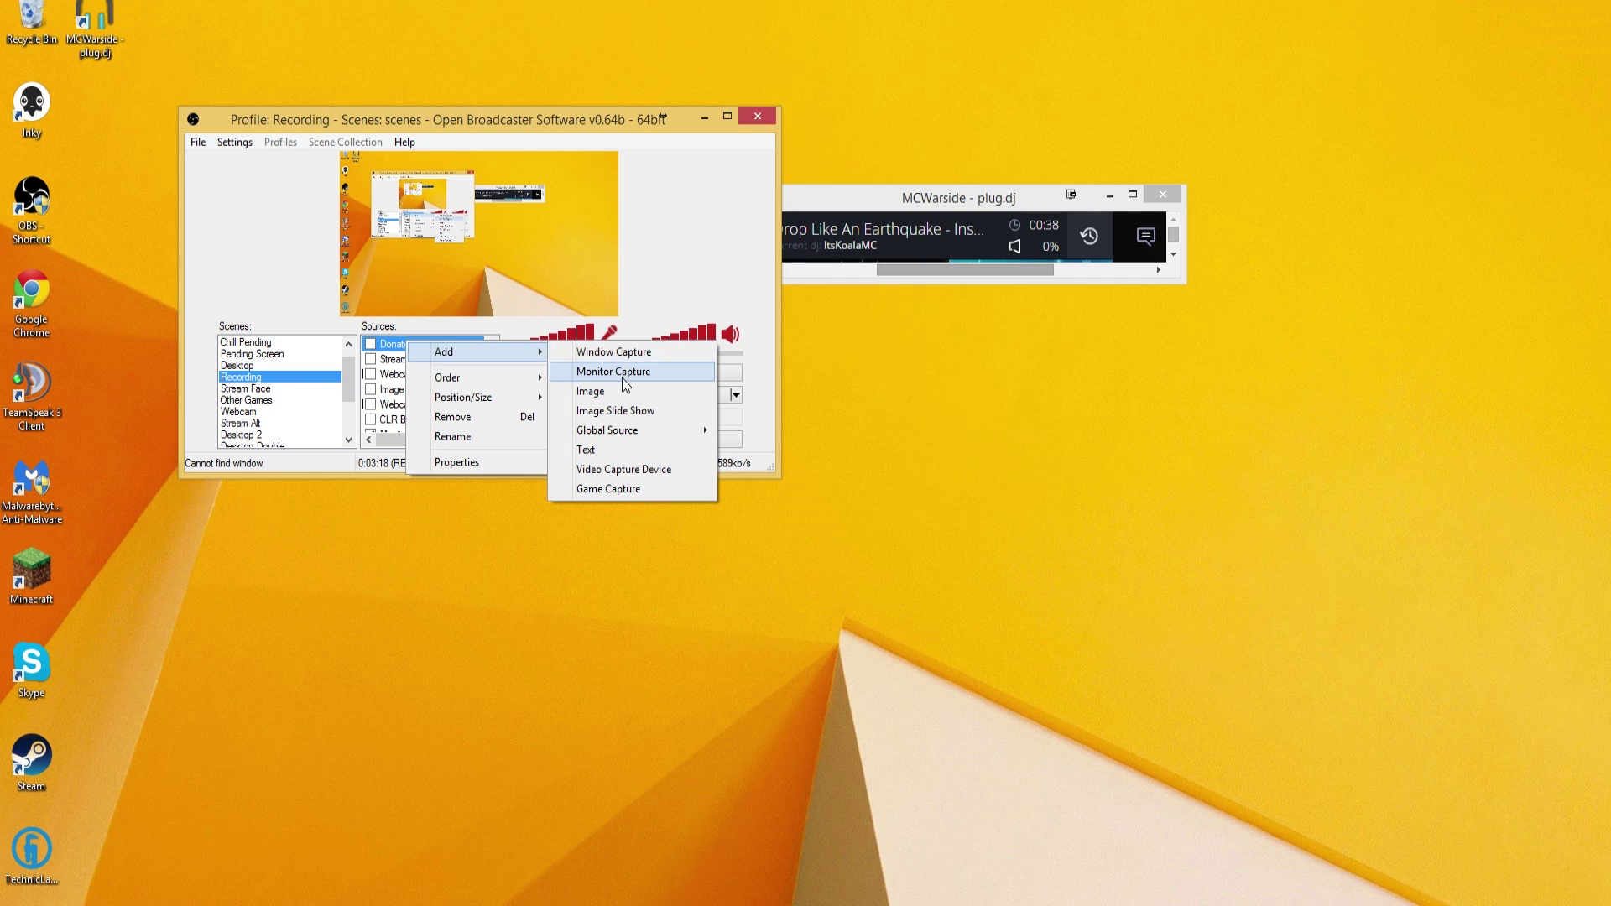
- Add a Window Capture source named 'PlugDJ Test'
{"action": "left_click", "coordinate": [608, 352]}
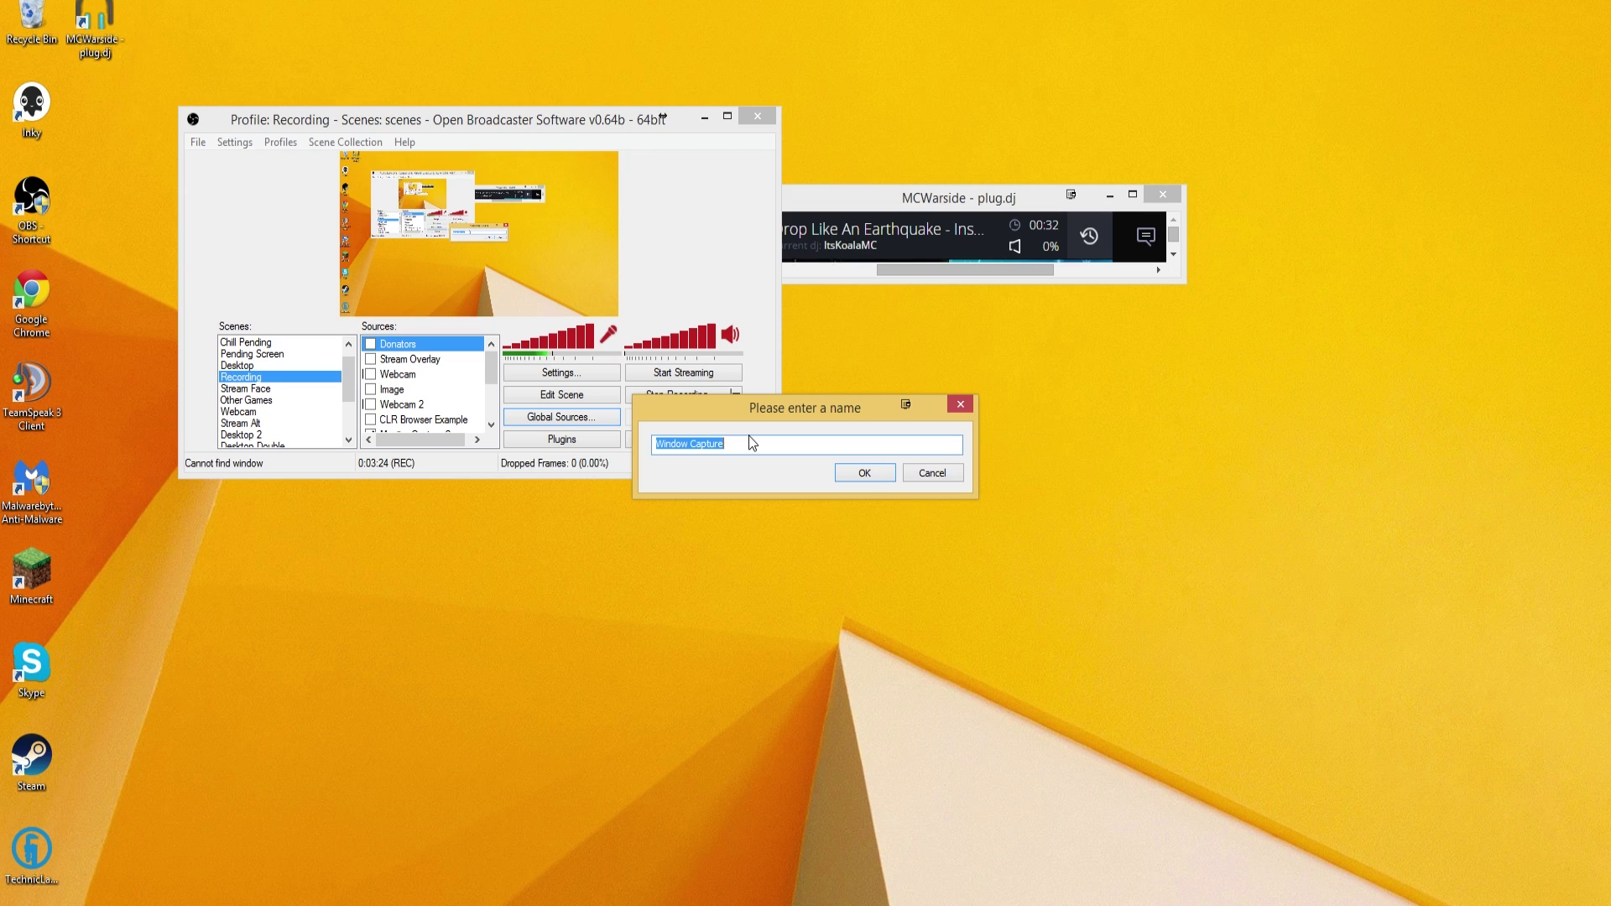
{"action": "type", "text": "Plug"}
{"action": "type", "text": "DJ Test"}
{"action": "key", "text": "Return"}
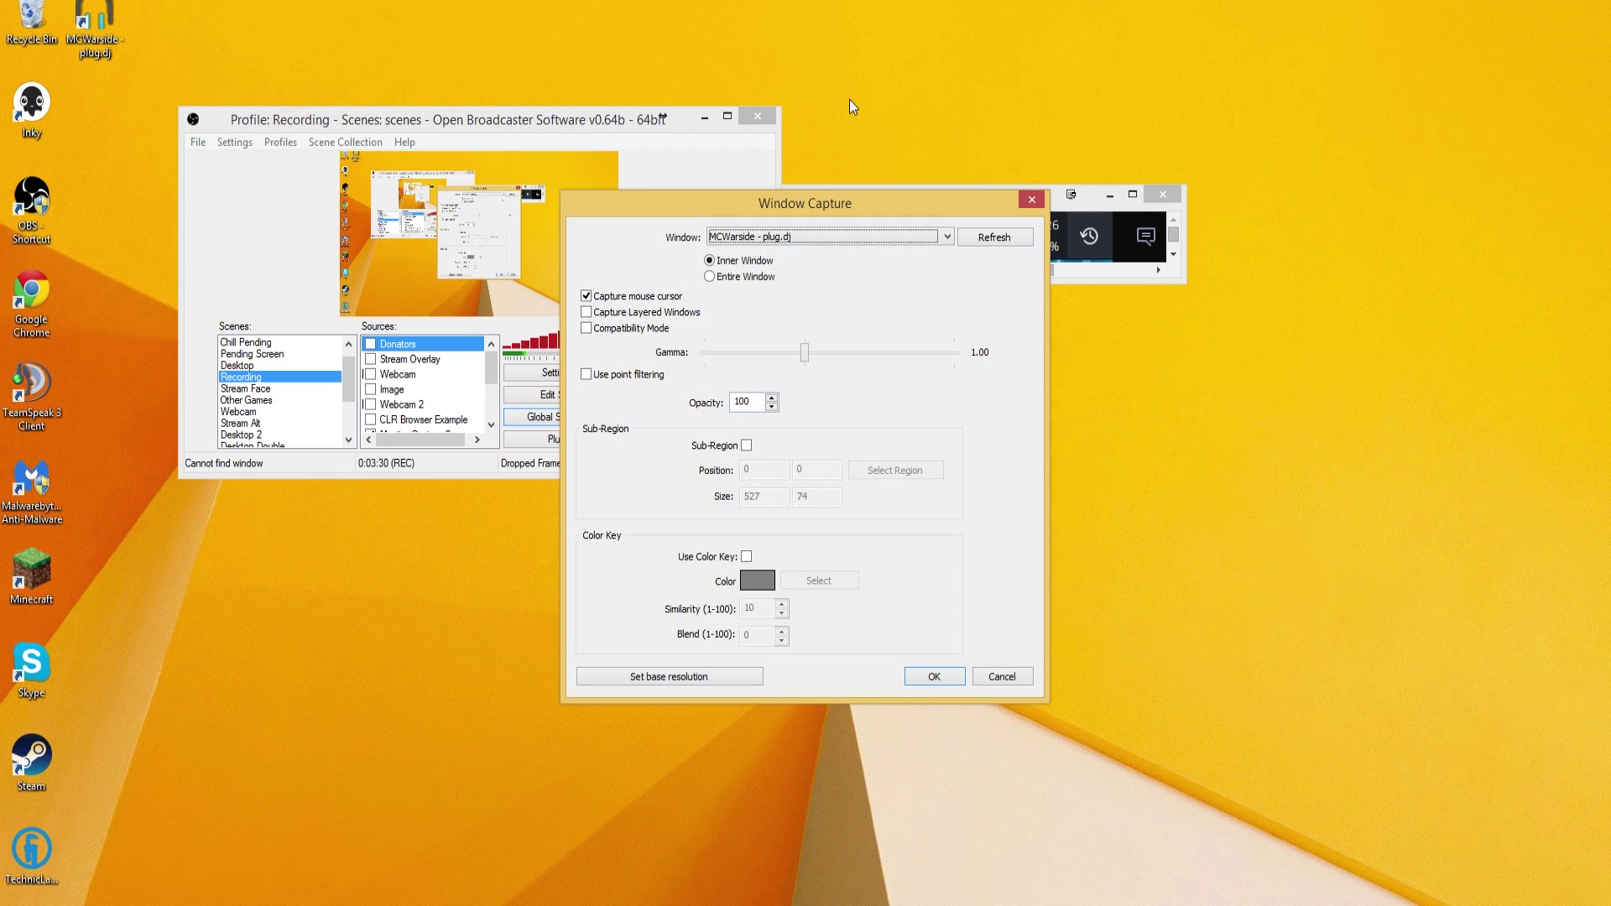
- Target the MCWarside - plug.dj window and enable Sub-Region at 527 × 74
{"action": "left_click_drag", "start_coordinate": [755, 200], "coordinate": [445, 116]}
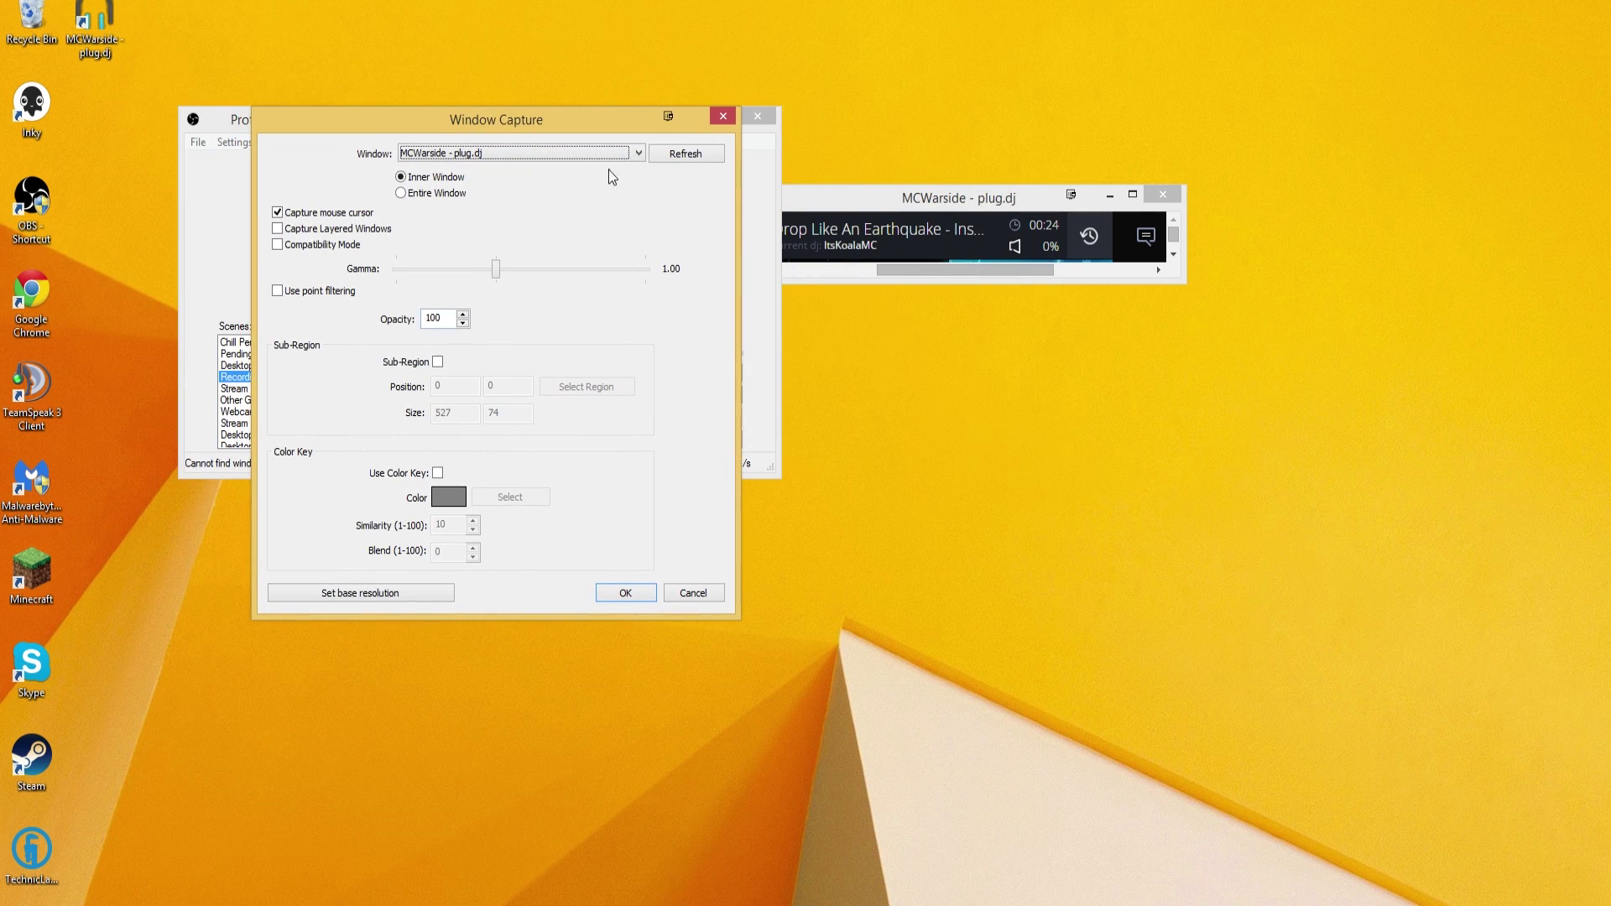
{"action": "left_click", "coordinate": [680, 157]}
{"action": "left_click_drag", "start_coordinate": [952, 203], "coordinate": [1117, 208]}
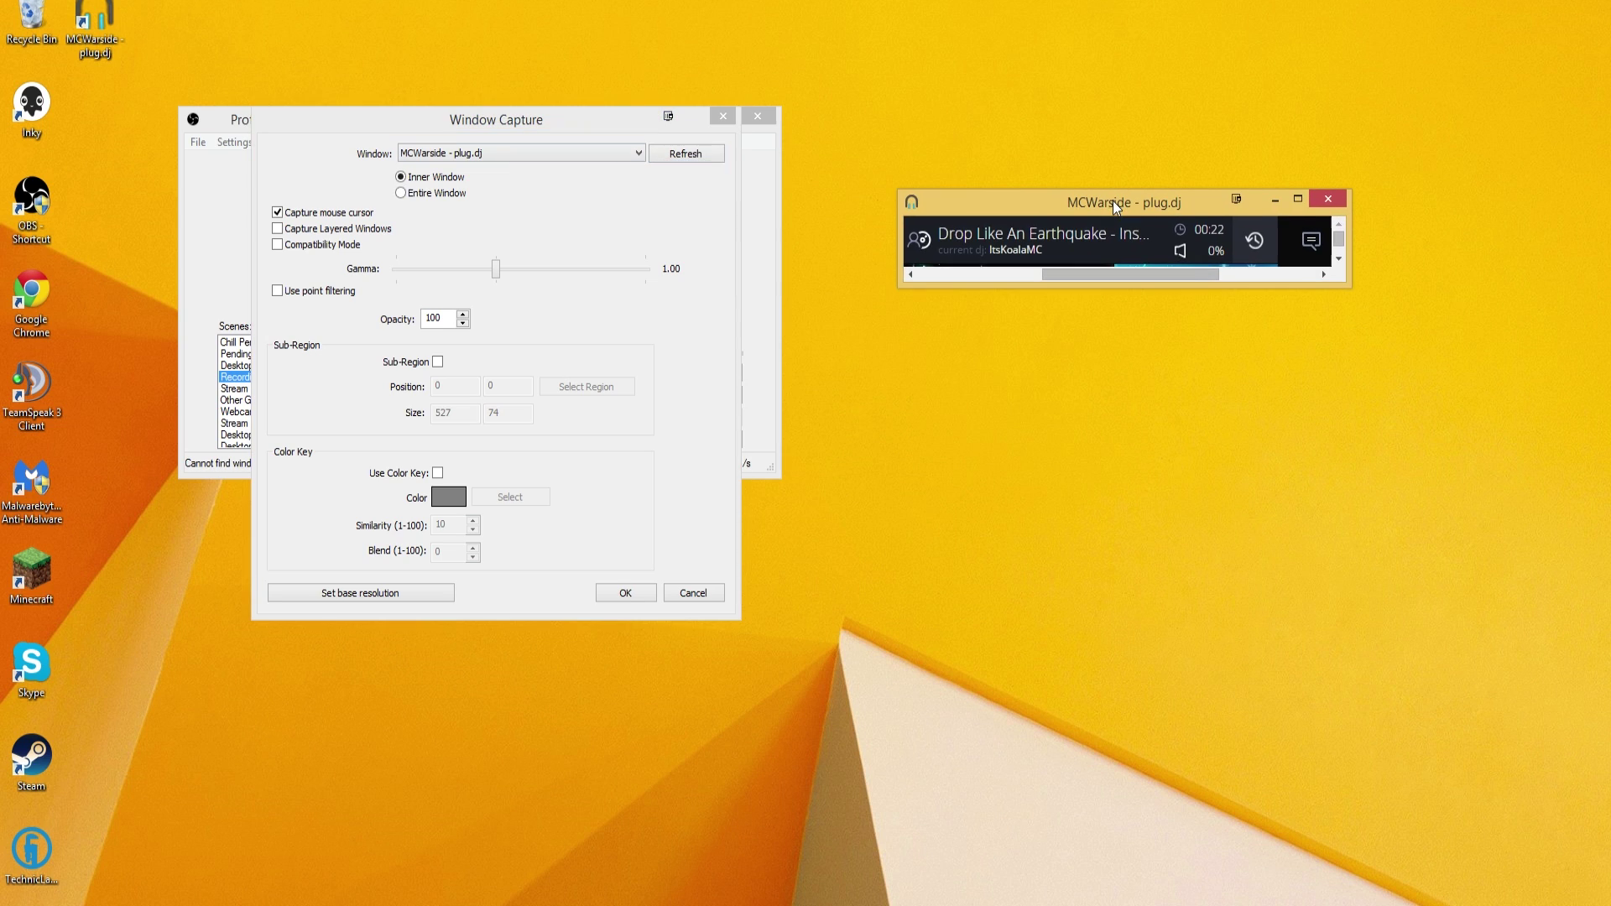
{"action": "left_click", "coordinate": [454, 155]}
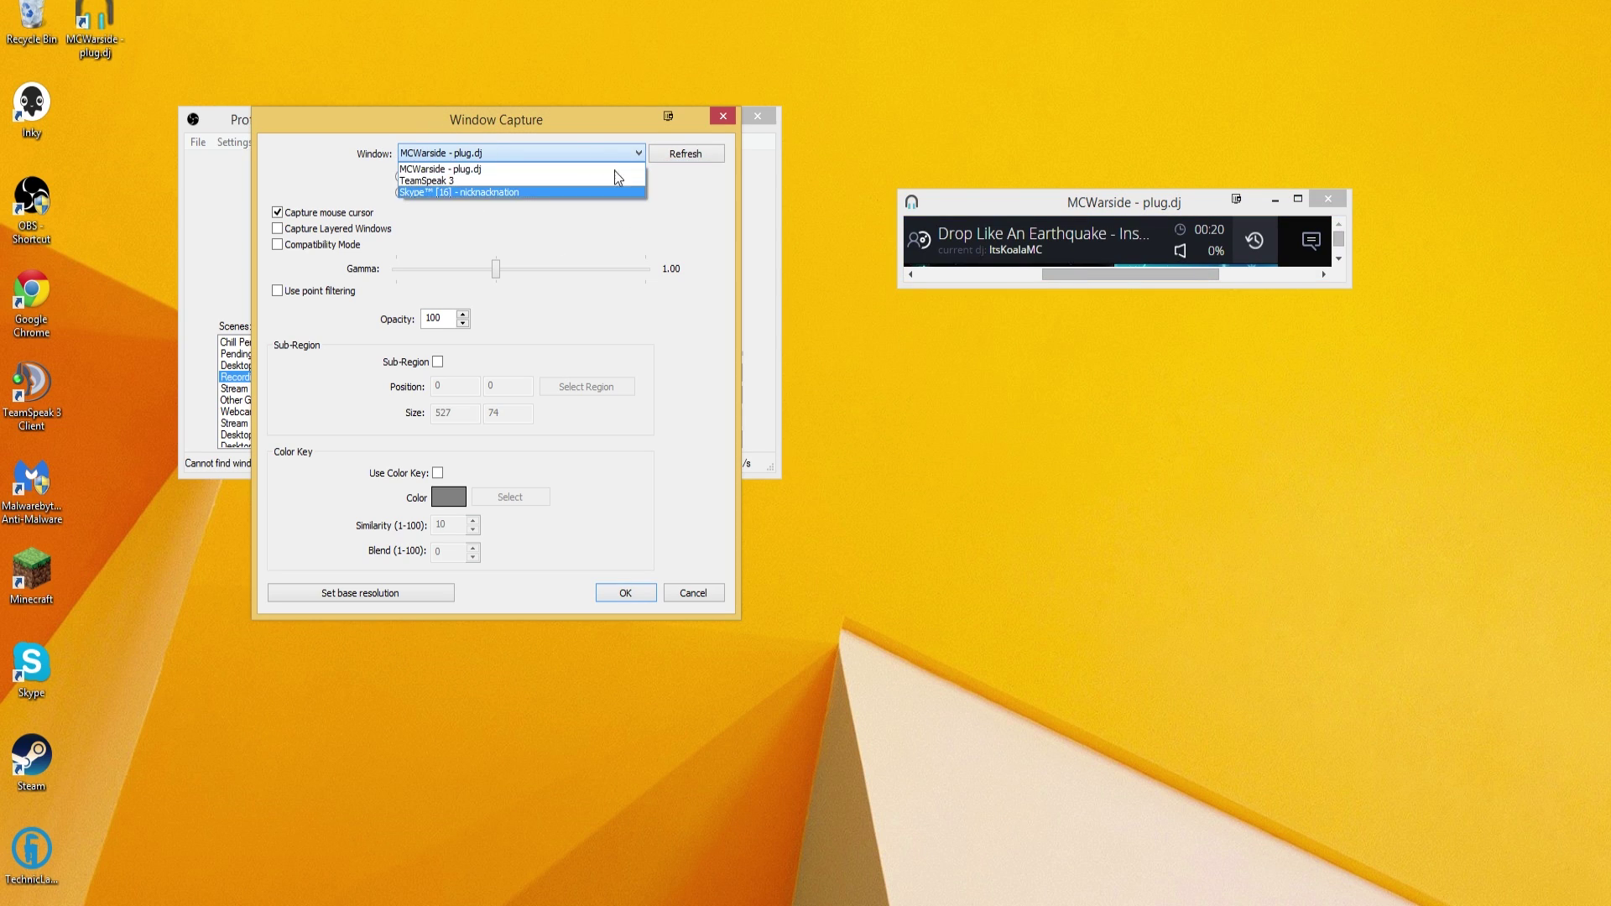
{"action": "left_click", "coordinate": [486, 155]}
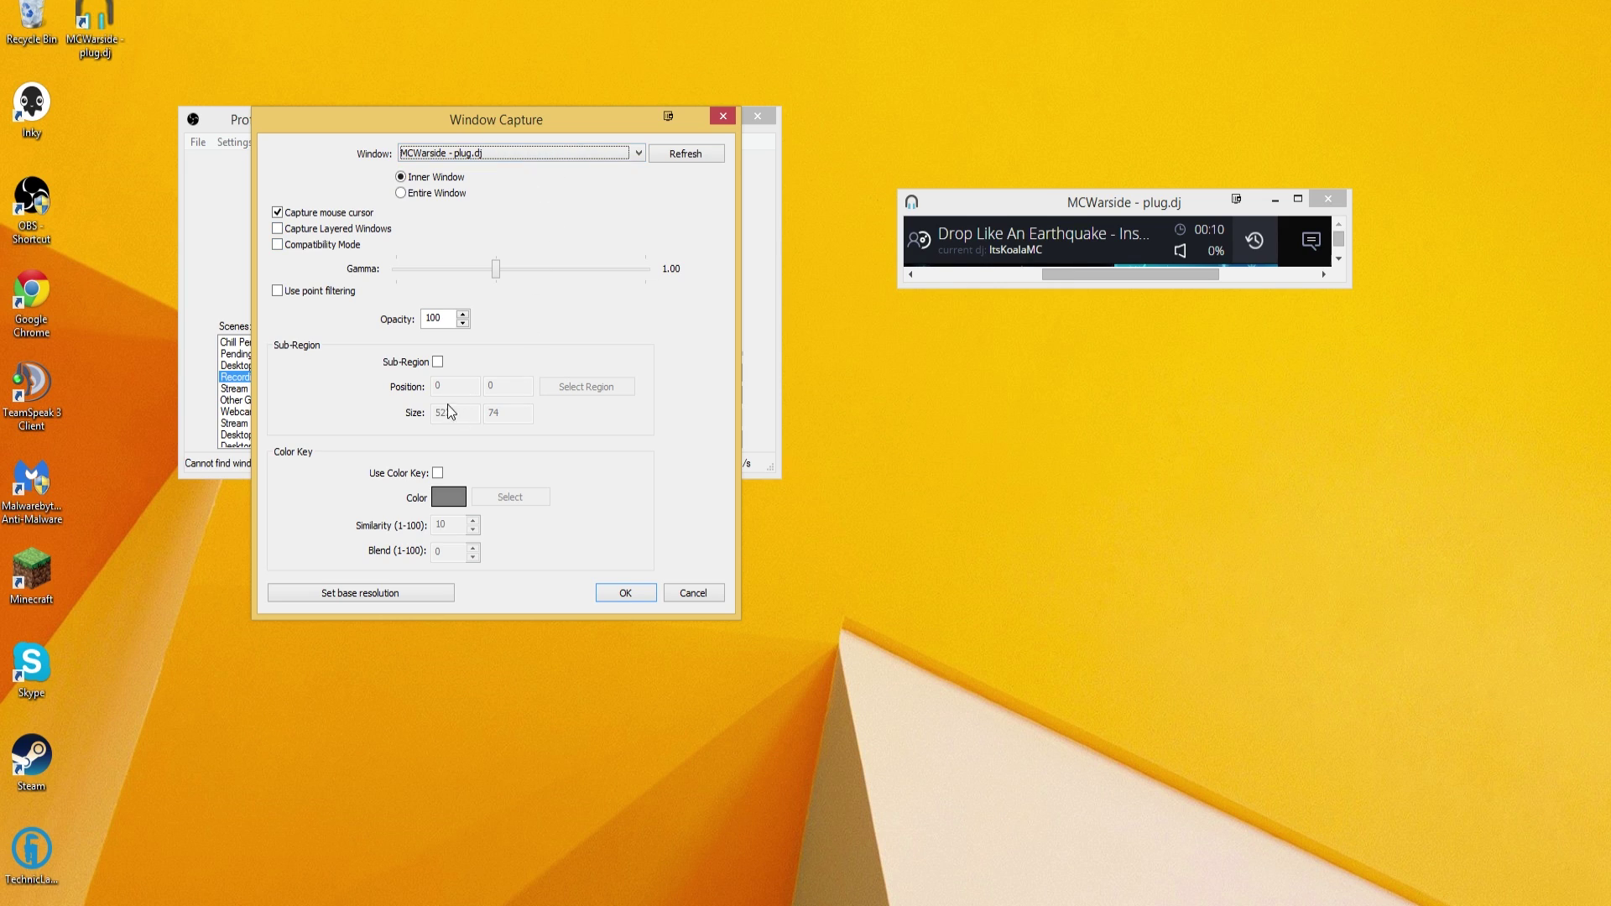
{"action": "left_click", "coordinate": [438, 362]}
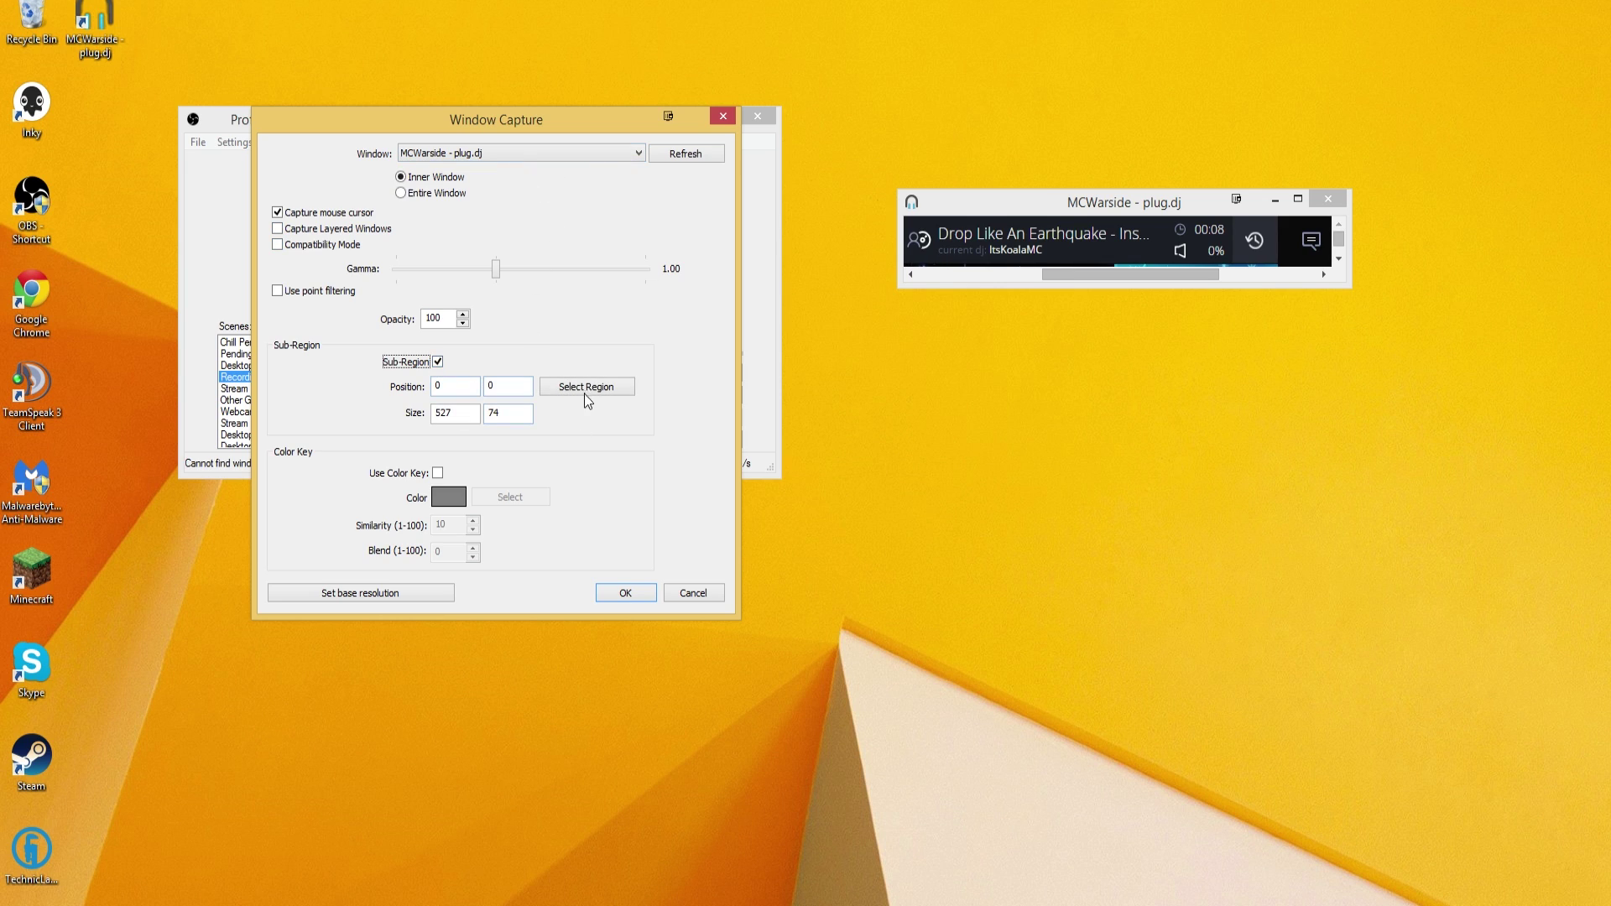
- Frame the capture region around the track and DJ text: position 36, 0, size 363 × 50
{"action": "left_click", "coordinate": [584, 387]}
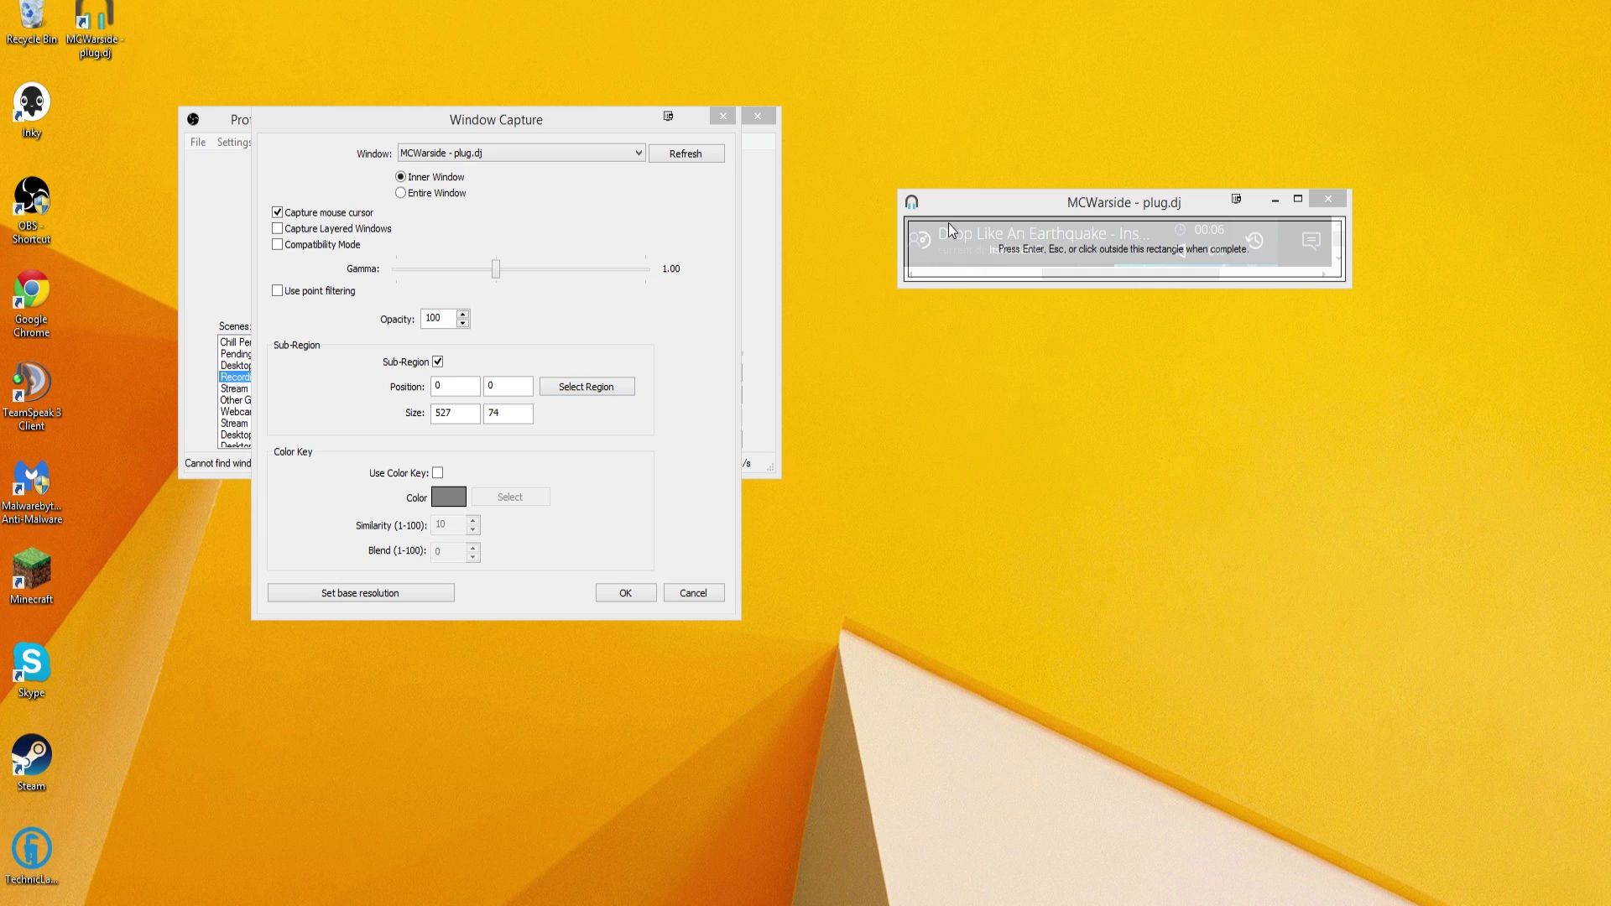
{"action": "left_click_drag", "start_coordinate": [952, 216], "coordinate": [952, 215]}
{"action": "left_click_drag", "start_coordinate": [969, 277], "coordinate": [968, 257]}
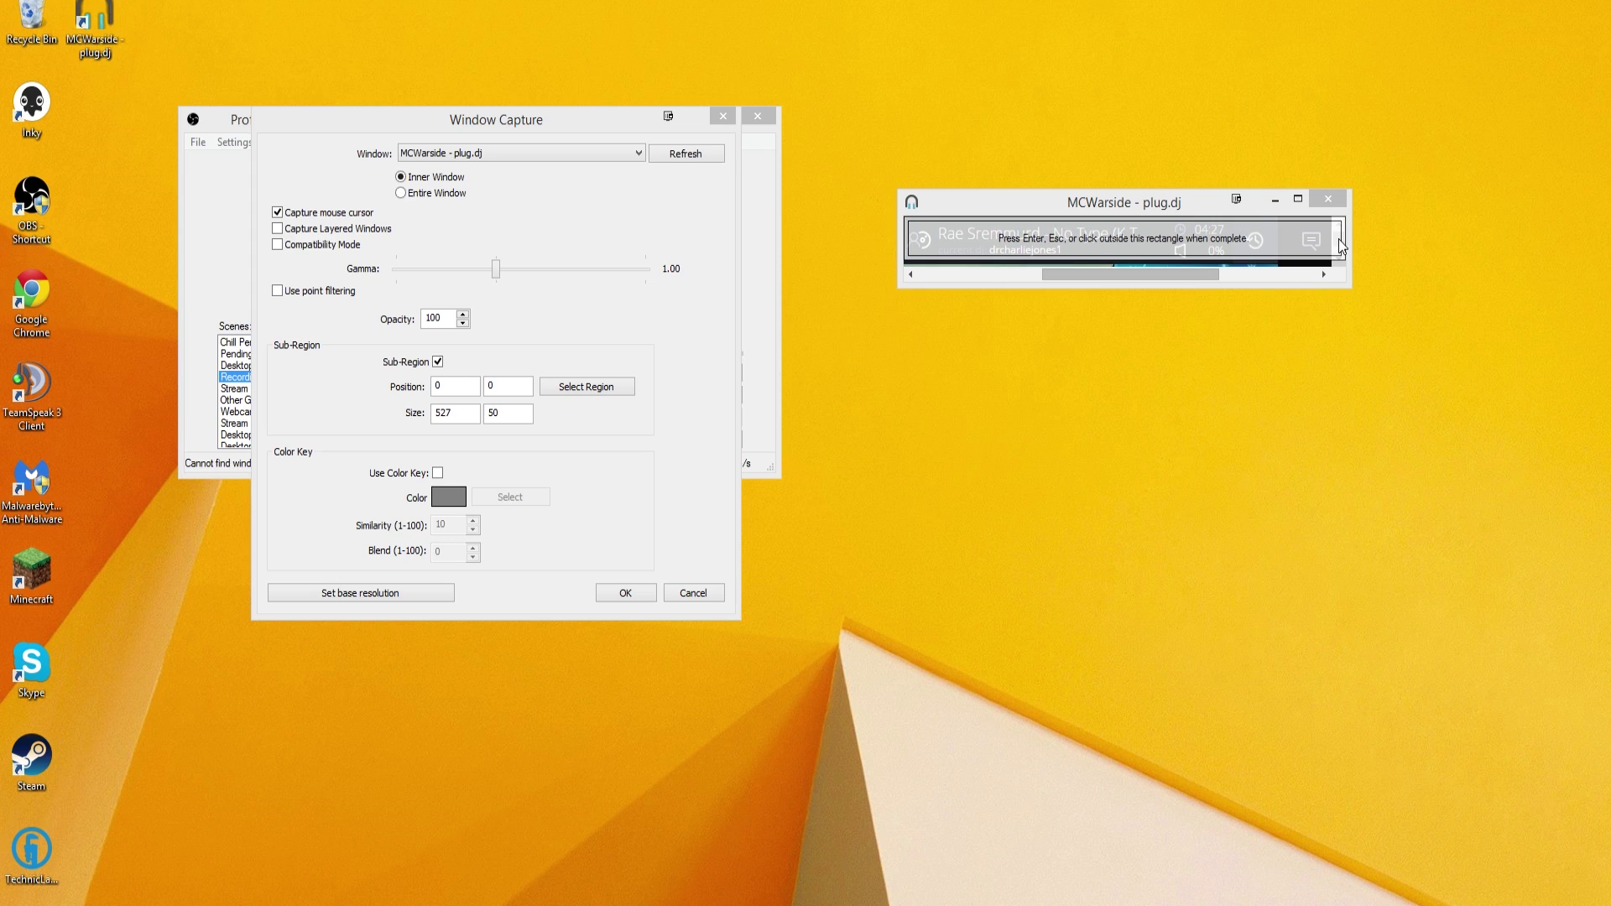
{"action": "left_click_drag", "start_coordinate": [1344, 238], "coordinate": [1236, 240]}
{"action": "left_click_drag", "start_coordinate": [908, 241], "coordinate": [939, 248]}
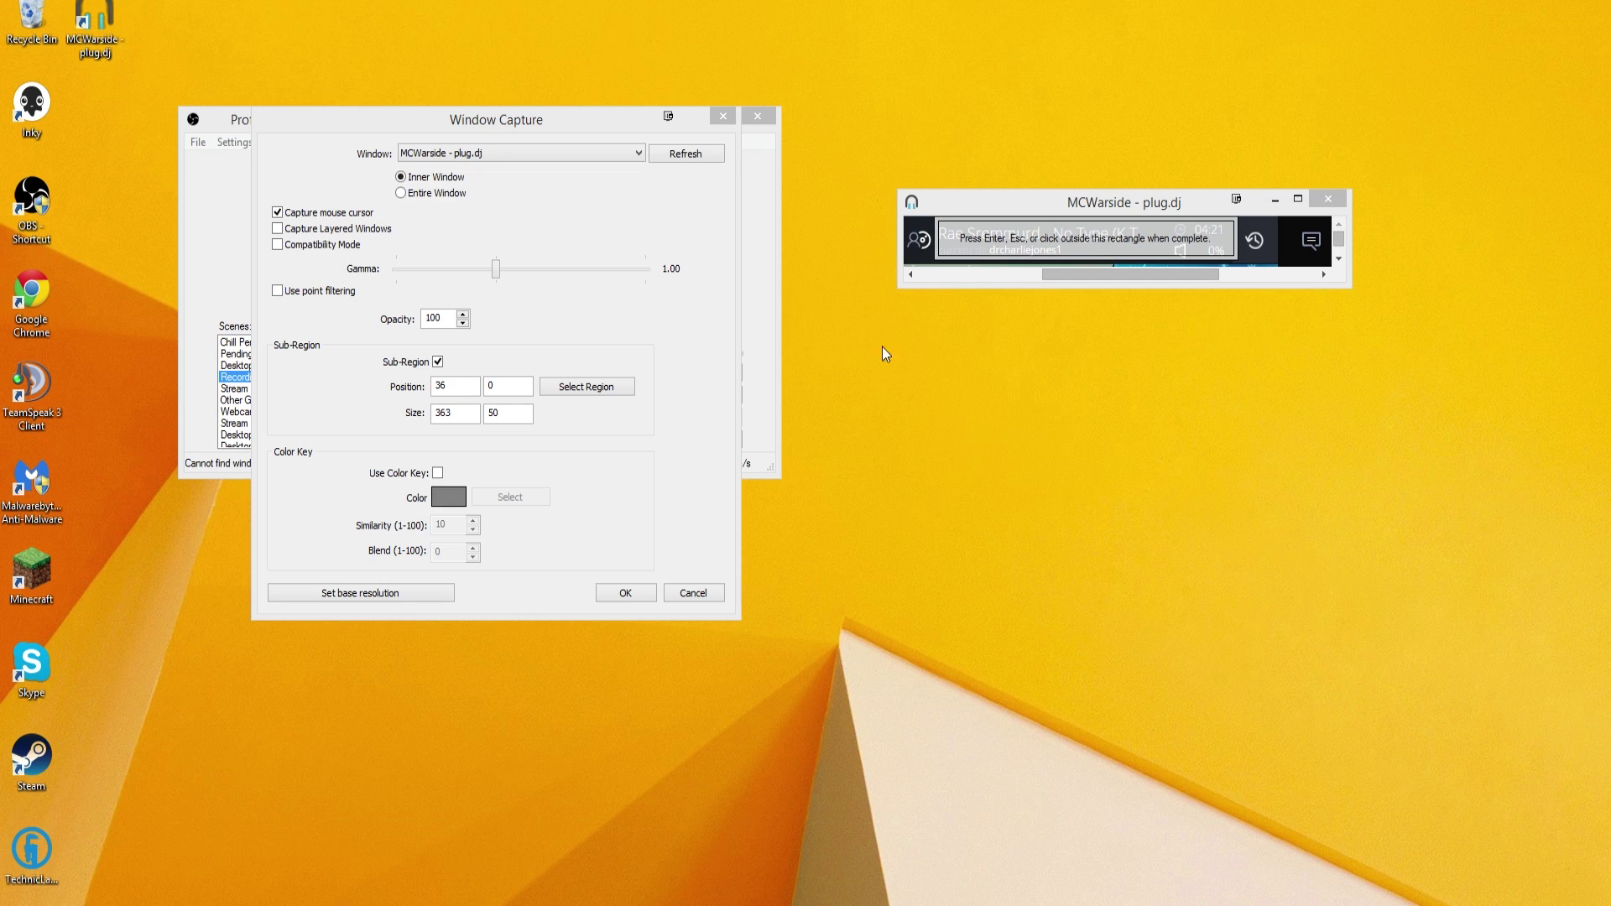
{"action": "left_click", "coordinate": [616, 589]}
- Save the capture settings and move the plug.dj bar to the bottom of the preview
{"action": "left_click", "coordinate": [619, 593]}
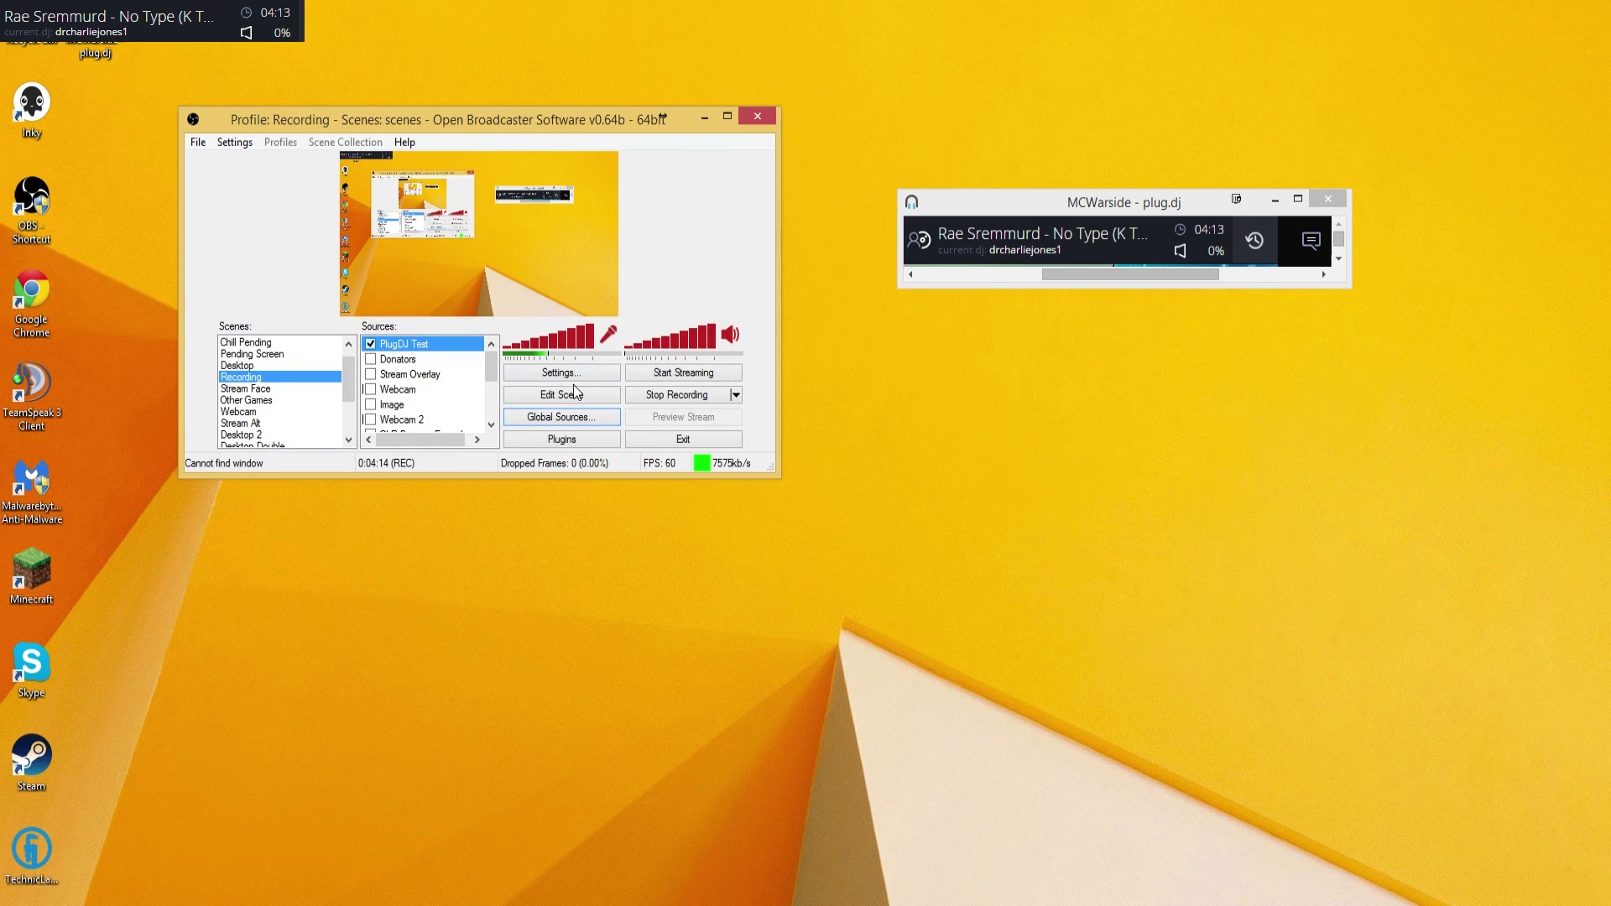
{"action": "left_click", "coordinate": [550, 402]}
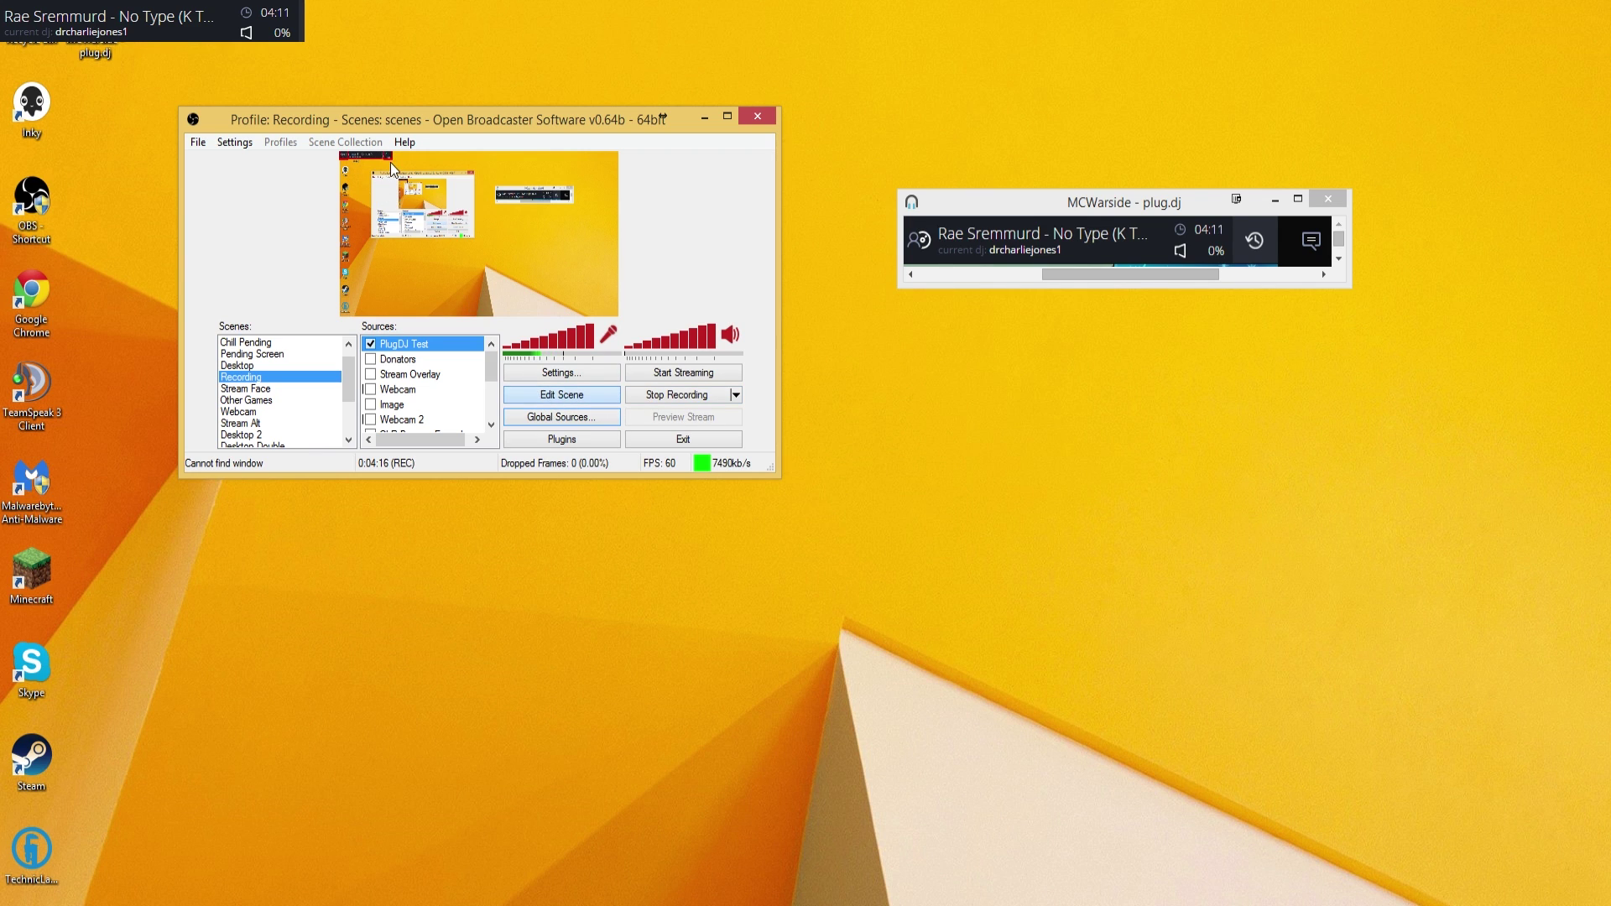
{"action": "left_click_drag", "start_coordinate": [386, 158], "coordinate": [468, 169]}
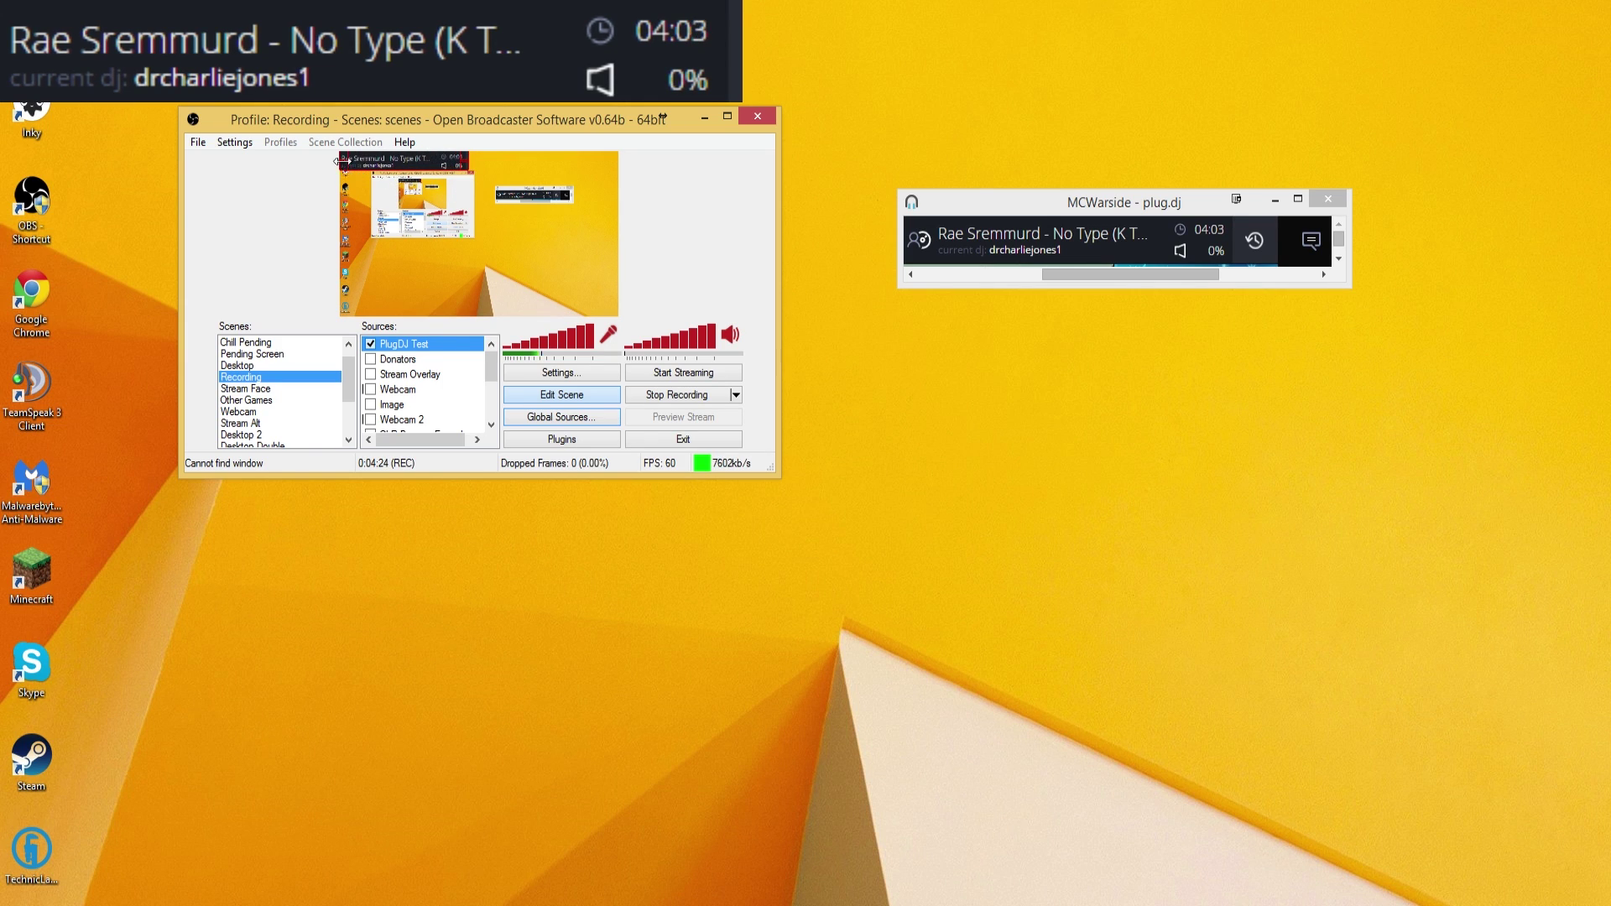
{"action": "left_click_drag", "start_coordinate": [403, 168], "coordinate": [407, 309]}
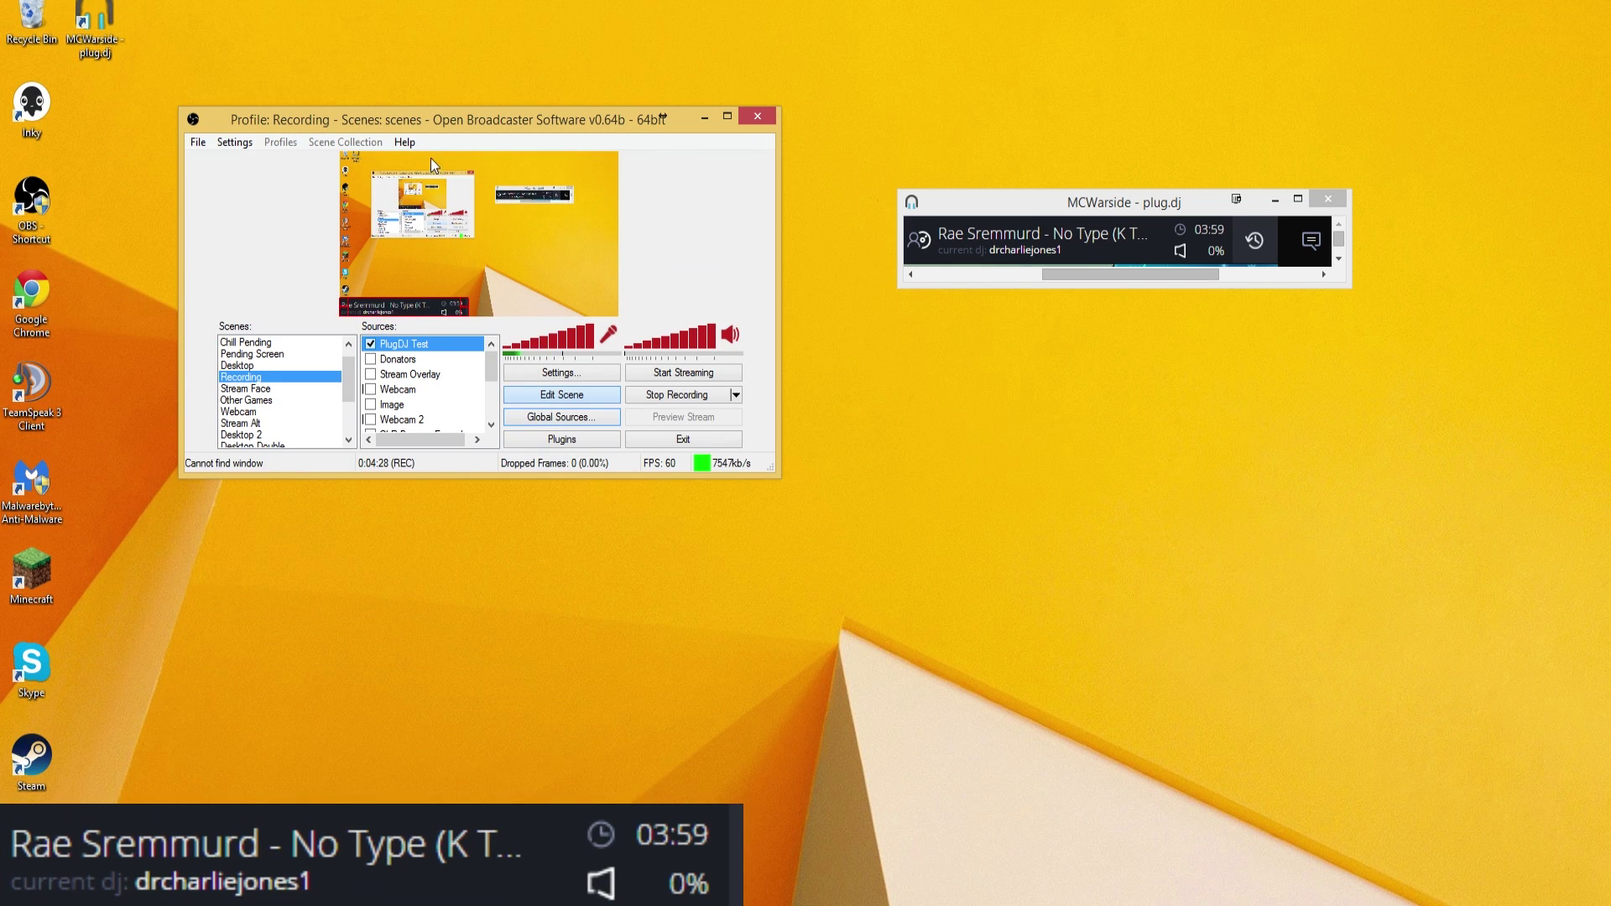
- Enlarge the OBS window and scale the plug.dj bar down in the bottom-left corner
{"action": "left_click_drag", "start_coordinate": [460, 120], "coordinate": [465, 35]}
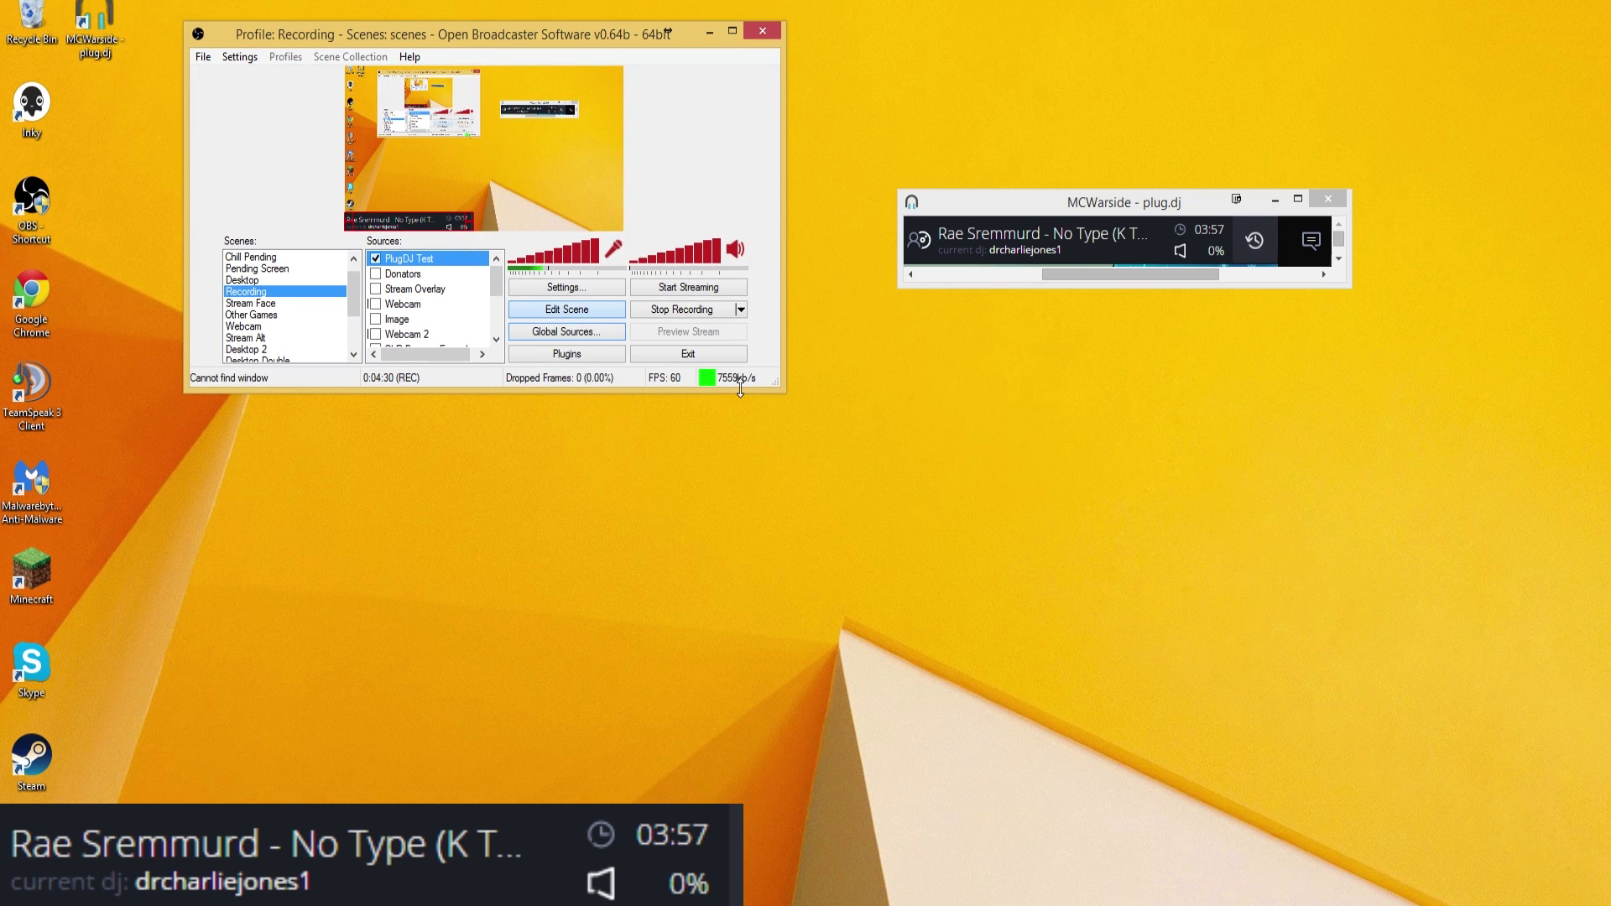
{"action": "left_click_drag", "start_coordinate": [778, 385], "coordinate": [1014, 601]}
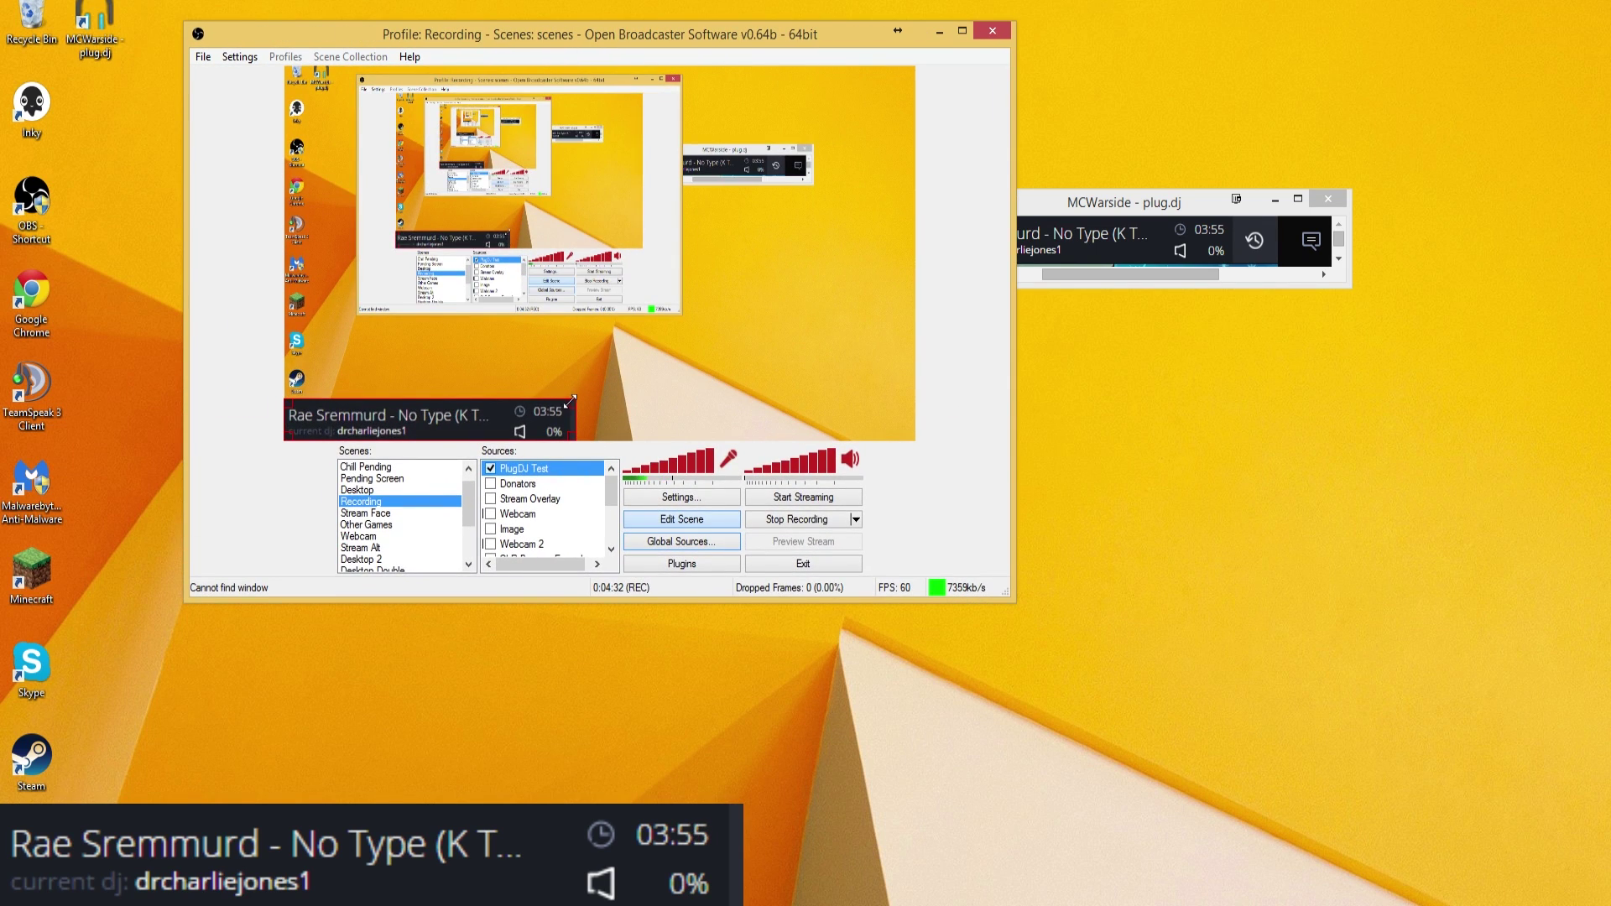
{"action": "left_click_drag", "start_coordinate": [575, 398], "coordinate": [409, 425]}
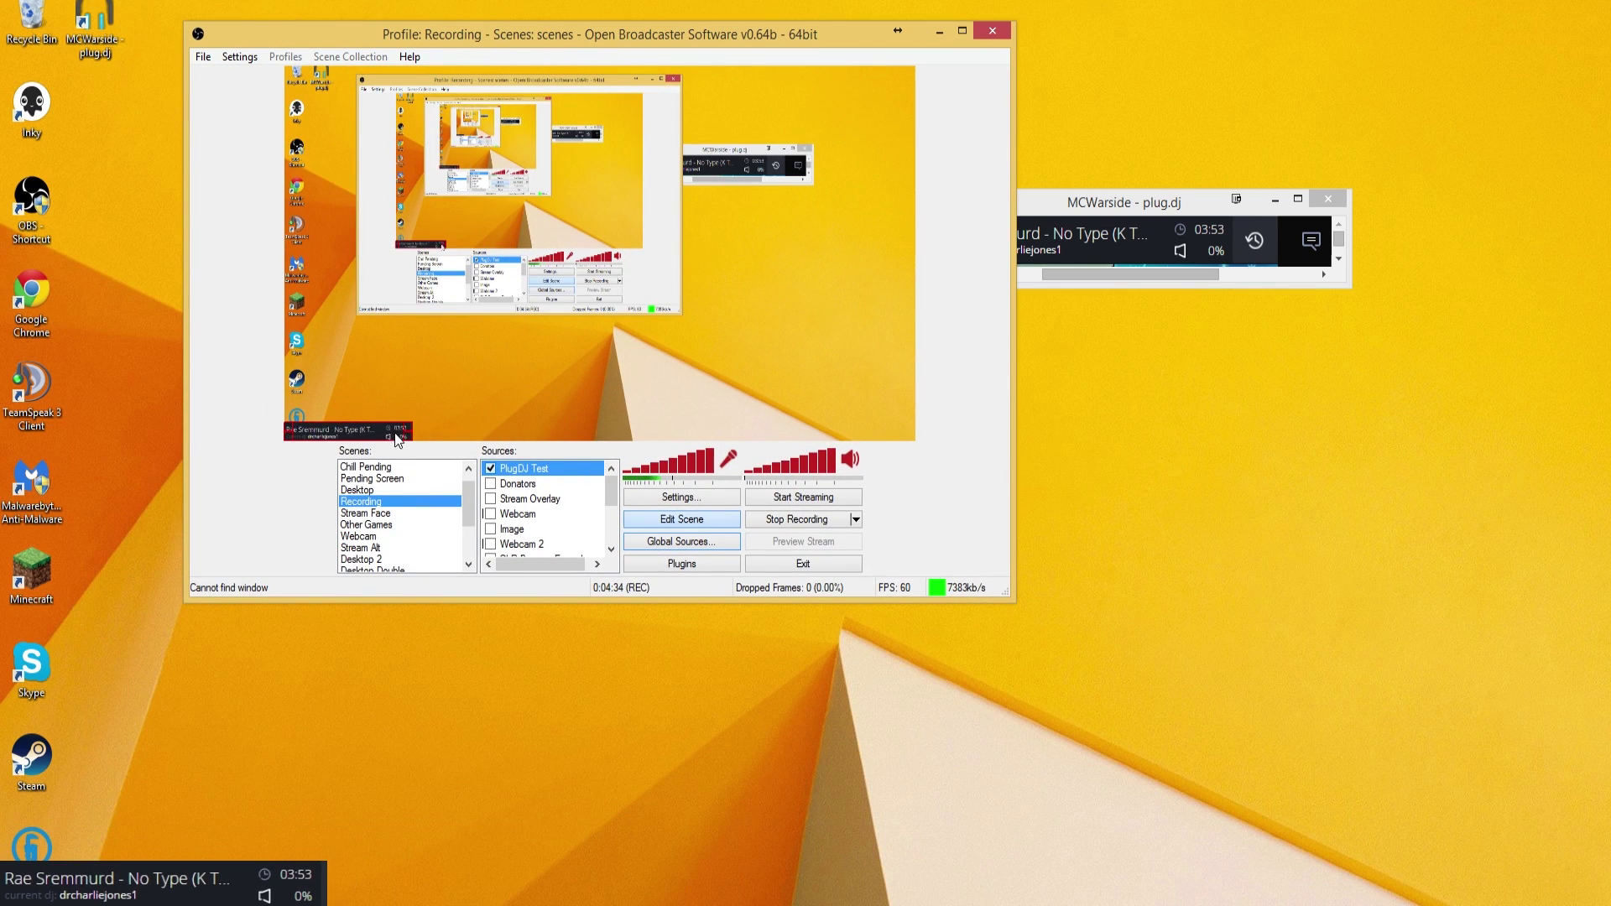
- Shrink the OBS window from the top and right so the plug.dj window stays visible
{"action": "left_click_drag", "start_coordinate": [695, 22], "coordinate": [647, 99]}
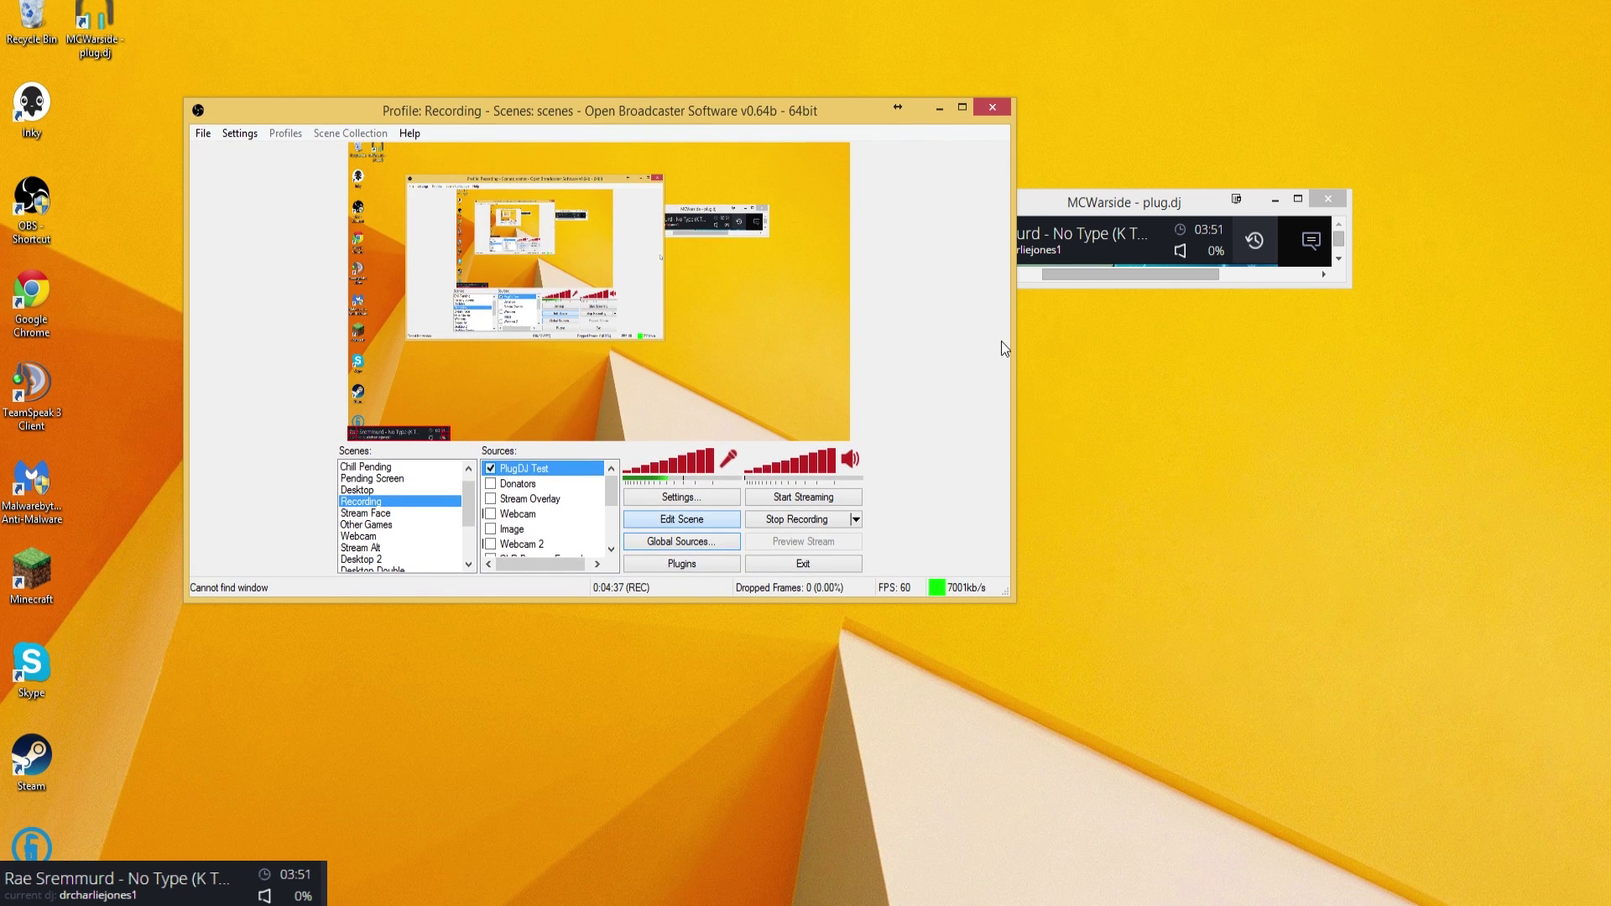
{"action": "left_click_drag", "start_coordinate": [1015, 349], "coordinate": [734, 354]}
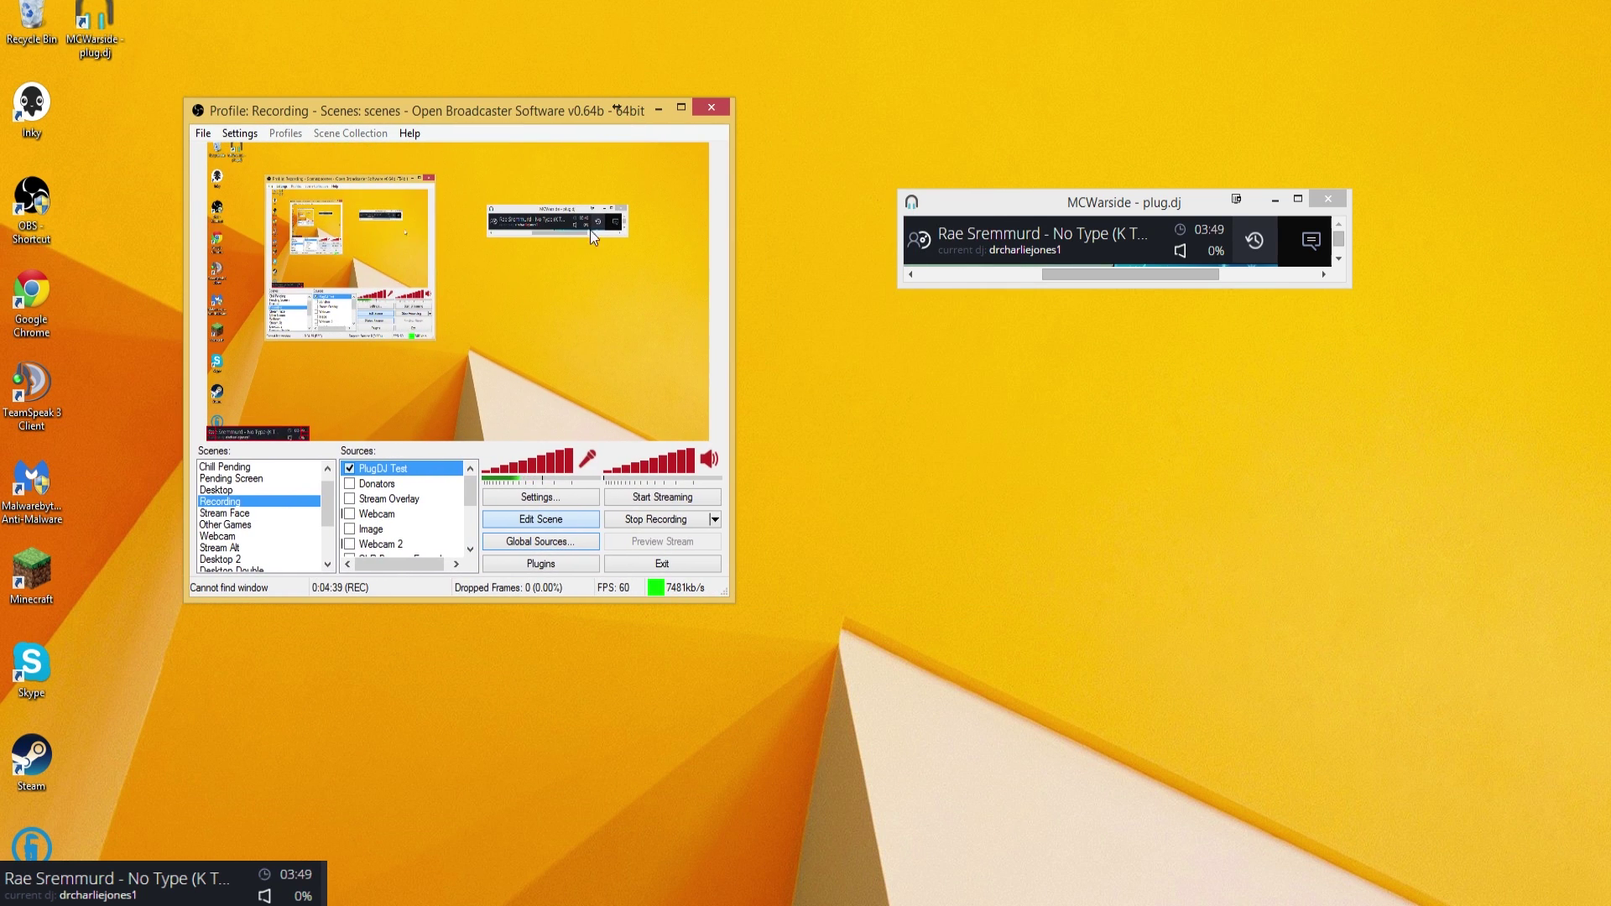
{"action": "left_click_drag", "start_coordinate": [495, 97], "coordinate": [492, 157]}
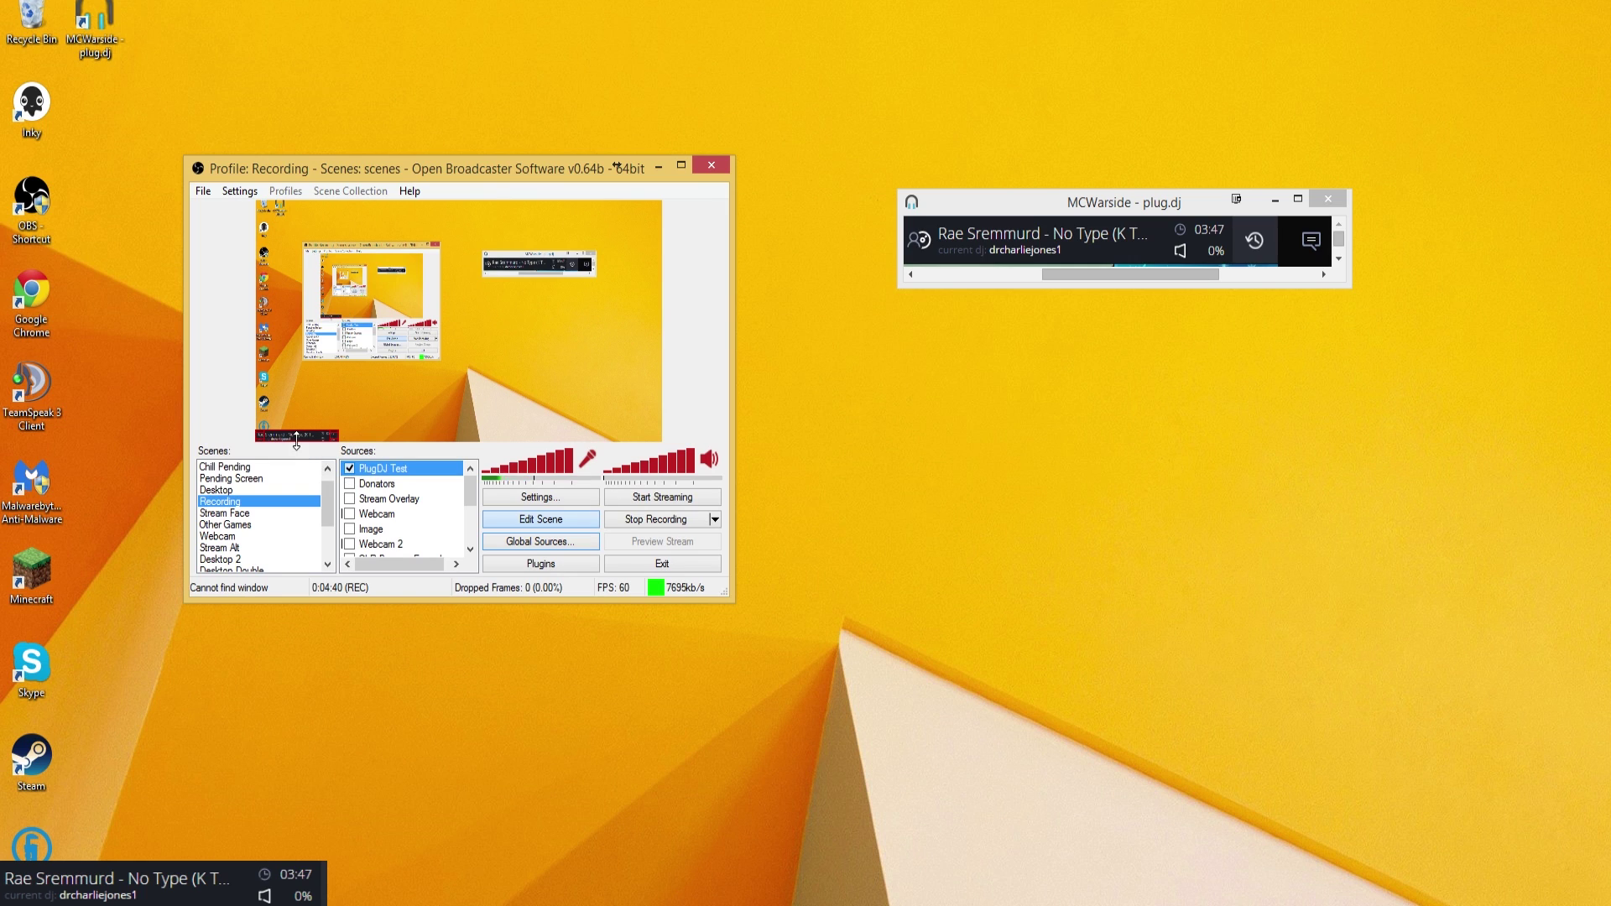
- Enable Use Color Key on the PlugDJ Test capture, keying the bar's near-black background
{"action": "right_click", "coordinate": [382, 467]}
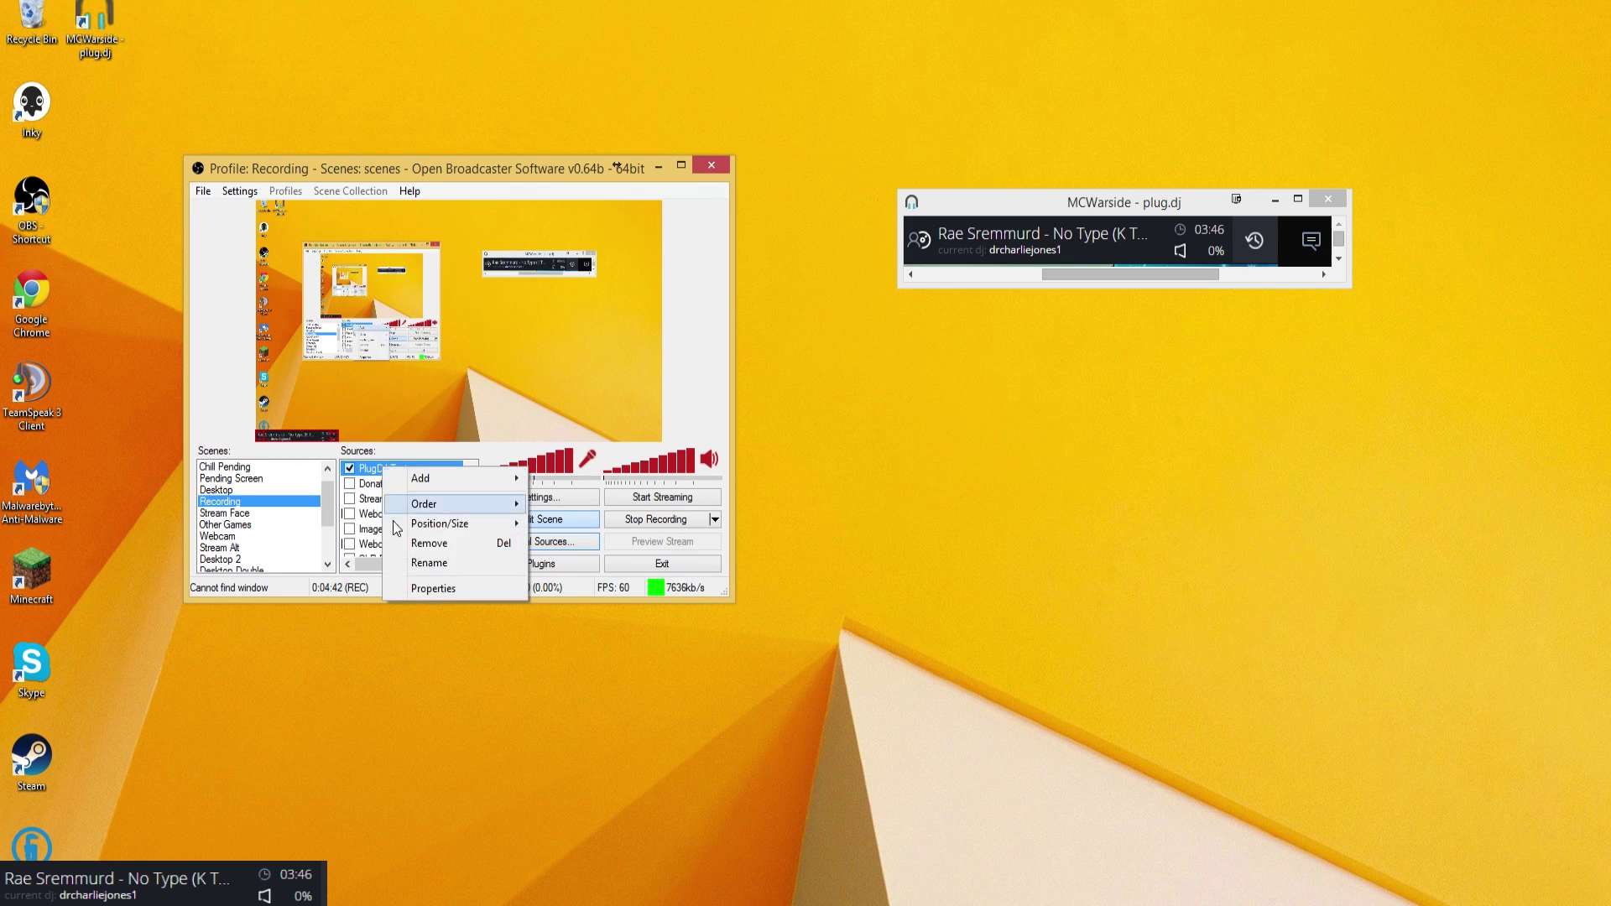
{"action": "left_click", "coordinate": [417, 590]}
{"action": "left_click", "coordinate": [746, 556]}
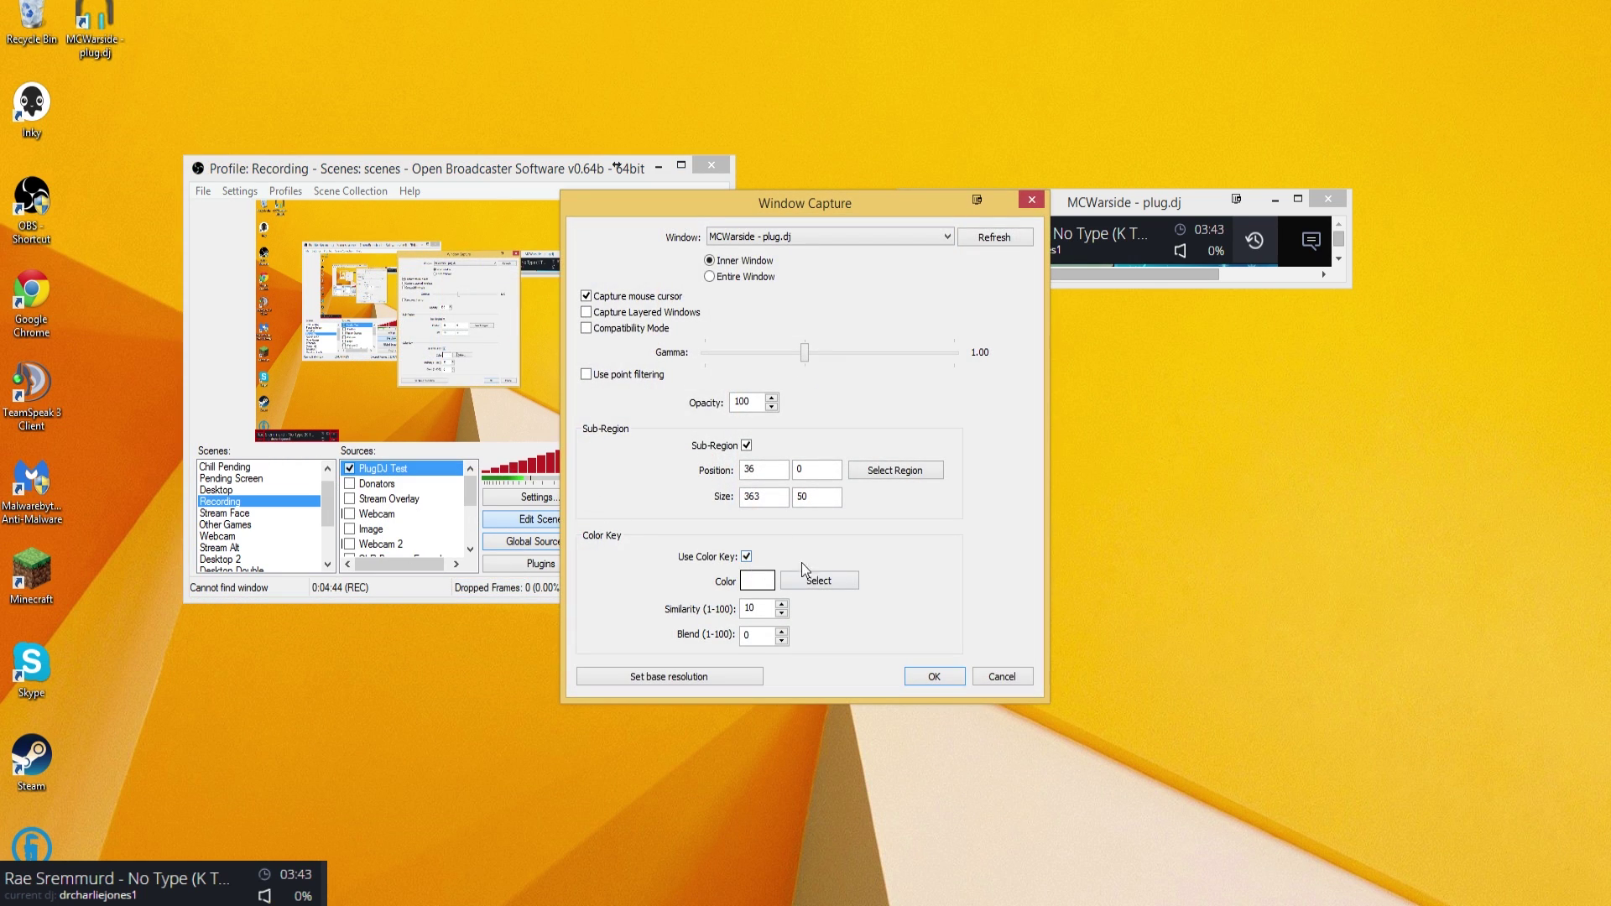
{"action": "left_click", "coordinate": [807, 579]}
{"action": "left_click_drag", "start_coordinate": [1095, 209], "coordinate": [1227, 227]}
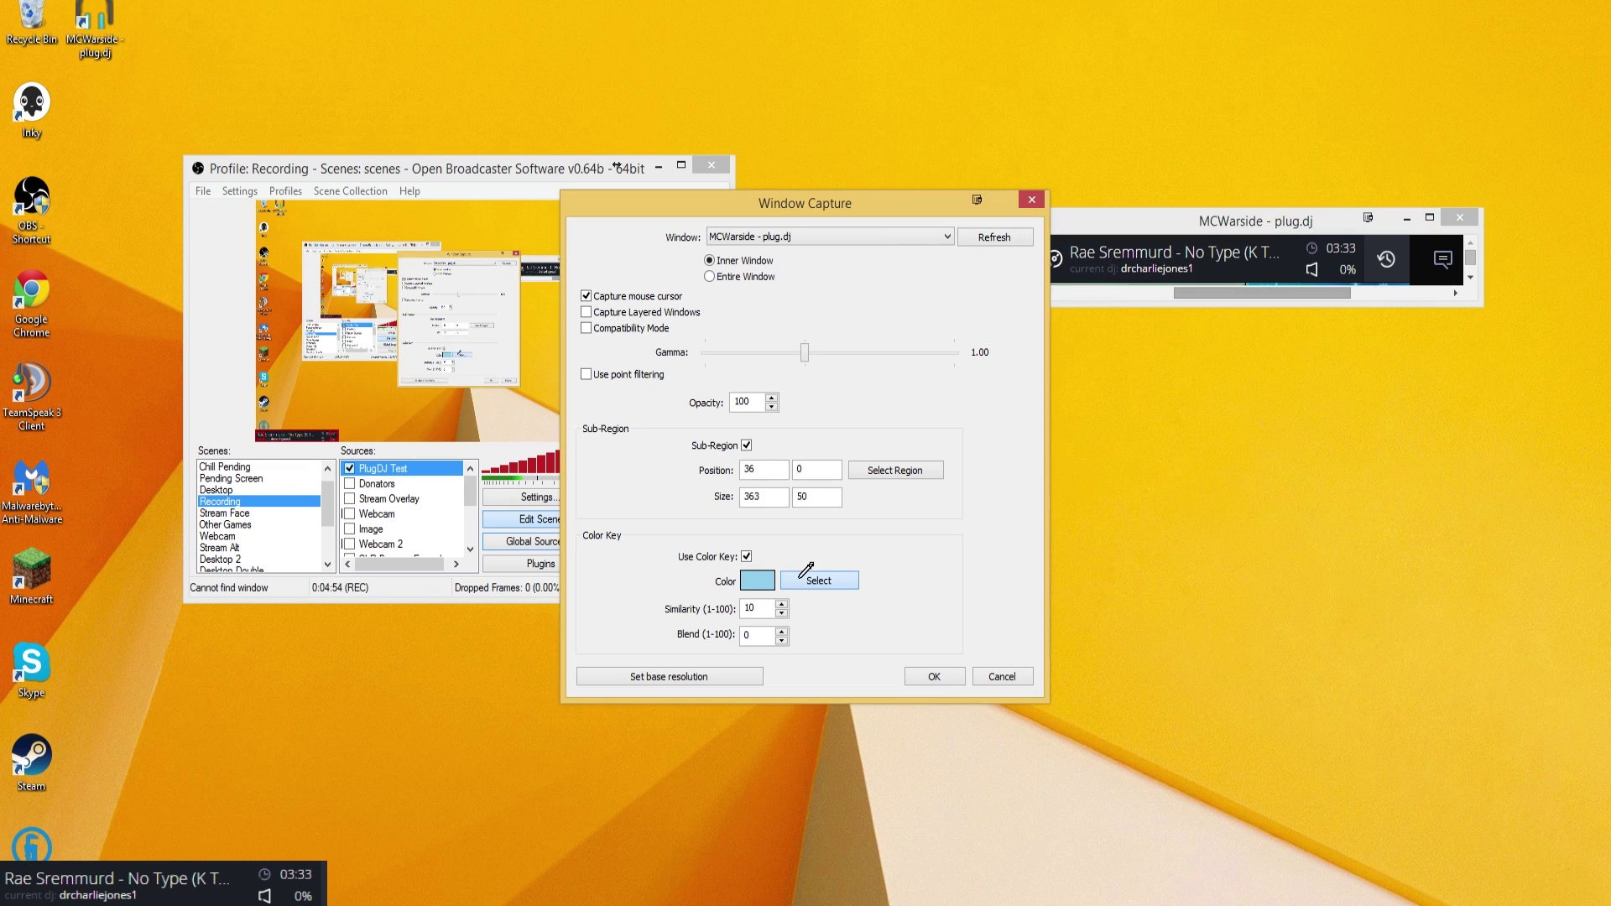
{"action": "left_click", "coordinate": [1232, 280]}
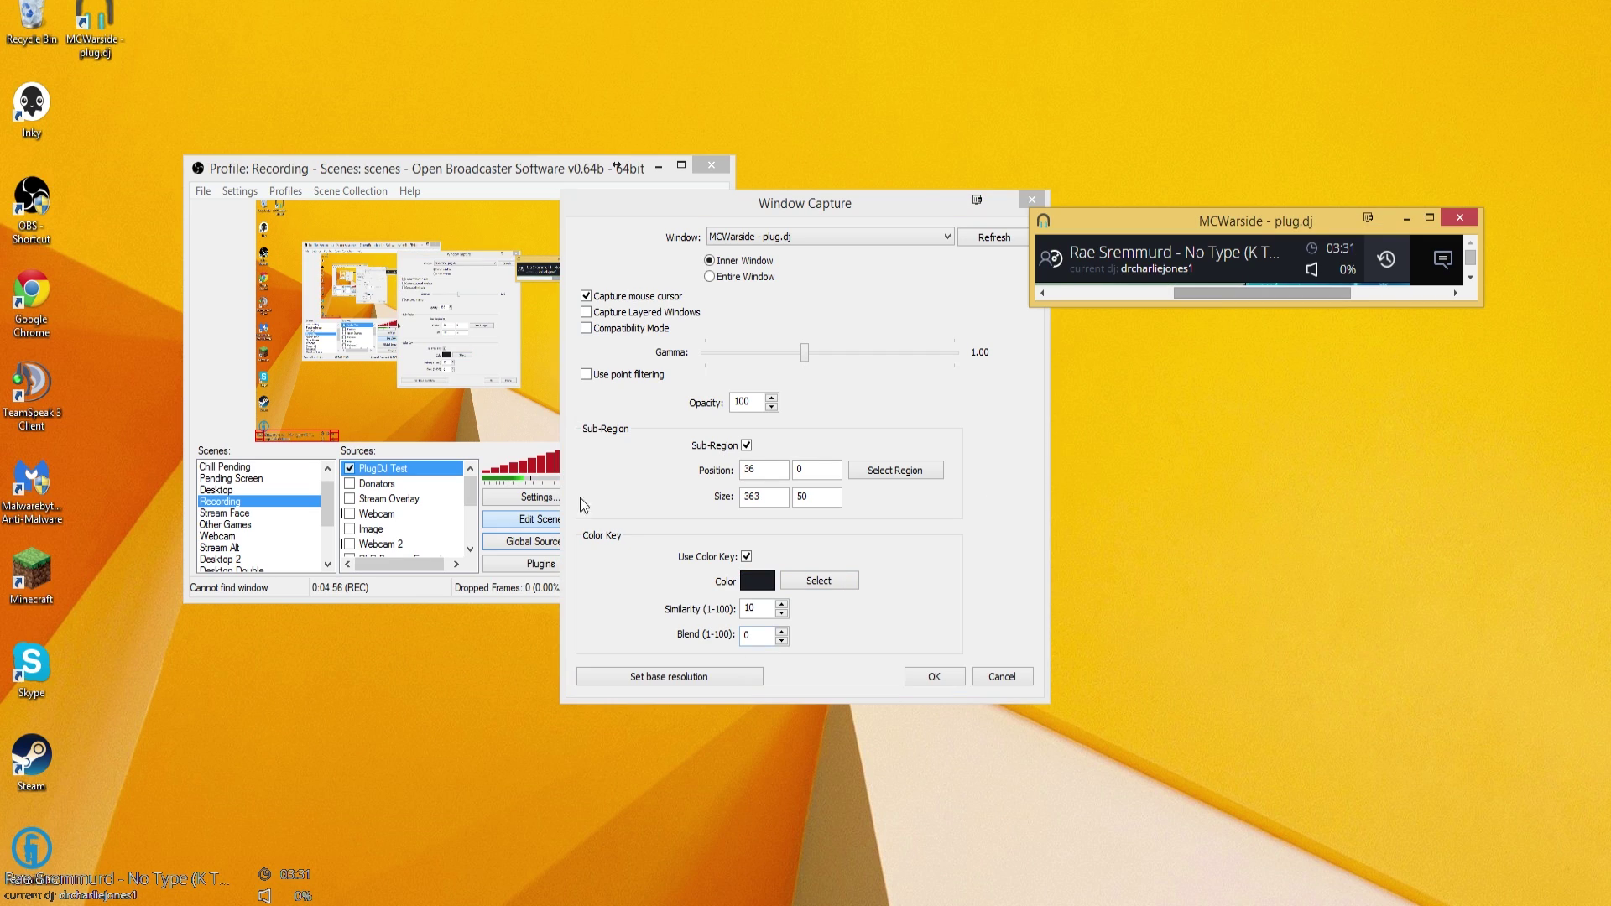
- Set the color key Similarity to 5, raise Blend, and apply the settings
{"action": "left_click", "coordinate": [783, 614]}
{"action": "left_click", "coordinate": [782, 616]}
{"action": "left_click", "coordinate": [782, 616]}
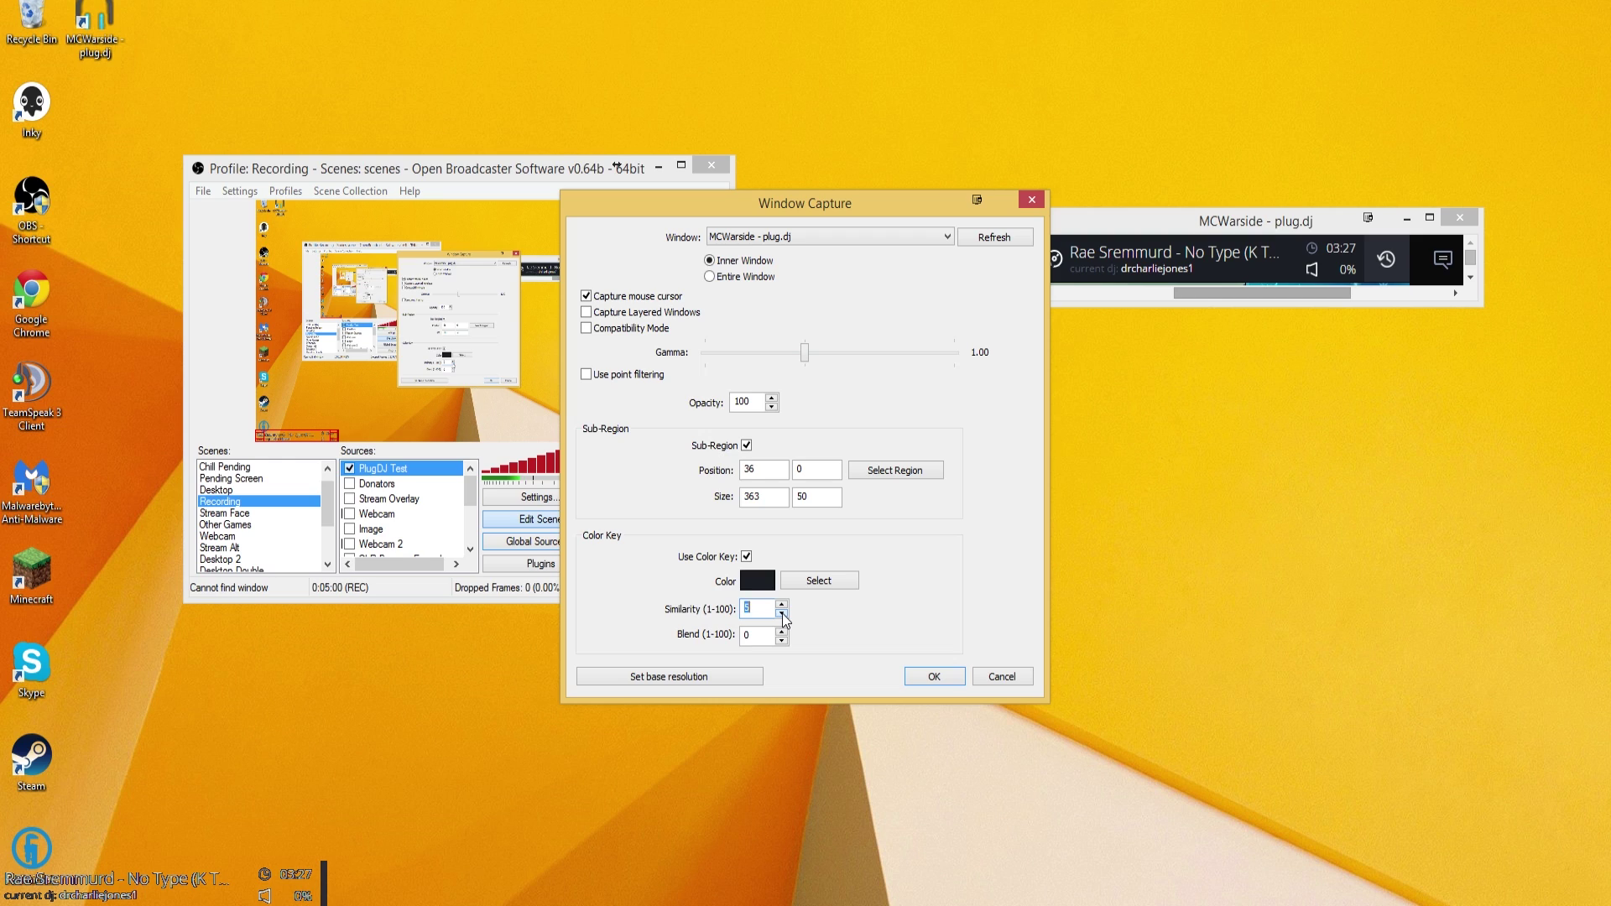
{"action": "left_click", "coordinate": [782, 616]}
{"action": "left_click", "coordinate": [782, 615]}
{"action": "left_click", "coordinate": [782, 605]}
{"action": "left_click", "coordinate": [782, 604]}
{"action": "left_click", "coordinate": [782, 604]}
{"action": "left_click", "coordinate": [782, 631]}
{"action": "left_click", "coordinate": [782, 632]}
{"action": "left_click", "coordinate": [934, 678]}
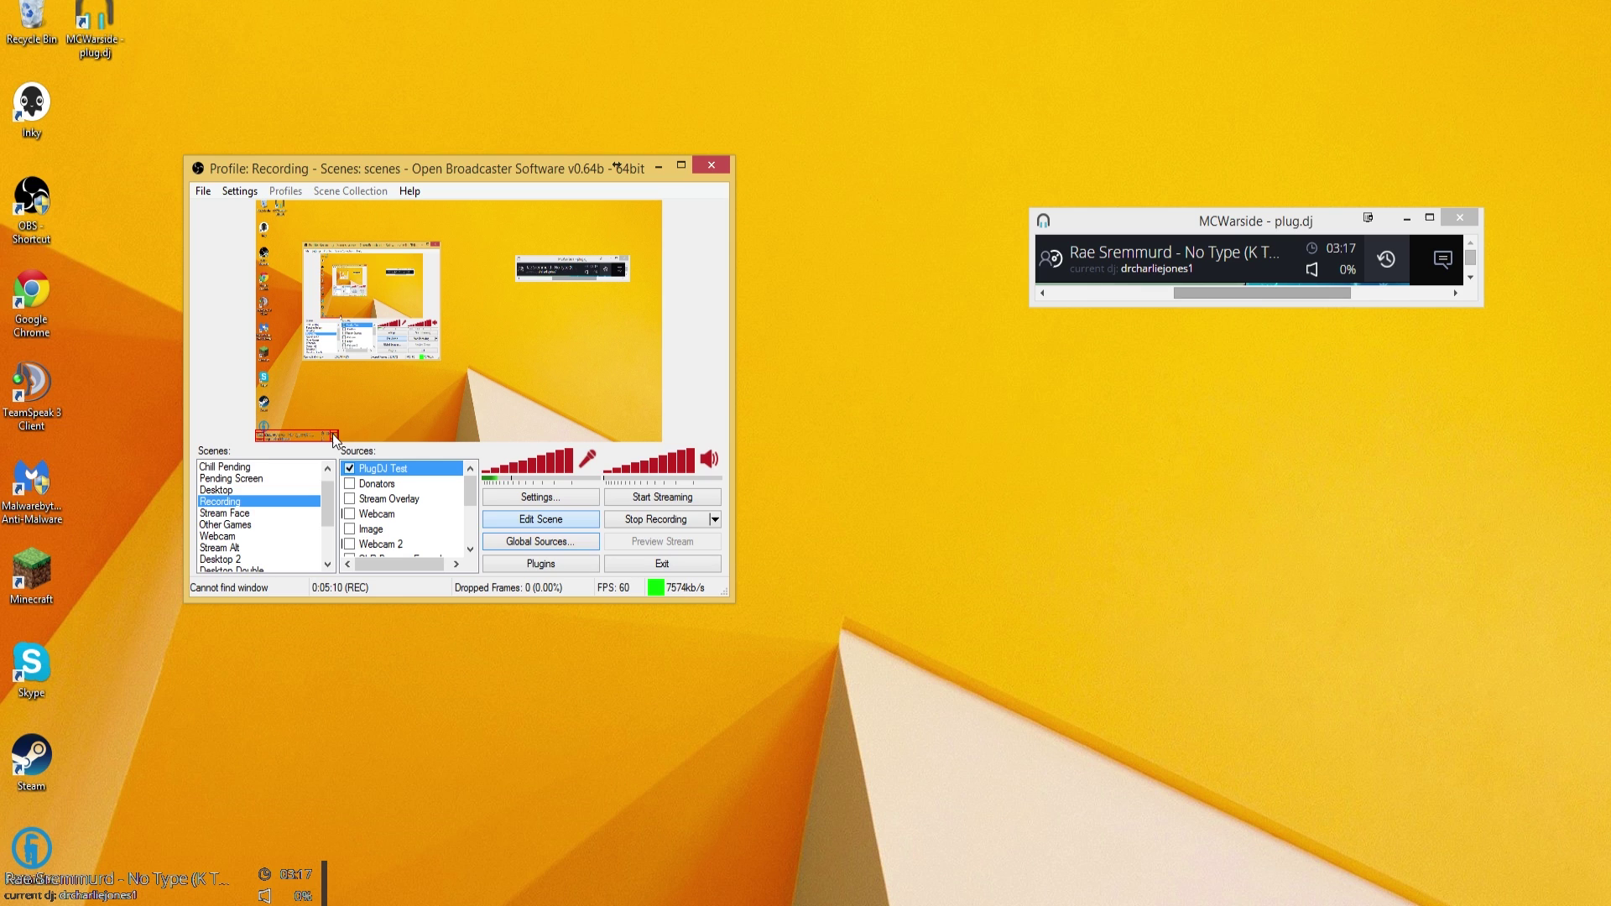
- Enlarge the keyed plug.dj capture across the scene's bottom and reopen the PlugDJ Test properties
{"action": "left_click_drag", "start_coordinate": [335, 432], "coordinate": [380, 394]}
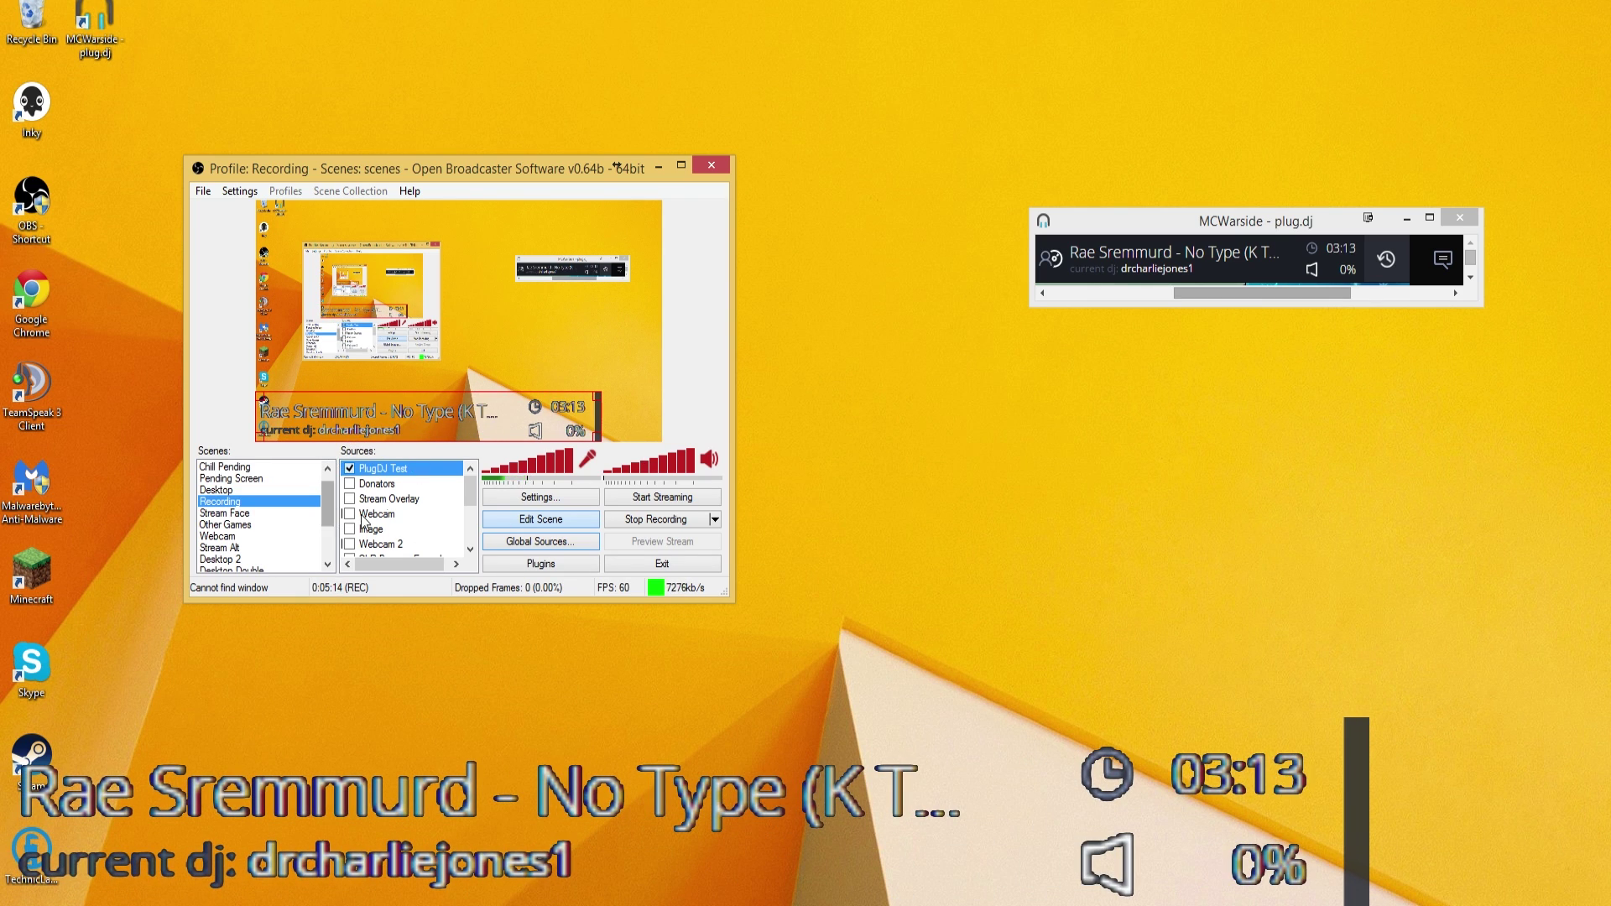
{"action": "right_click", "coordinate": [390, 476]}
{"action": "left_click", "coordinate": [424, 596]}
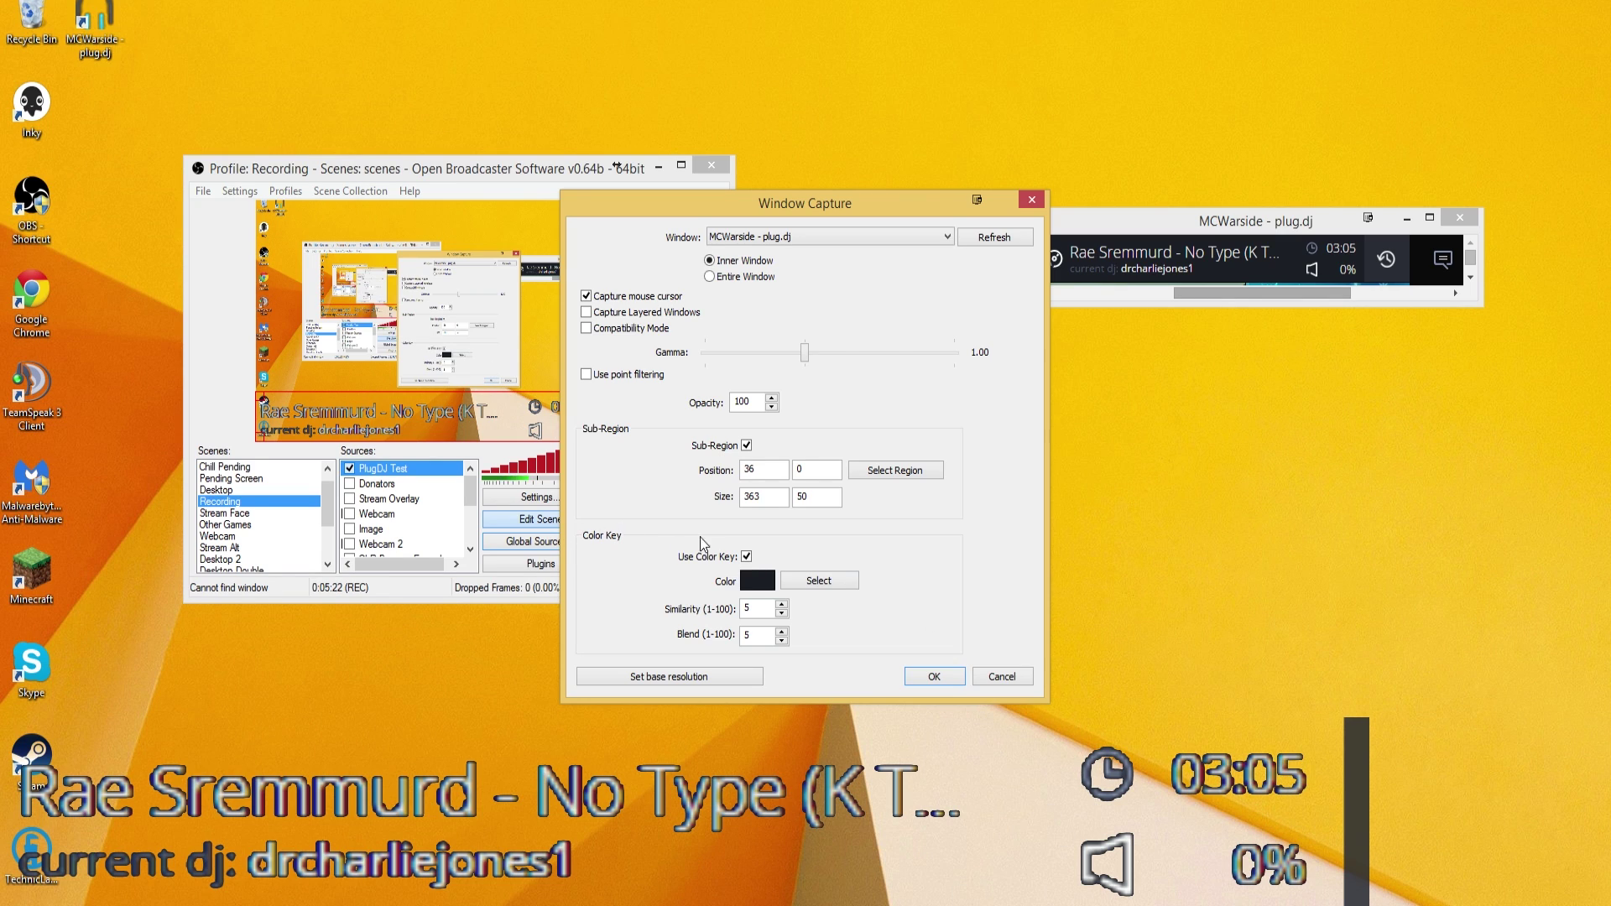
- Change the color key Similarity from 5 to 14
{"action": "left_click", "coordinate": [785, 614]}
{"action": "left_click", "coordinate": [784, 614]}
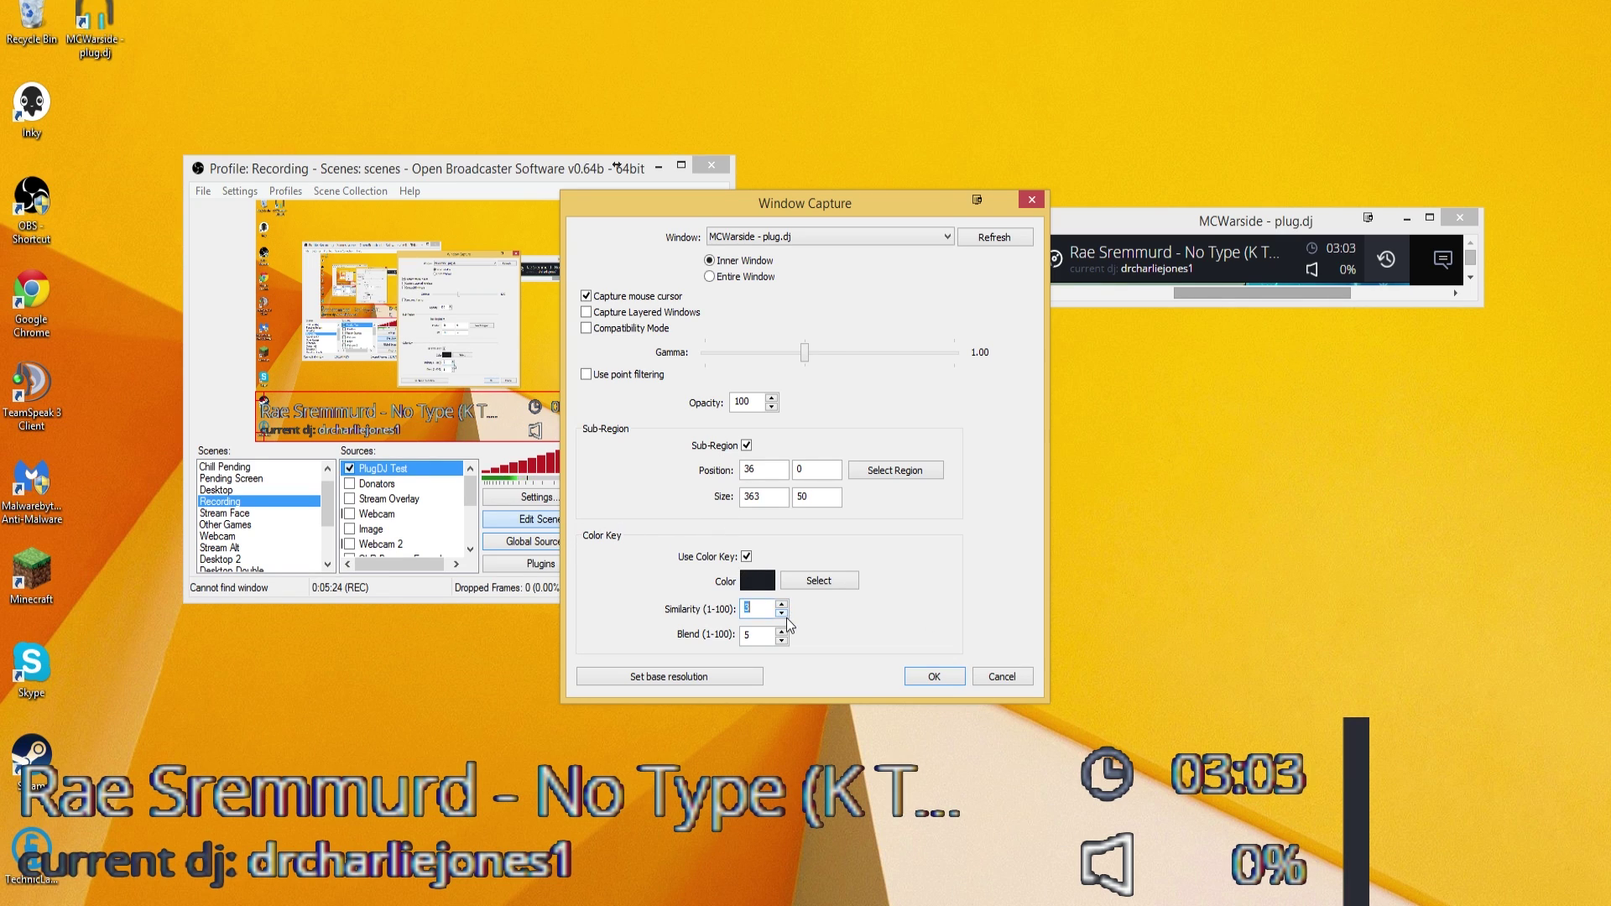
{"action": "left_click", "coordinate": [783, 614]}
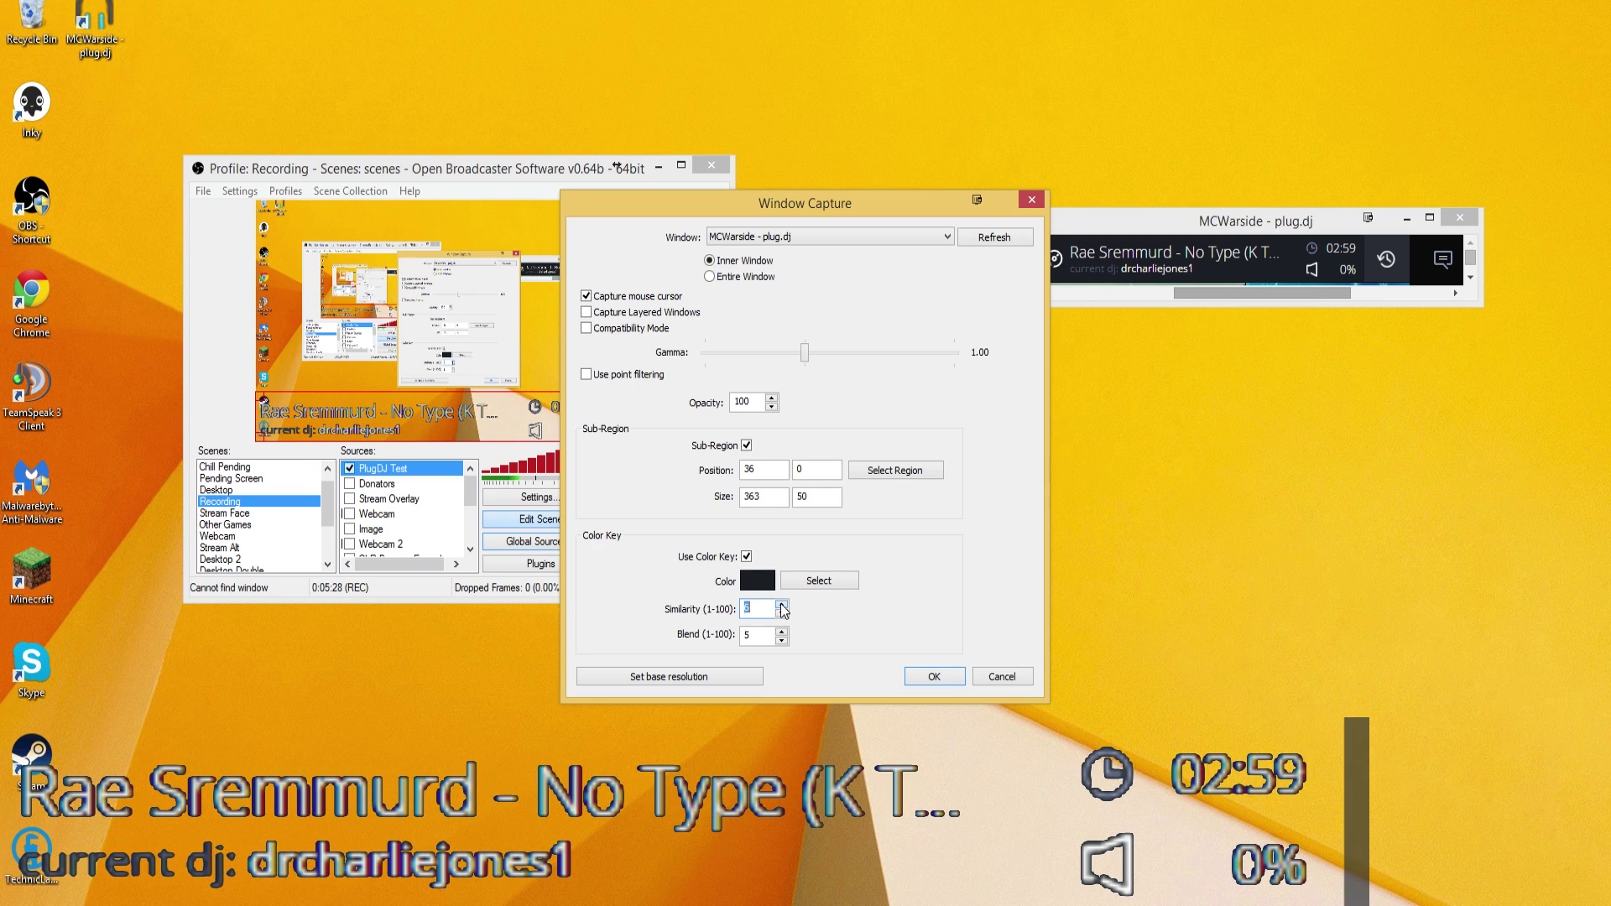
{"action": "type", "text": "17"}
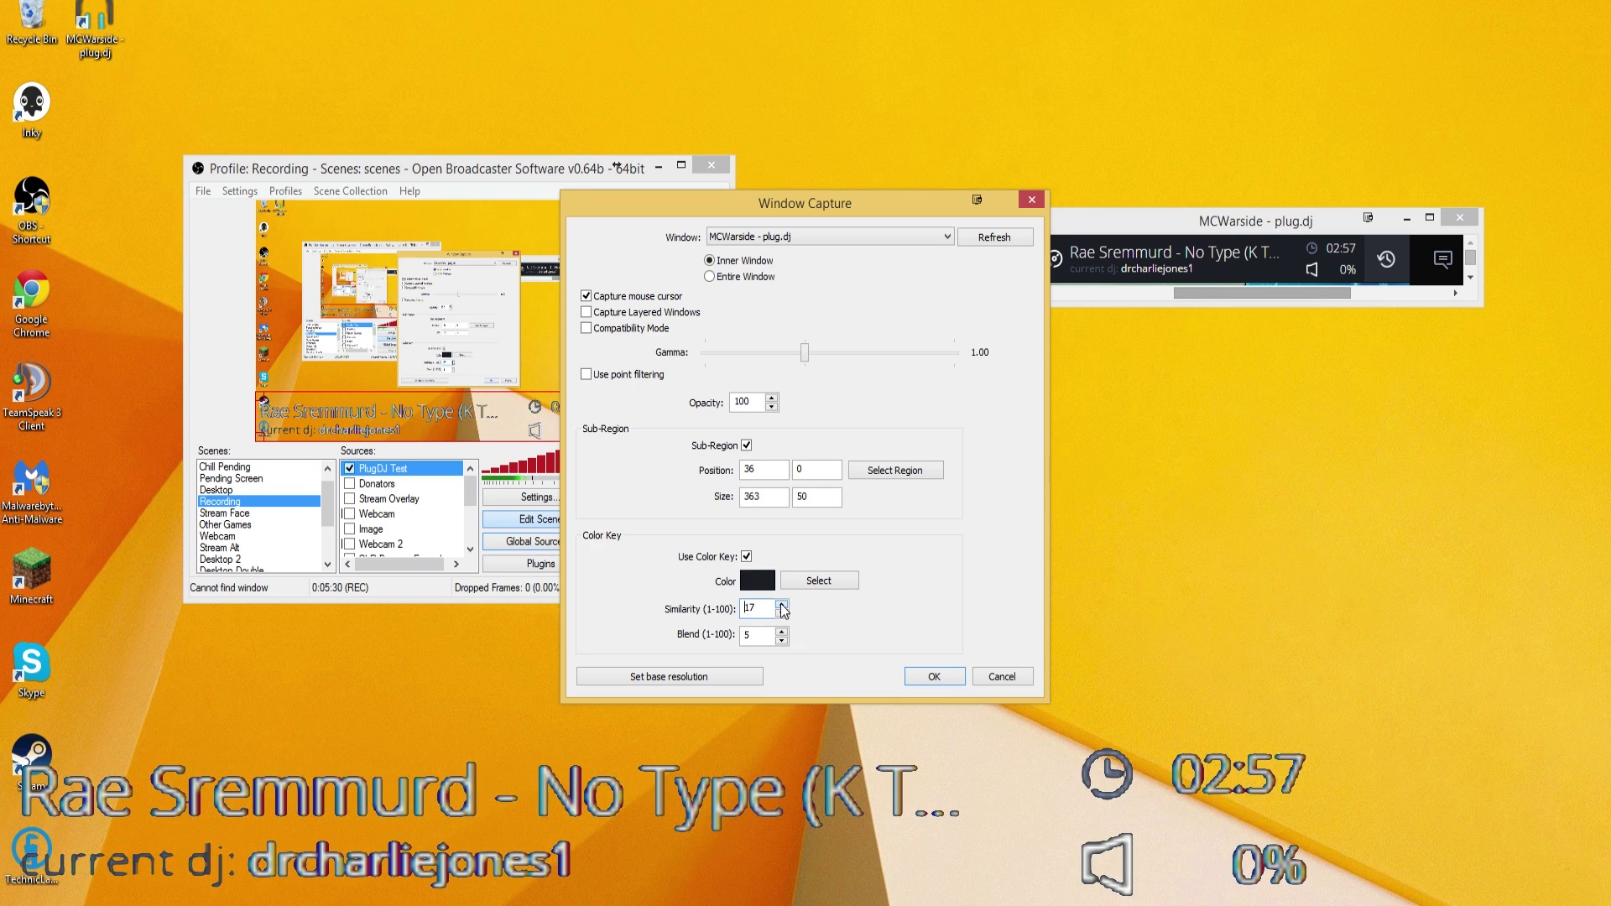
{"action": "left_click", "coordinate": [783, 605]}
{"action": "left_click", "coordinate": [782, 605]}
{"action": "left_click", "coordinate": [783, 605]}
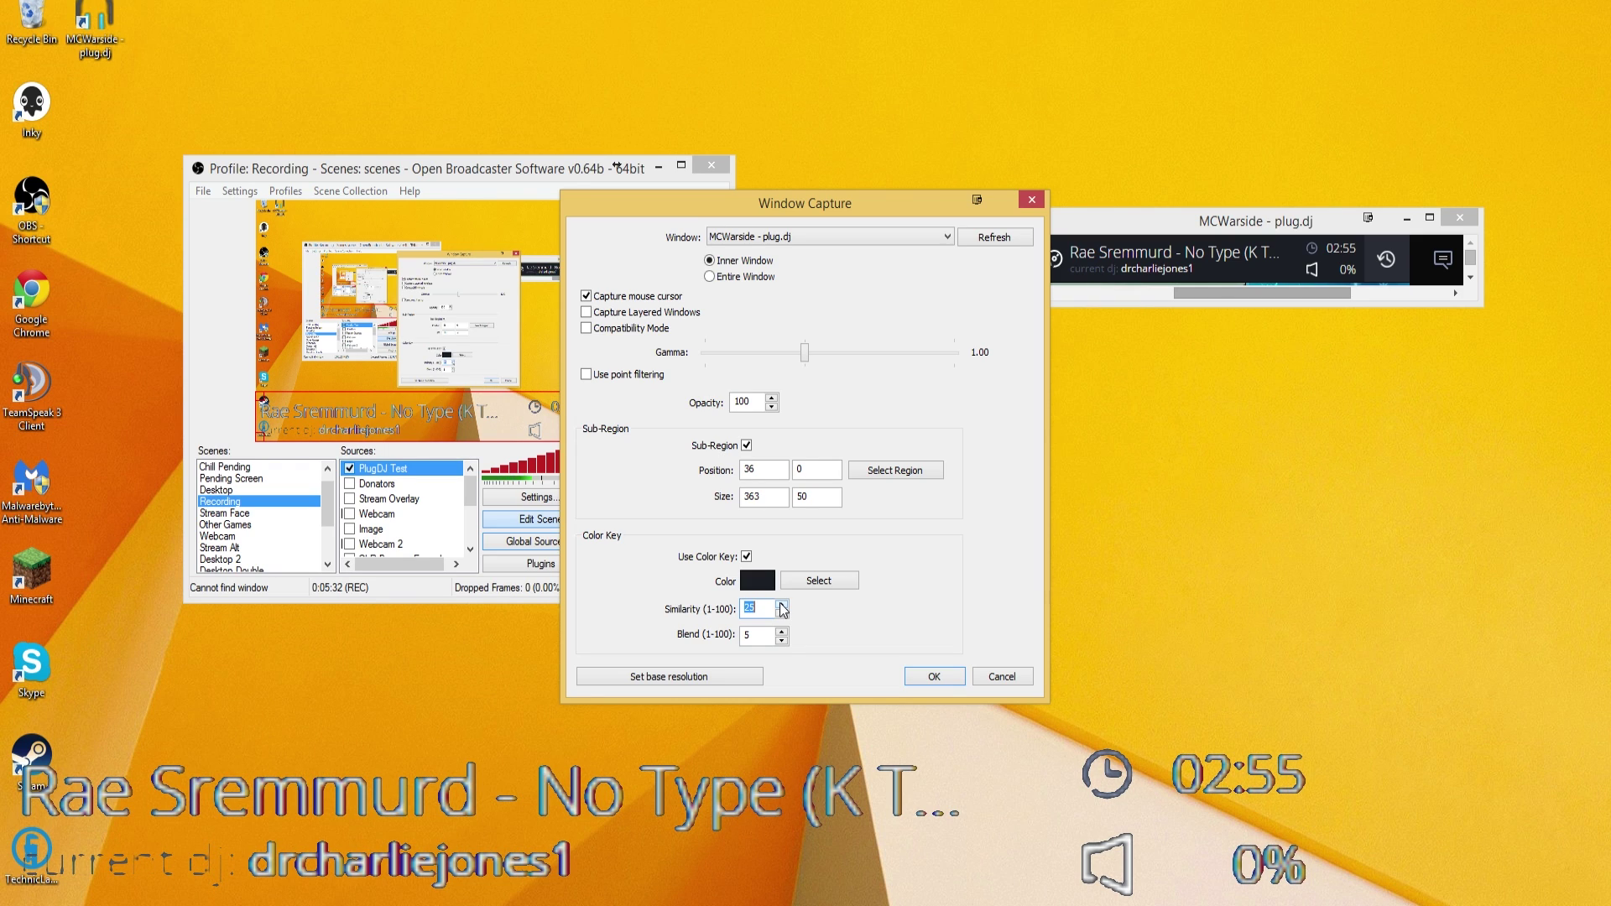
{"action": "left_click", "coordinate": [782, 616]}
{"action": "left_click", "coordinate": [781, 616]}
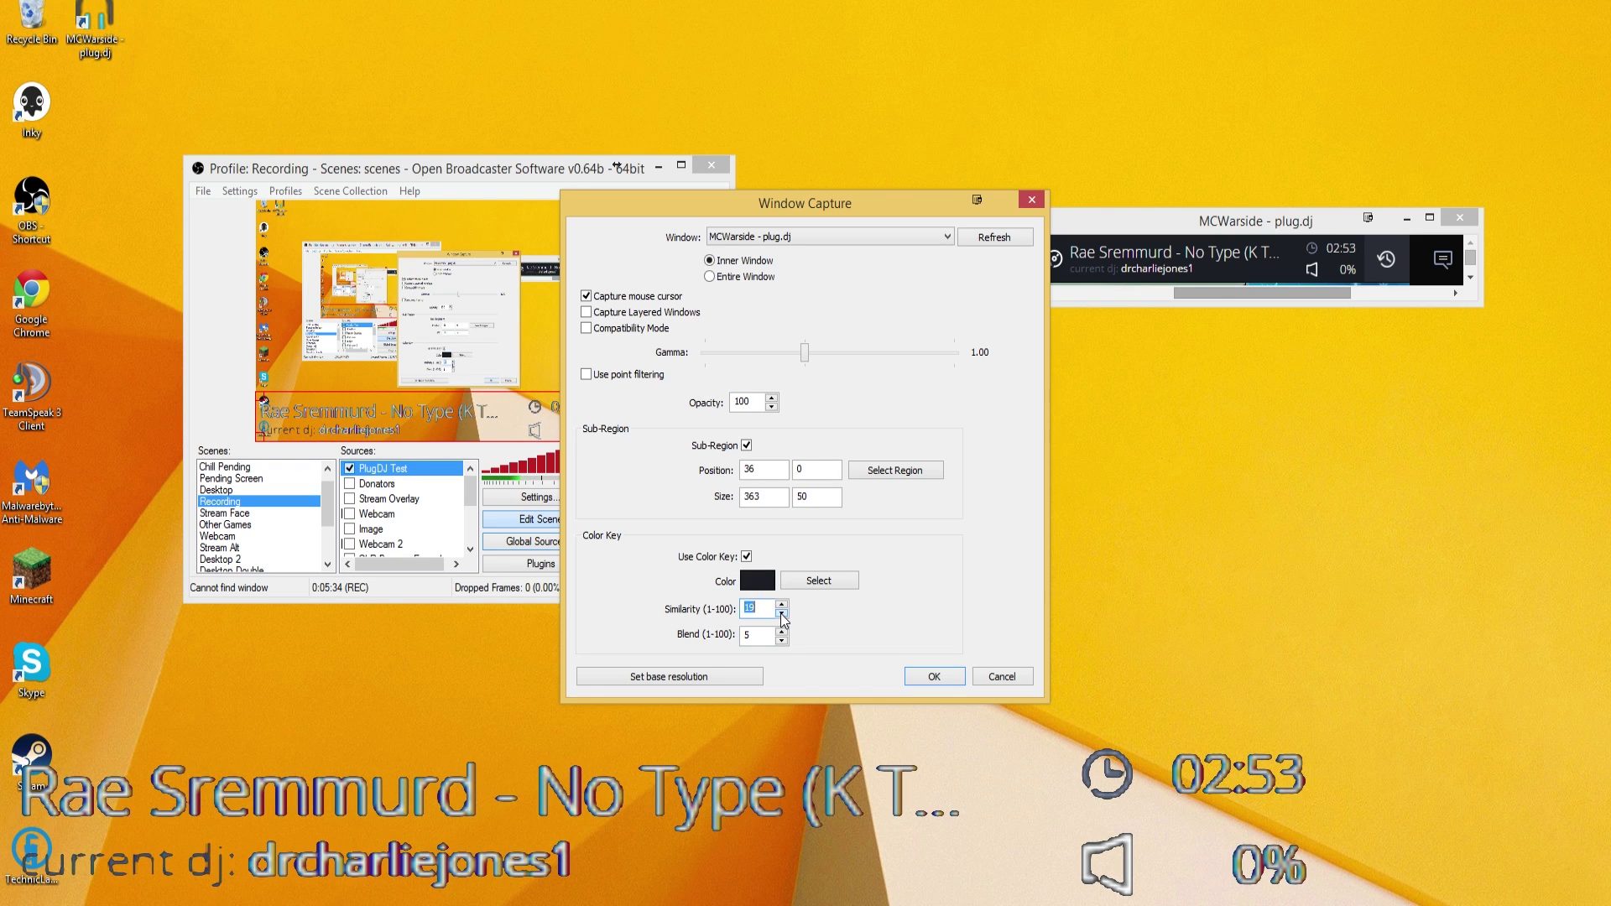
{"action": "left_click", "coordinate": [782, 616]}
{"action": "left_click", "coordinate": [781, 616]}
{"action": "left_click", "coordinate": [781, 616]}
- Set the color key Blend to 15 and apply the settings
{"action": "left_click", "coordinate": [782, 642]}
{"action": "left_click", "coordinate": [782, 641]}
{"action": "left_click", "coordinate": [782, 642]}
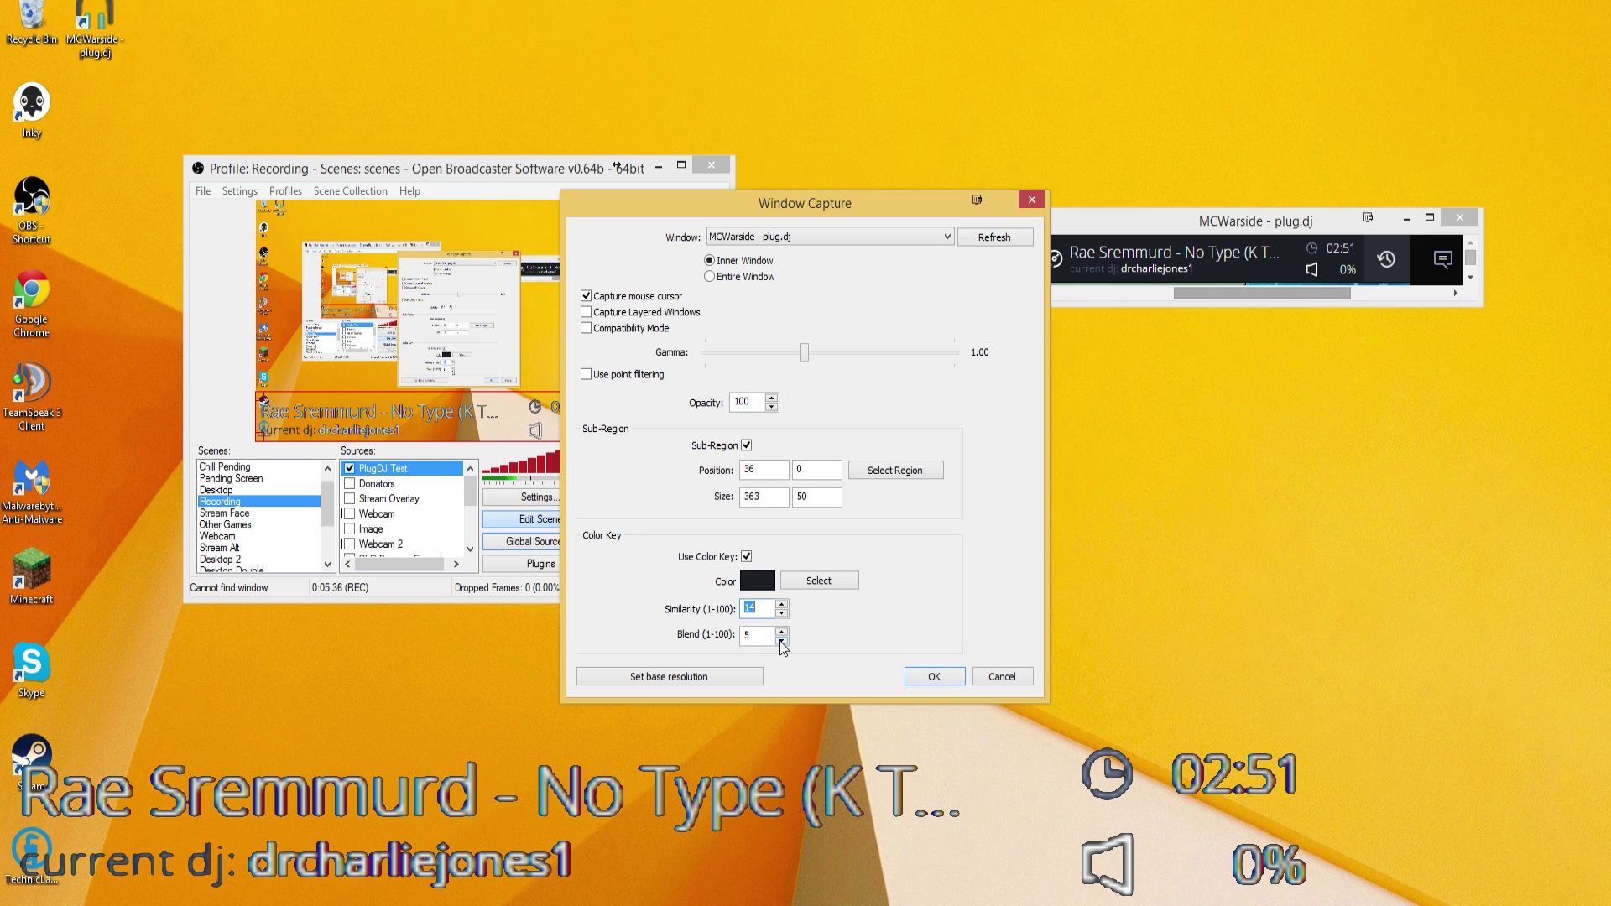
{"action": "left_click", "coordinate": [782, 631]}
{"action": "left_click", "coordinate": [781, 632]}
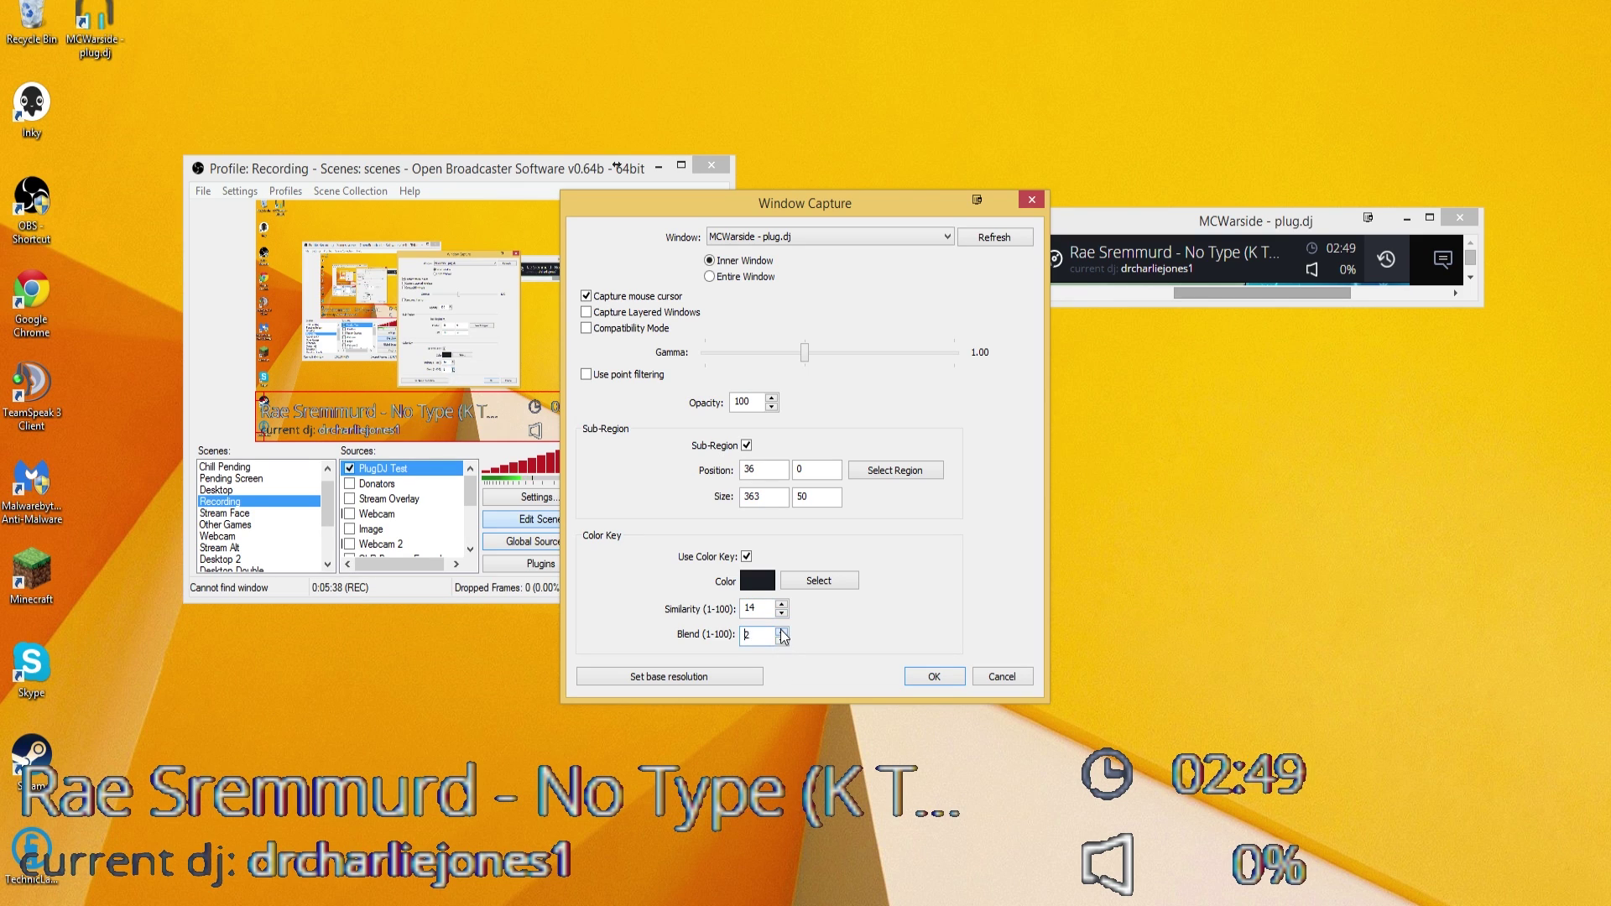
{"action": "left_click", "coordinate": [781, 637]}
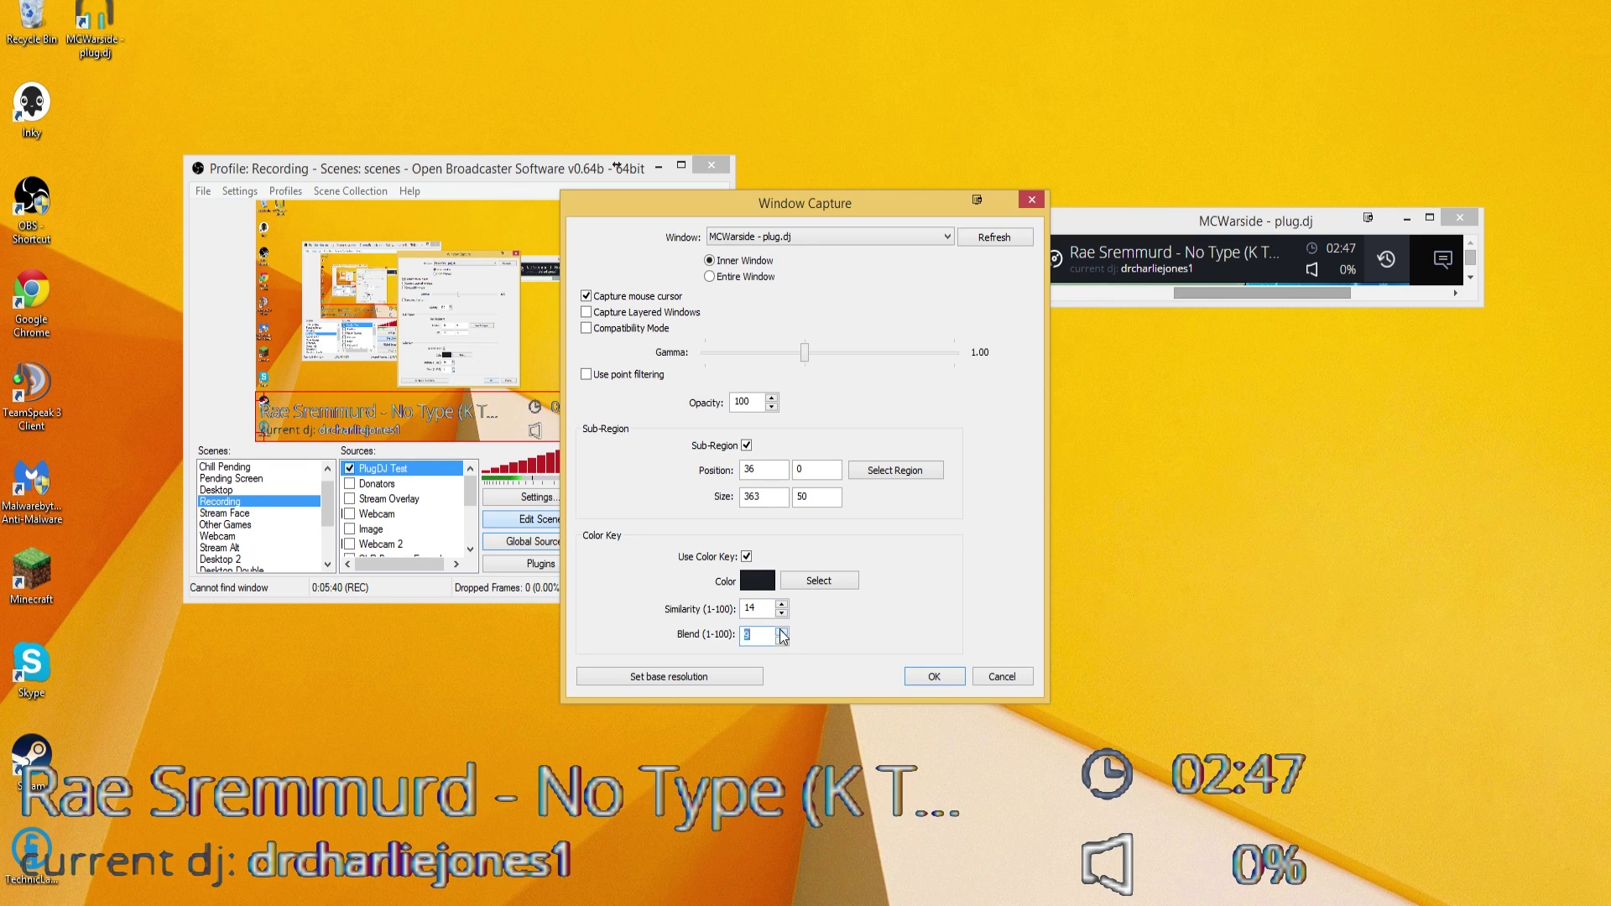
{"action": "left_click", "coordinate": [781, 630]}
{"action": "left_click", "coordinate": [782, 630]}
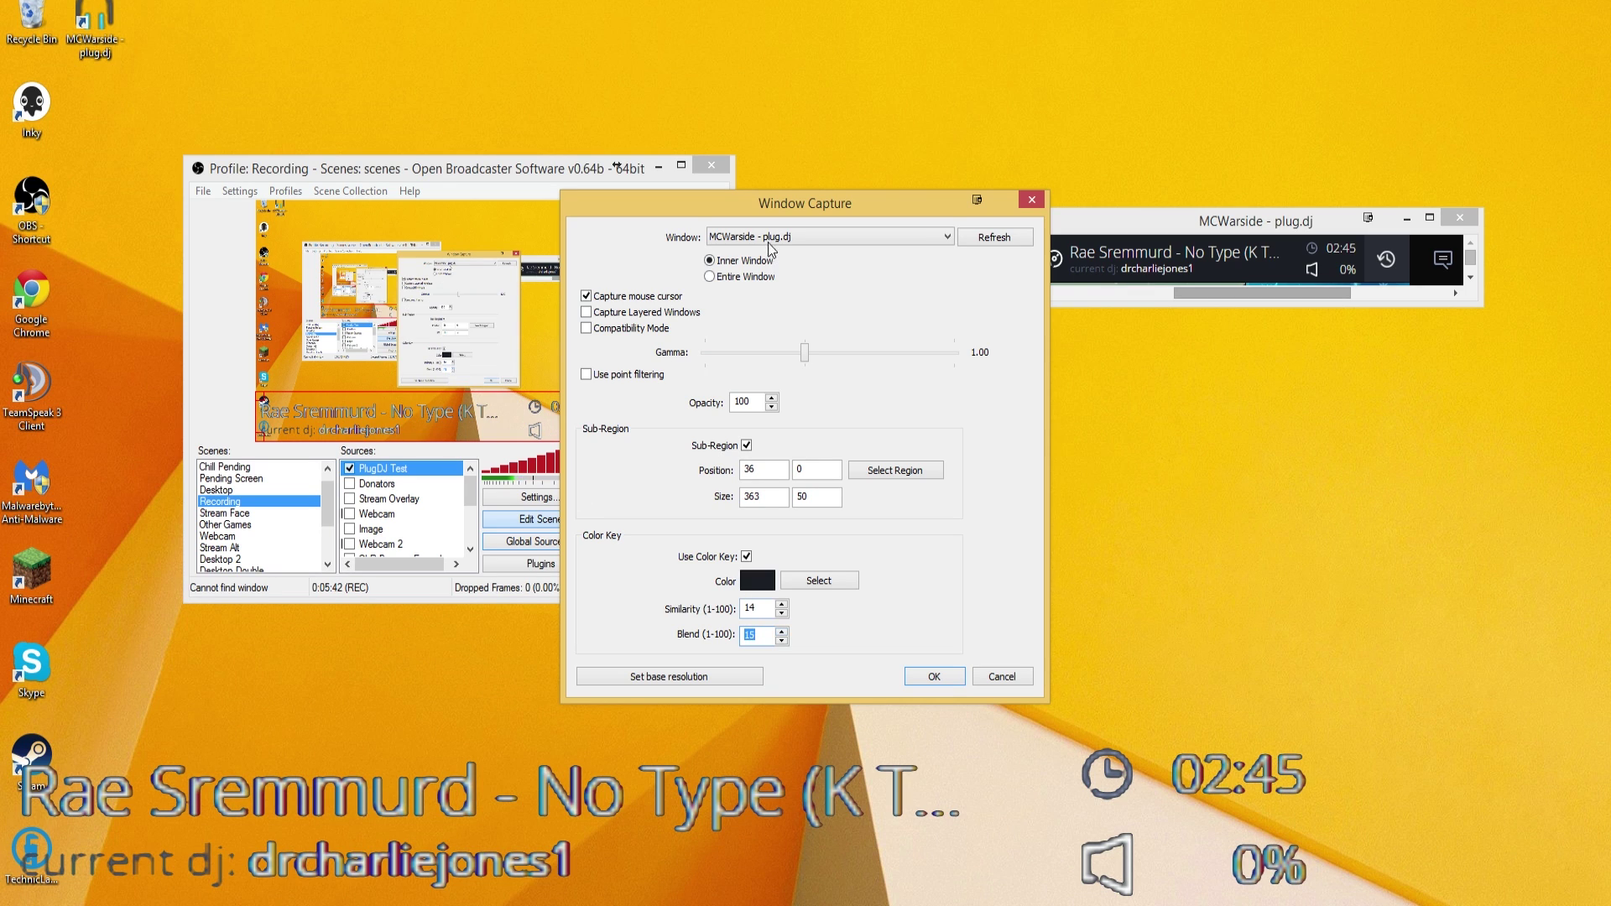
{"action": "left_click", "coordinate": [932, 676]}
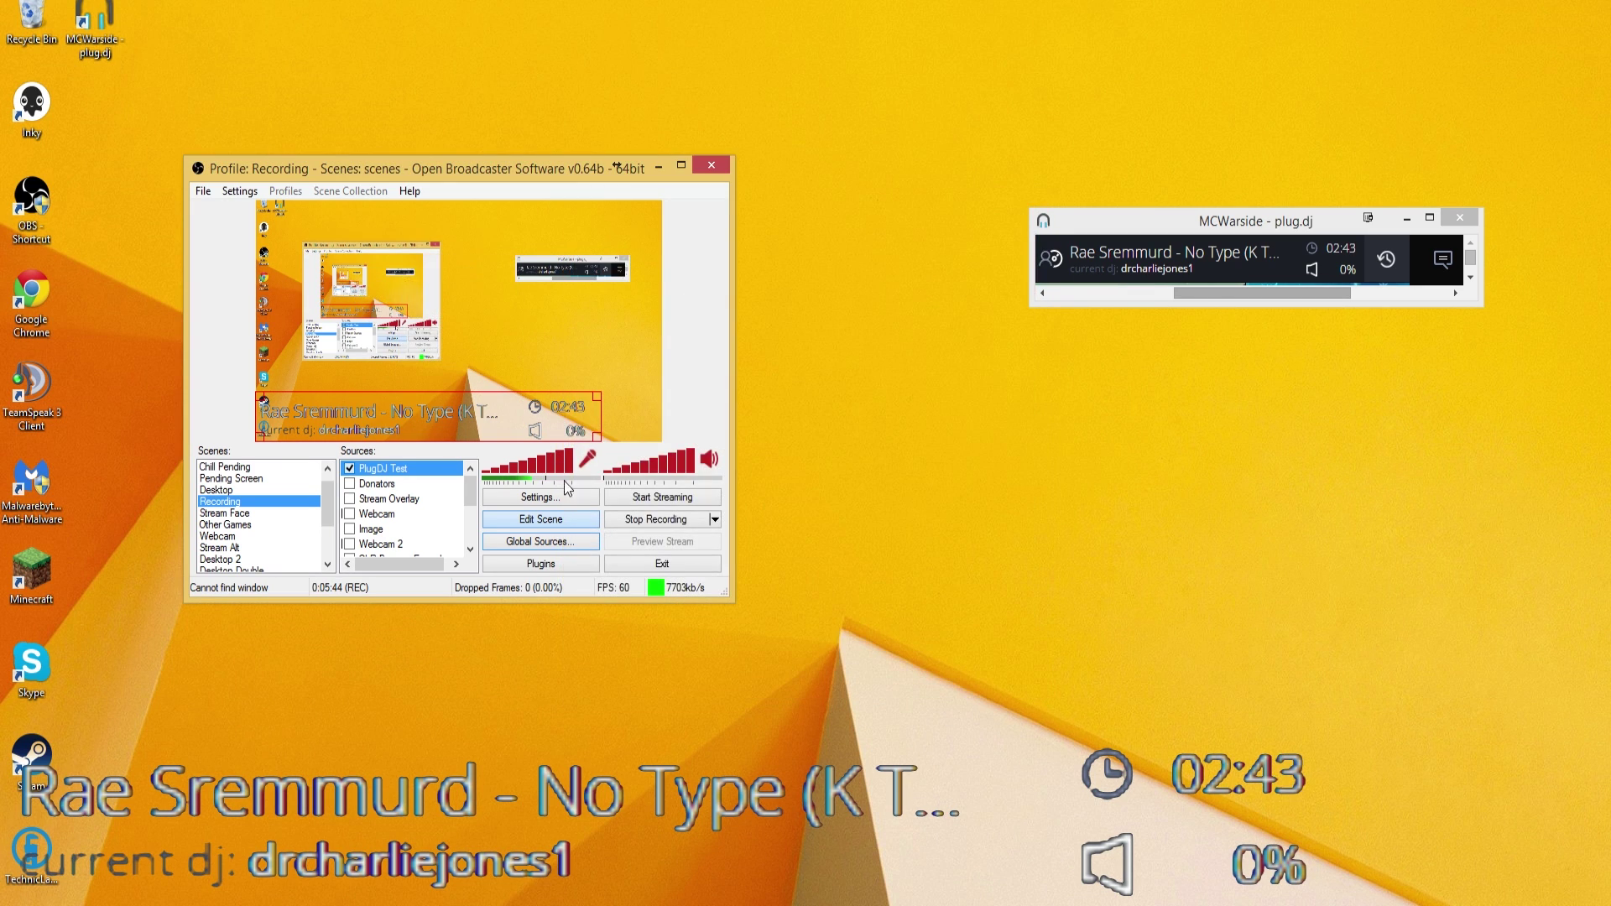
- Shrink the plug.dj overlay, place it at the scene's bottom-right, then hide PlugDJ Test
{"action": "left_click_drag", "start_coordinate": [599, 394], "coordinate": [343, 440]}
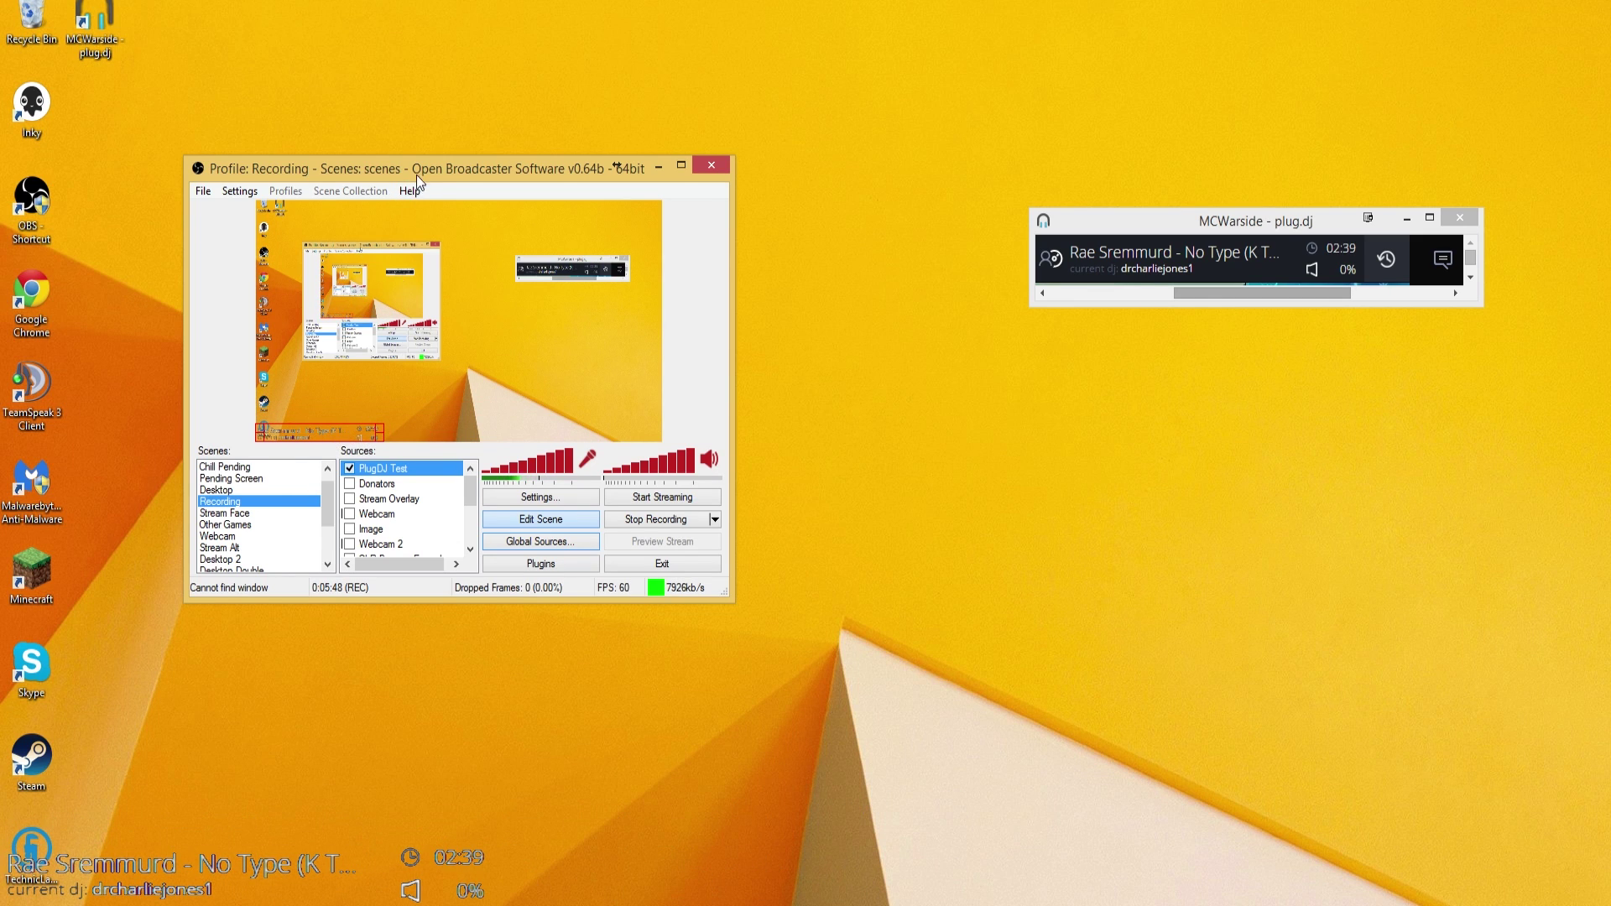
{"action": "left_click_drag", "start_coordinate": [417, 175], "coordinate": [674, 150]}
{"action": "left_click_drag", "start_coordinate": [561, 410], "coordinate": [838, 412]}
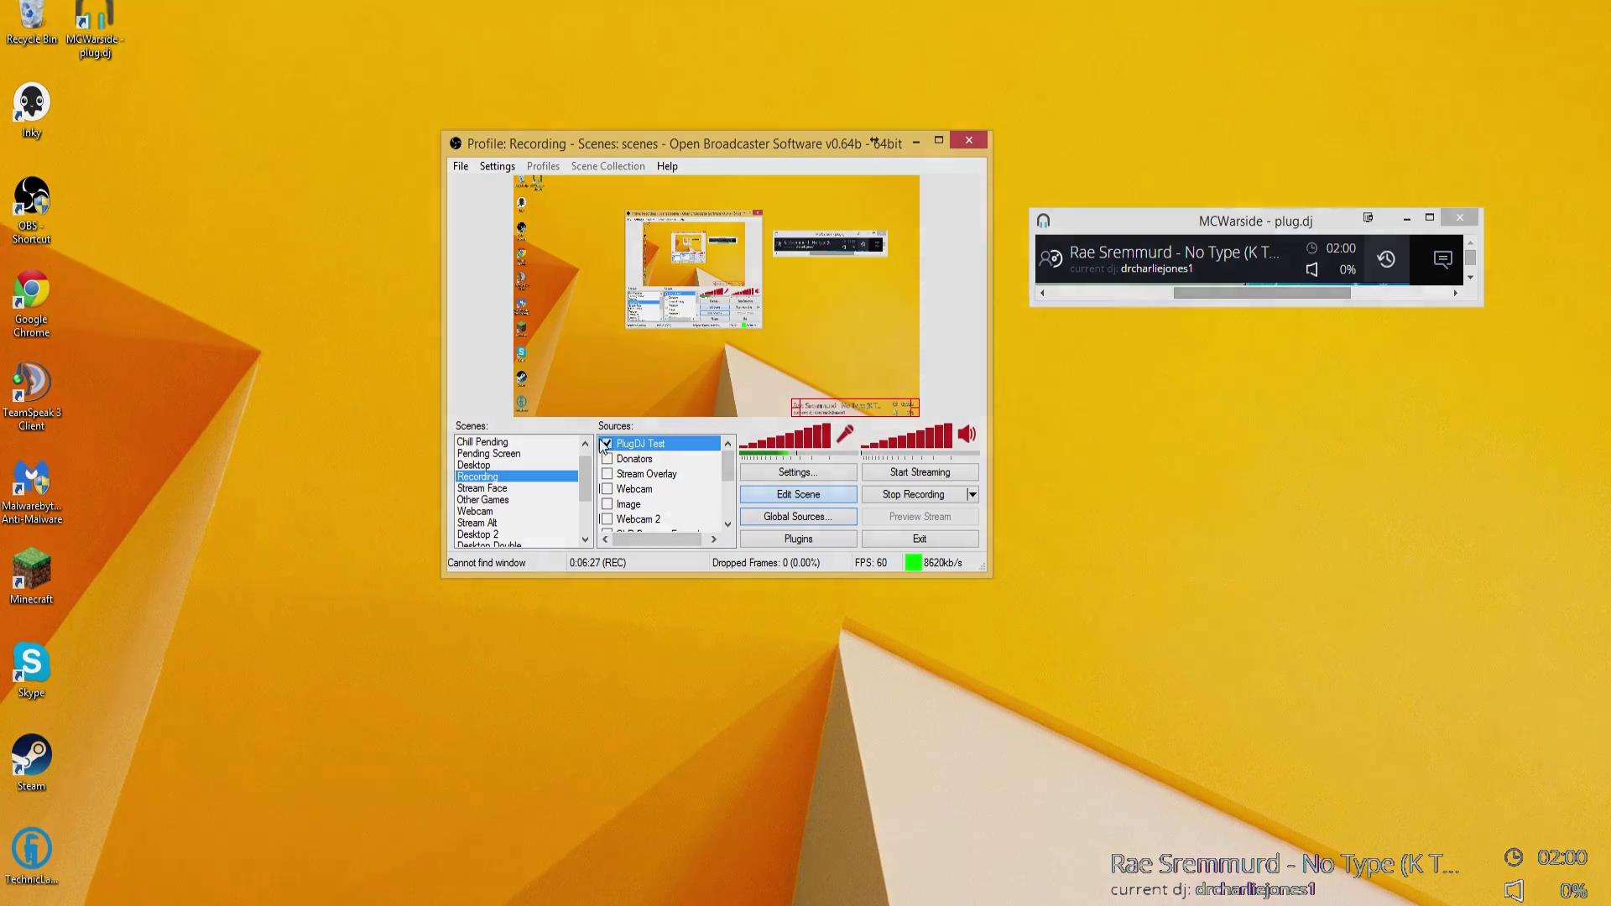
{"action": "left_click", "coordinate": [608, 444]}
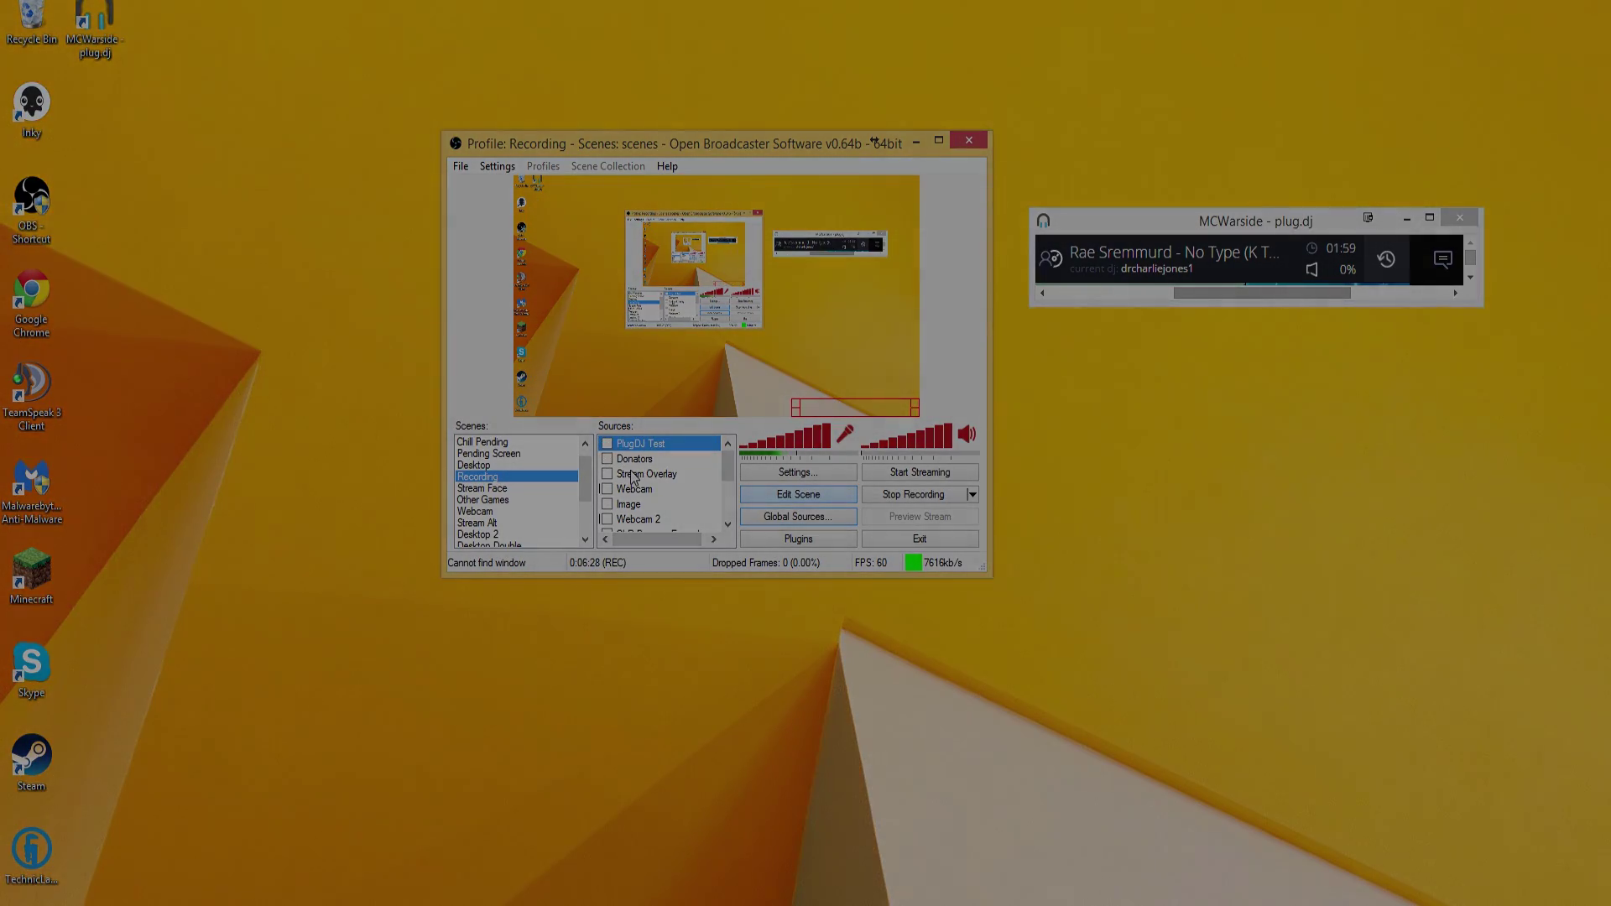